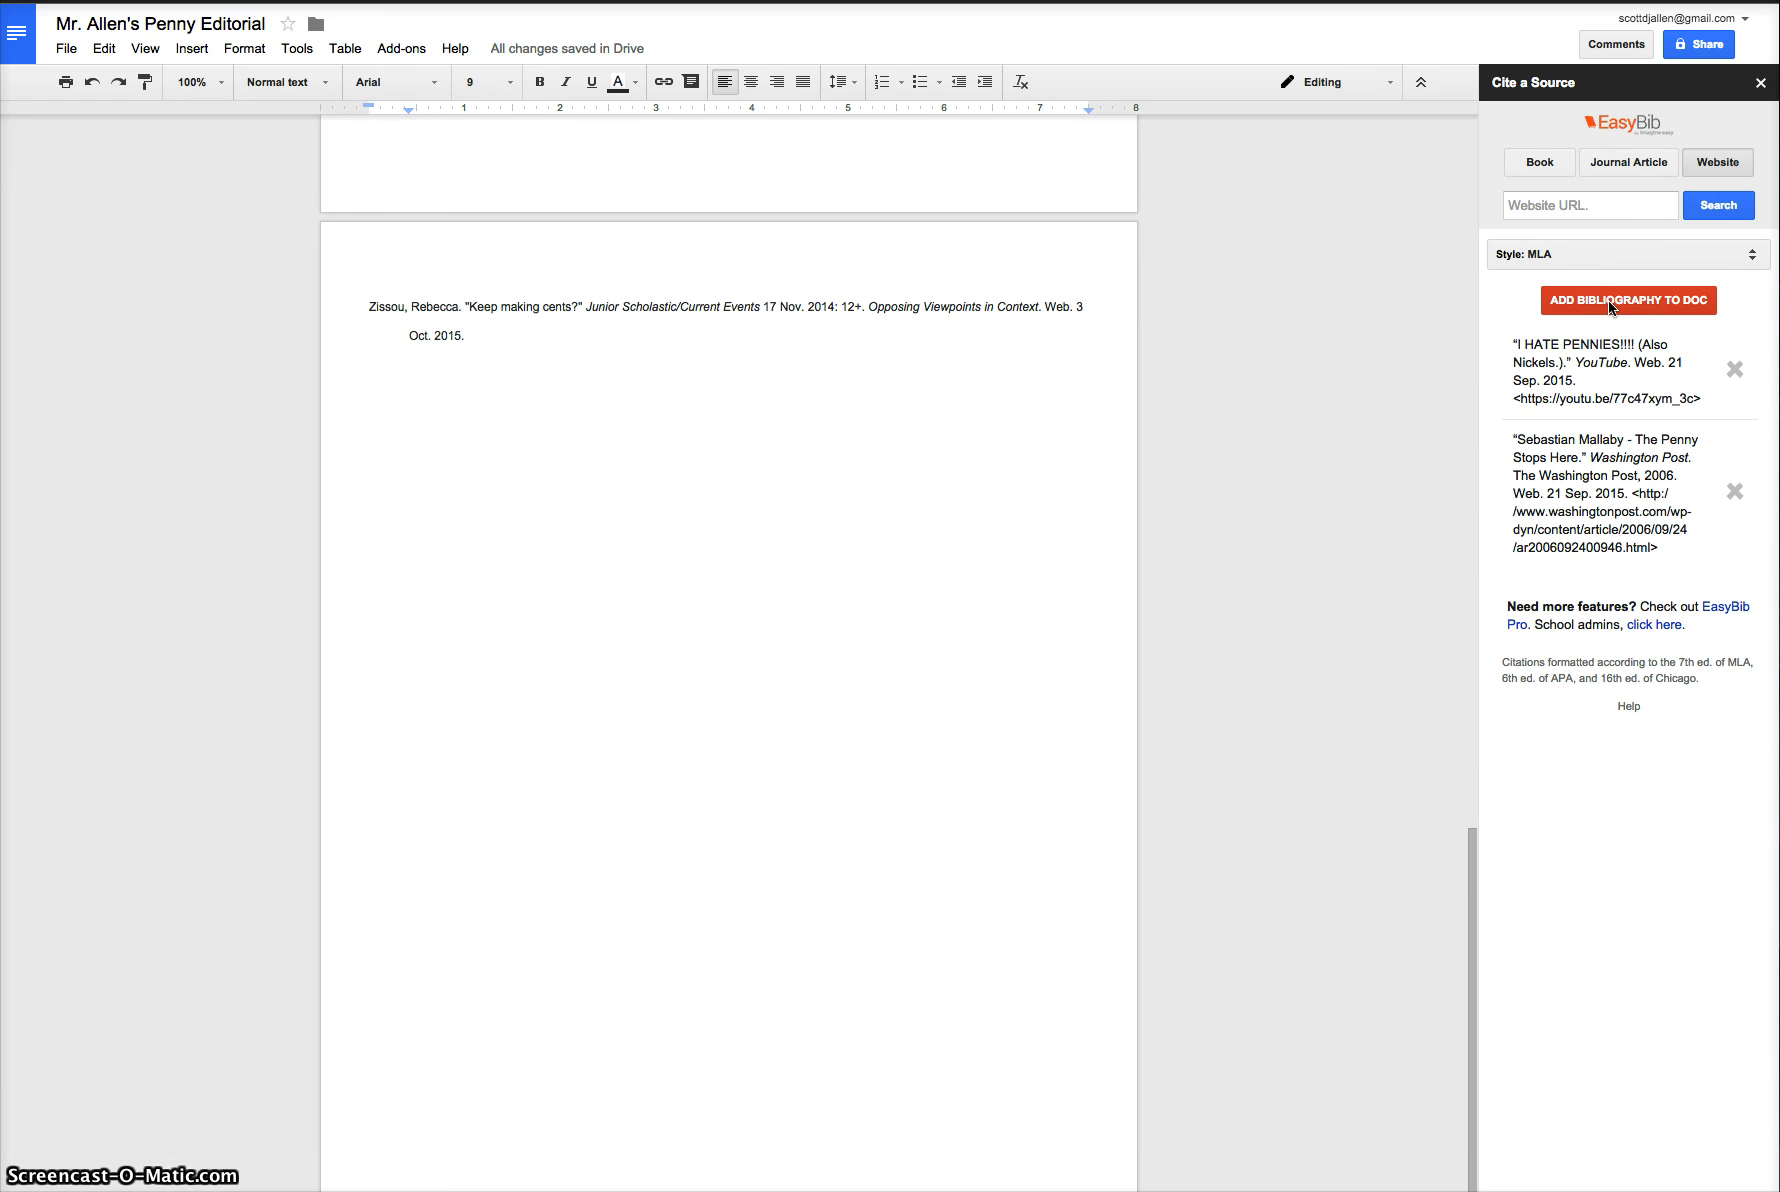
Add the MLA bibliography from the collected EasyBib sources to the end of the document.
{"action": "scroll", "coordinate": [825, 494], "scroll_direction": "down", "scroll_amount": 1}
{"action": "scroll", "coordinate": [825, 494], "scroll_direction": "up", "scroll_amount": 9}
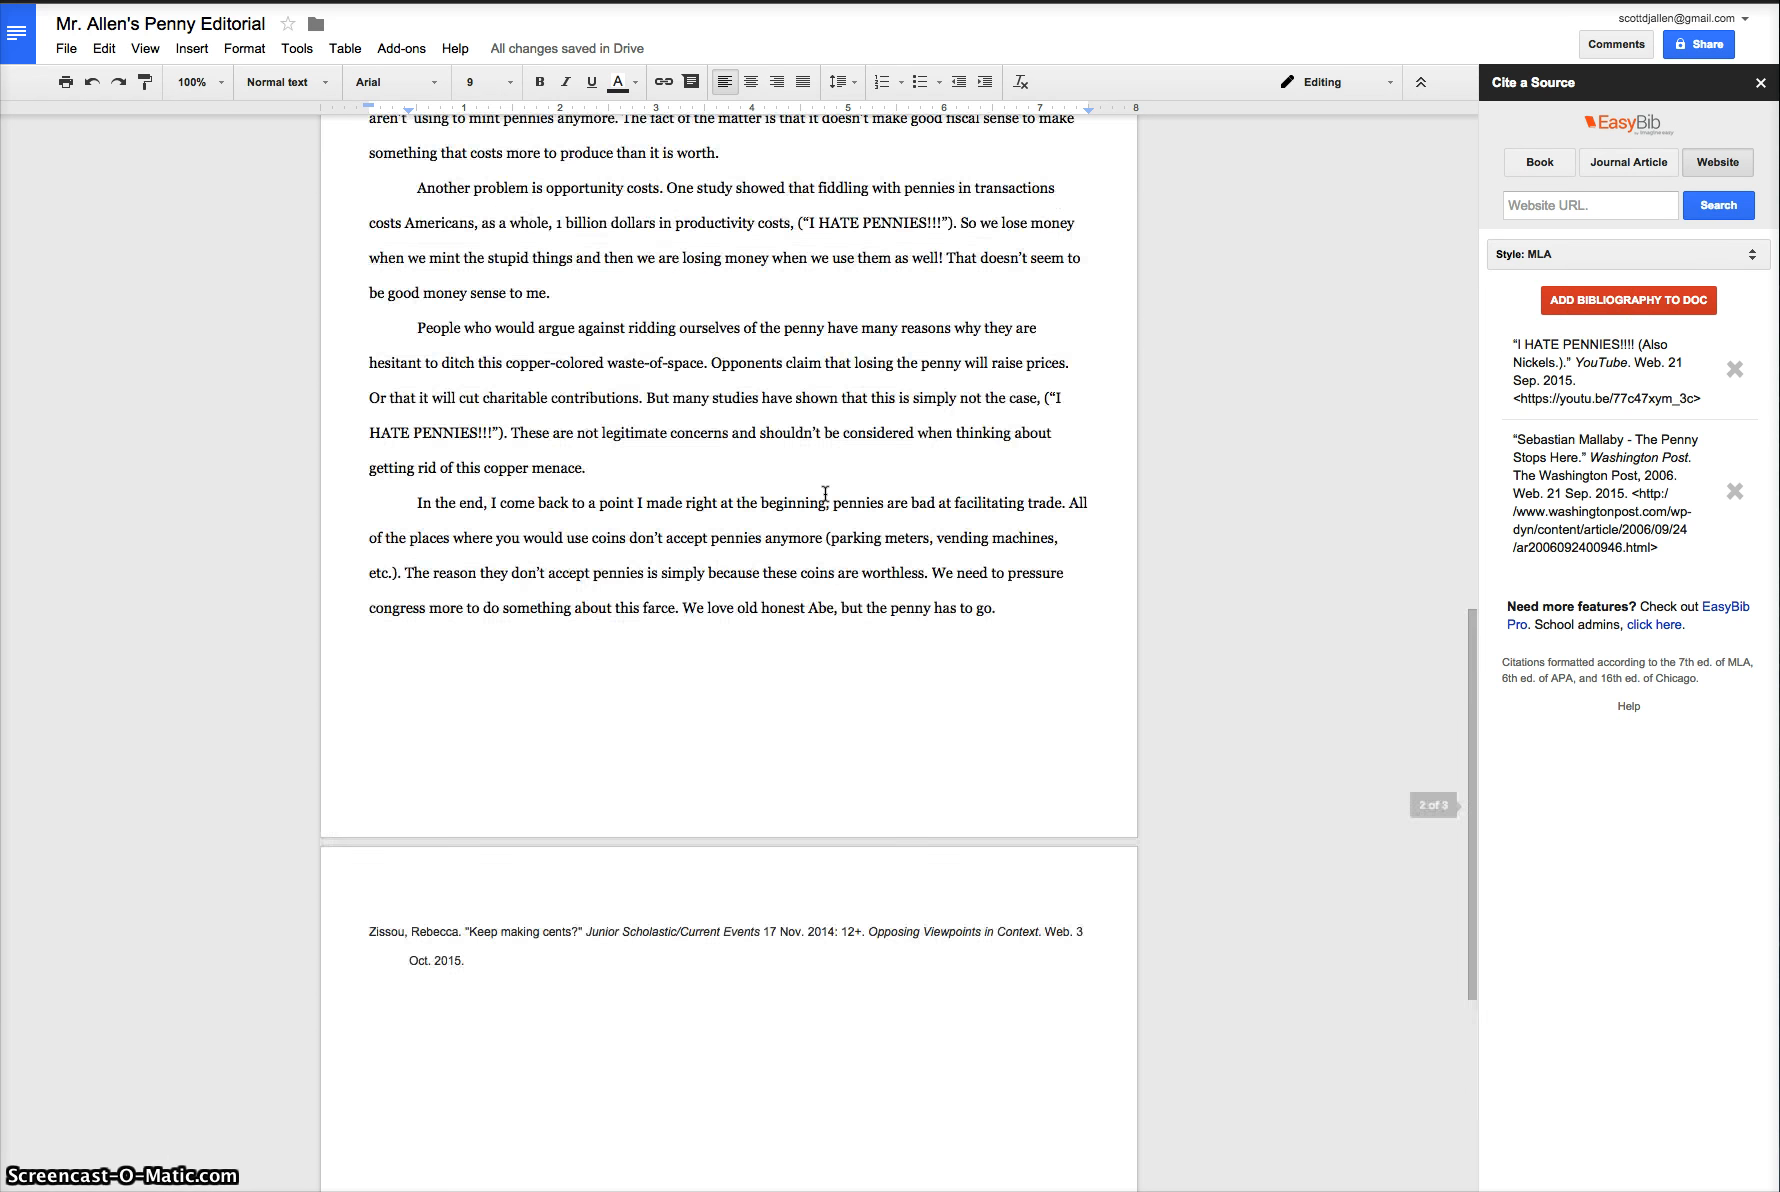
{"action": "scroll", "coordinate": [825, 494], "scroll_direction": "down", "scroll_amount": 9}
{"action": "left_click", "coordinate": [1585, 300]}
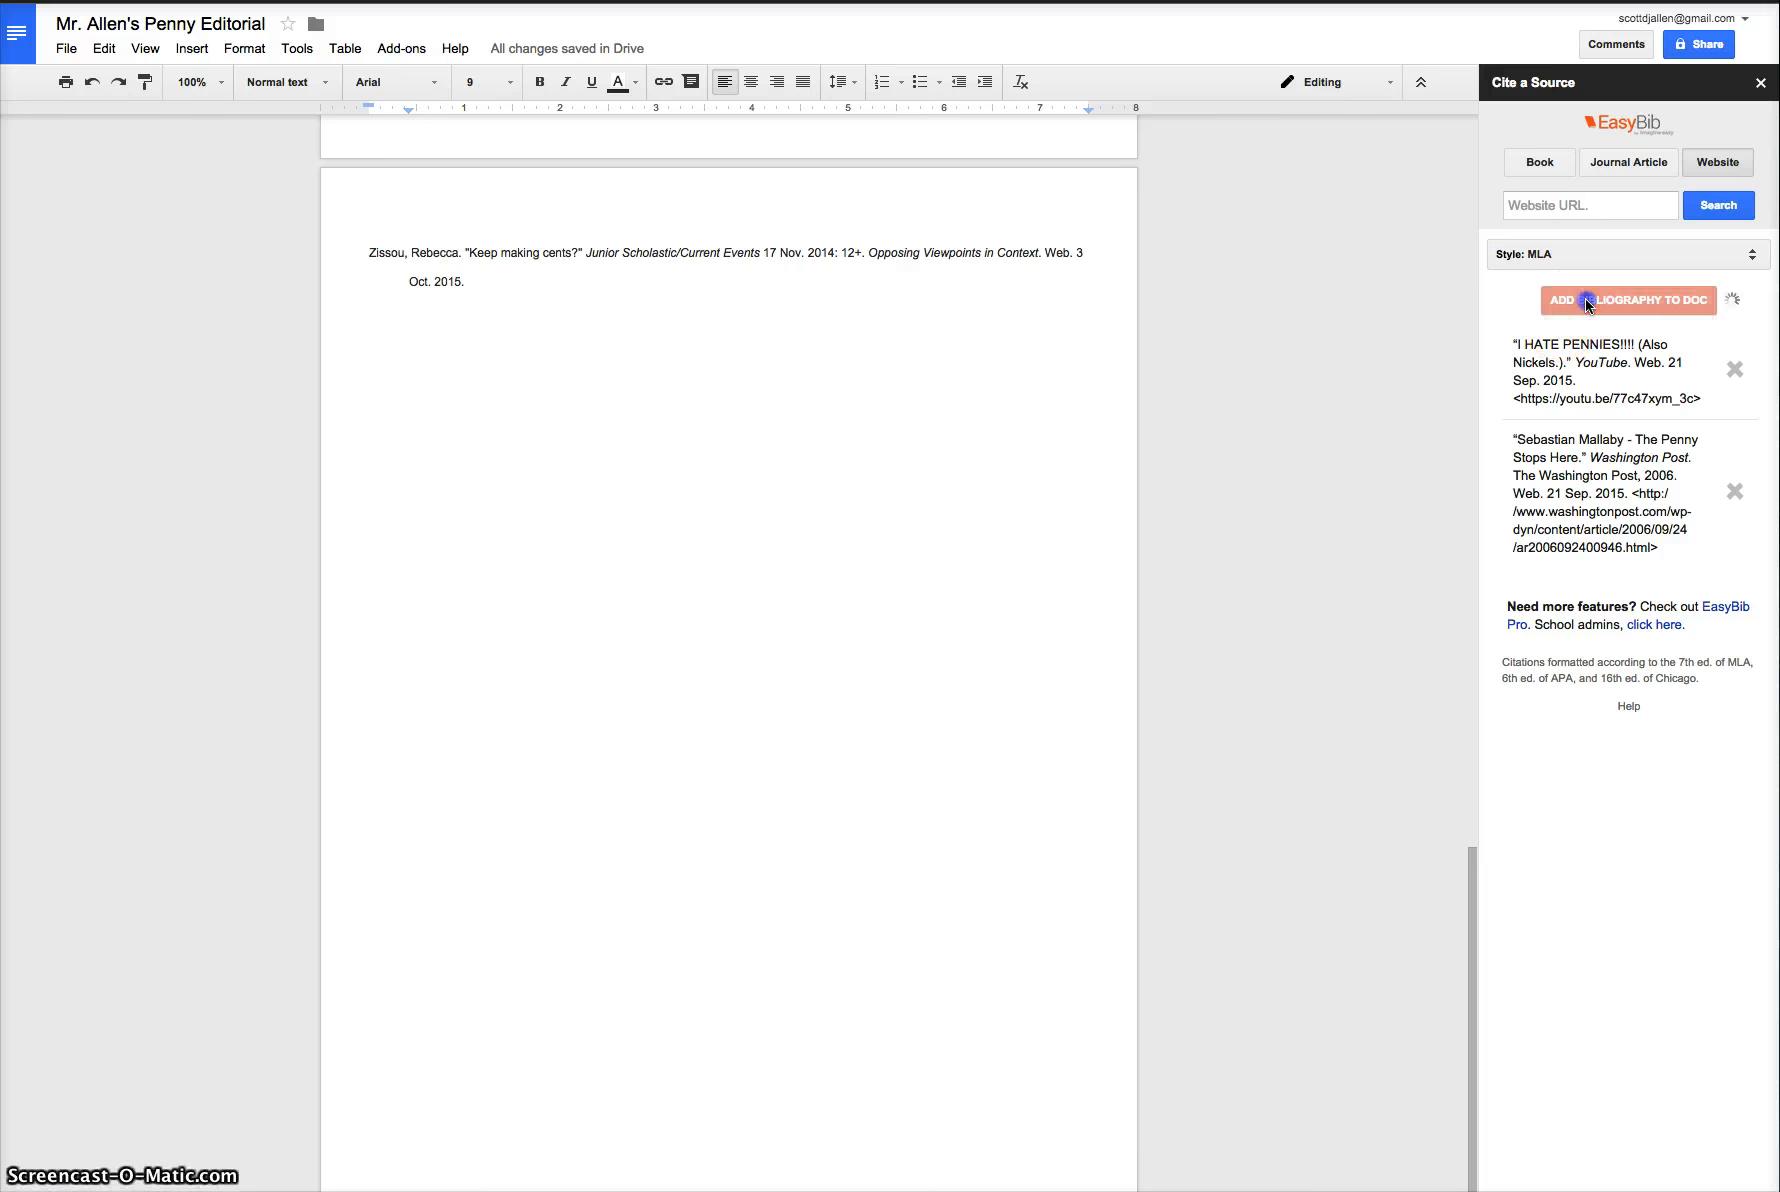
{"action": "left_click", "coordinate": [687, 452]}
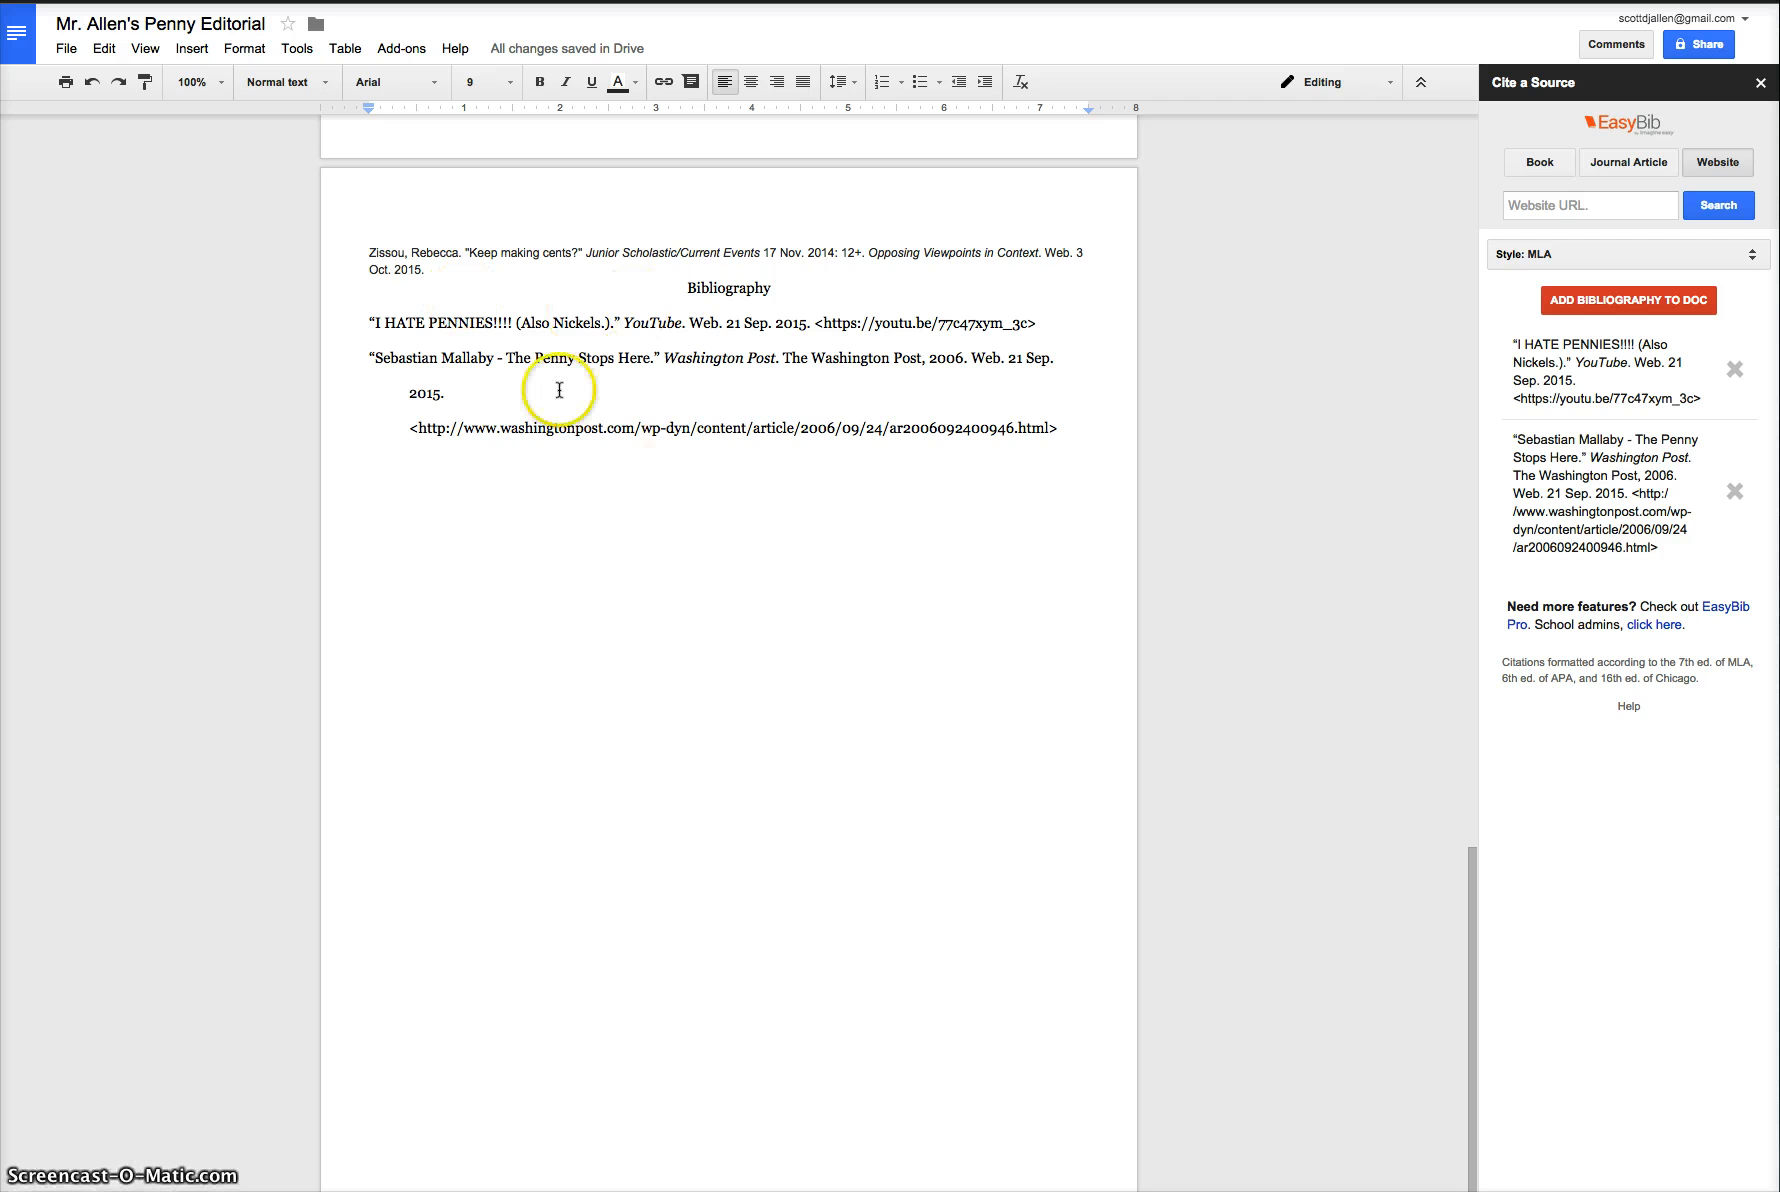
Move the "Keep making cents?" citation to its own paragraph below the Washington Post citation and remove the empty line above the heading.
{"action": "left_click_drag", "start_coordinate": [368, 254], "coordinate": [424, 269]}
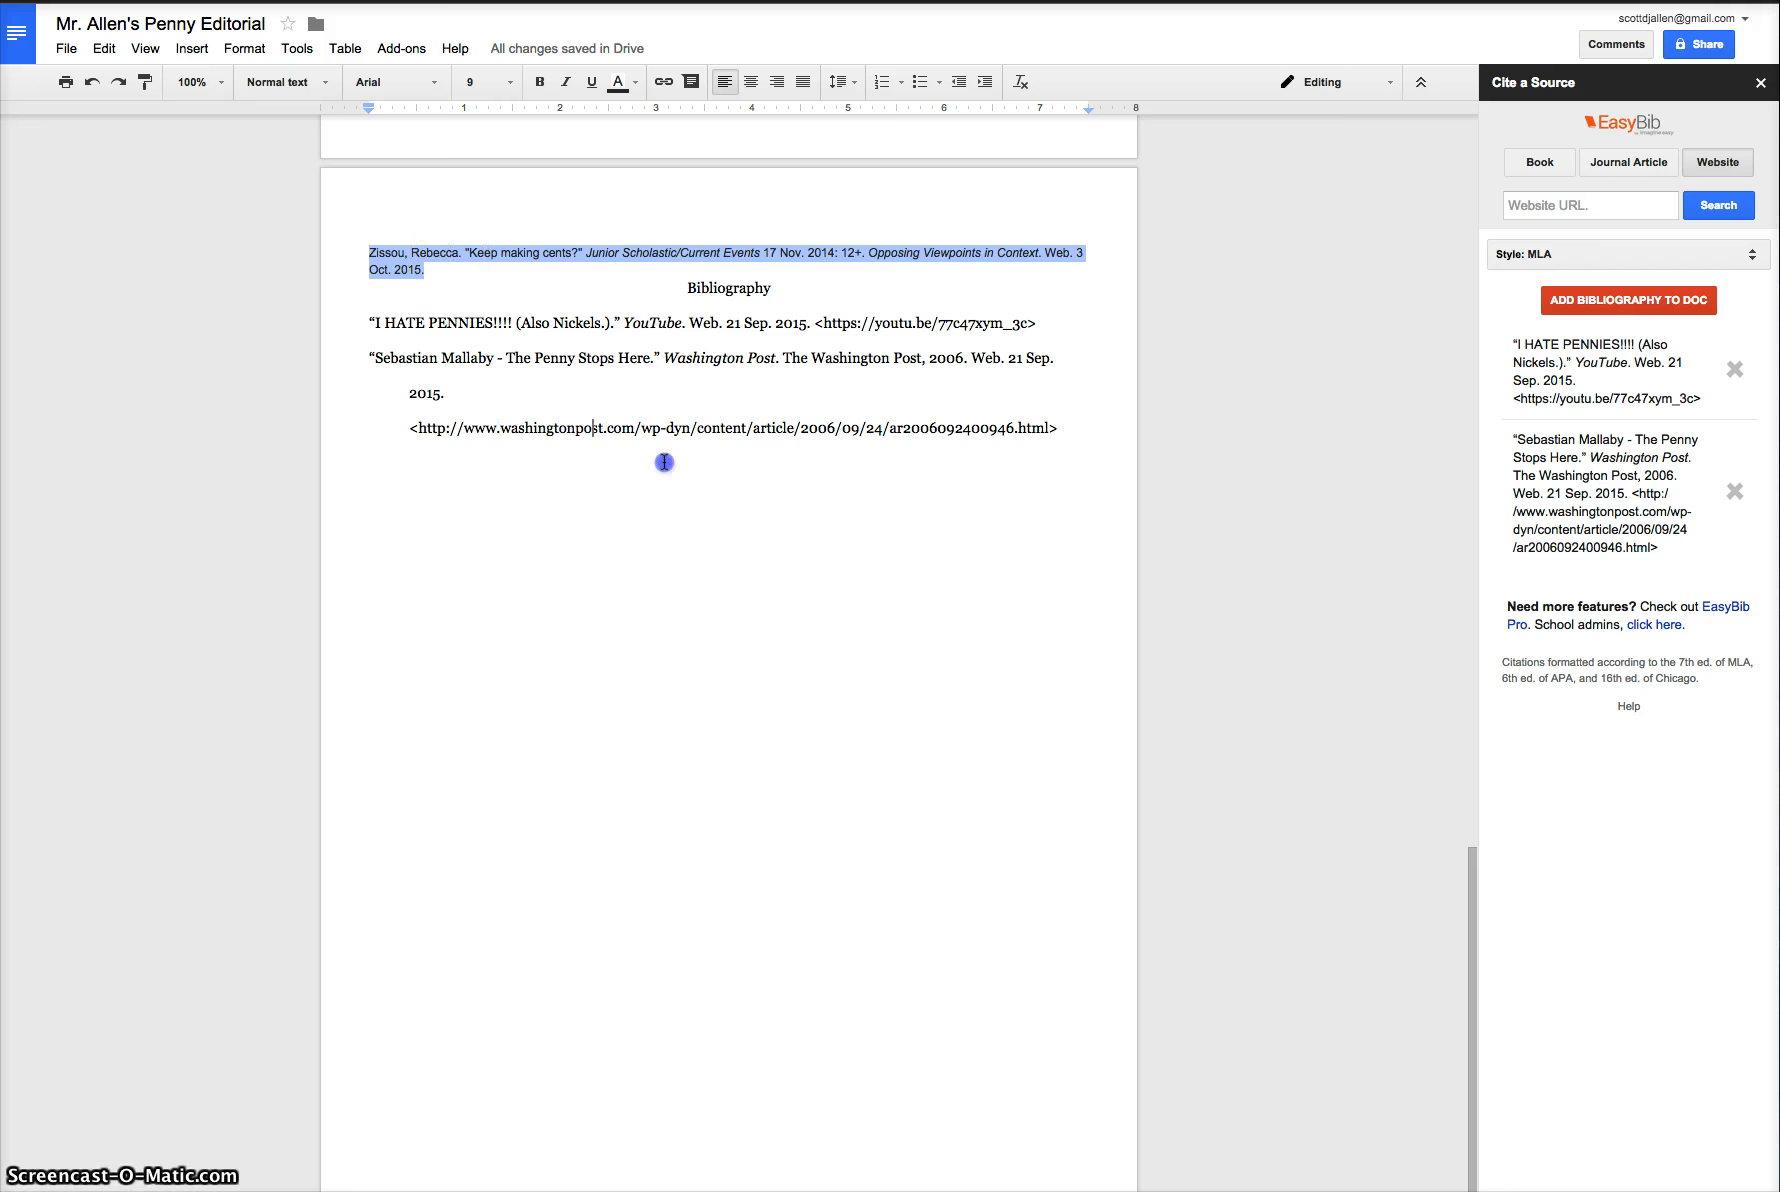
{"action": "left_click_drag", "start_coordinate": [1058, 453], "coordinate": [1068, 453]}
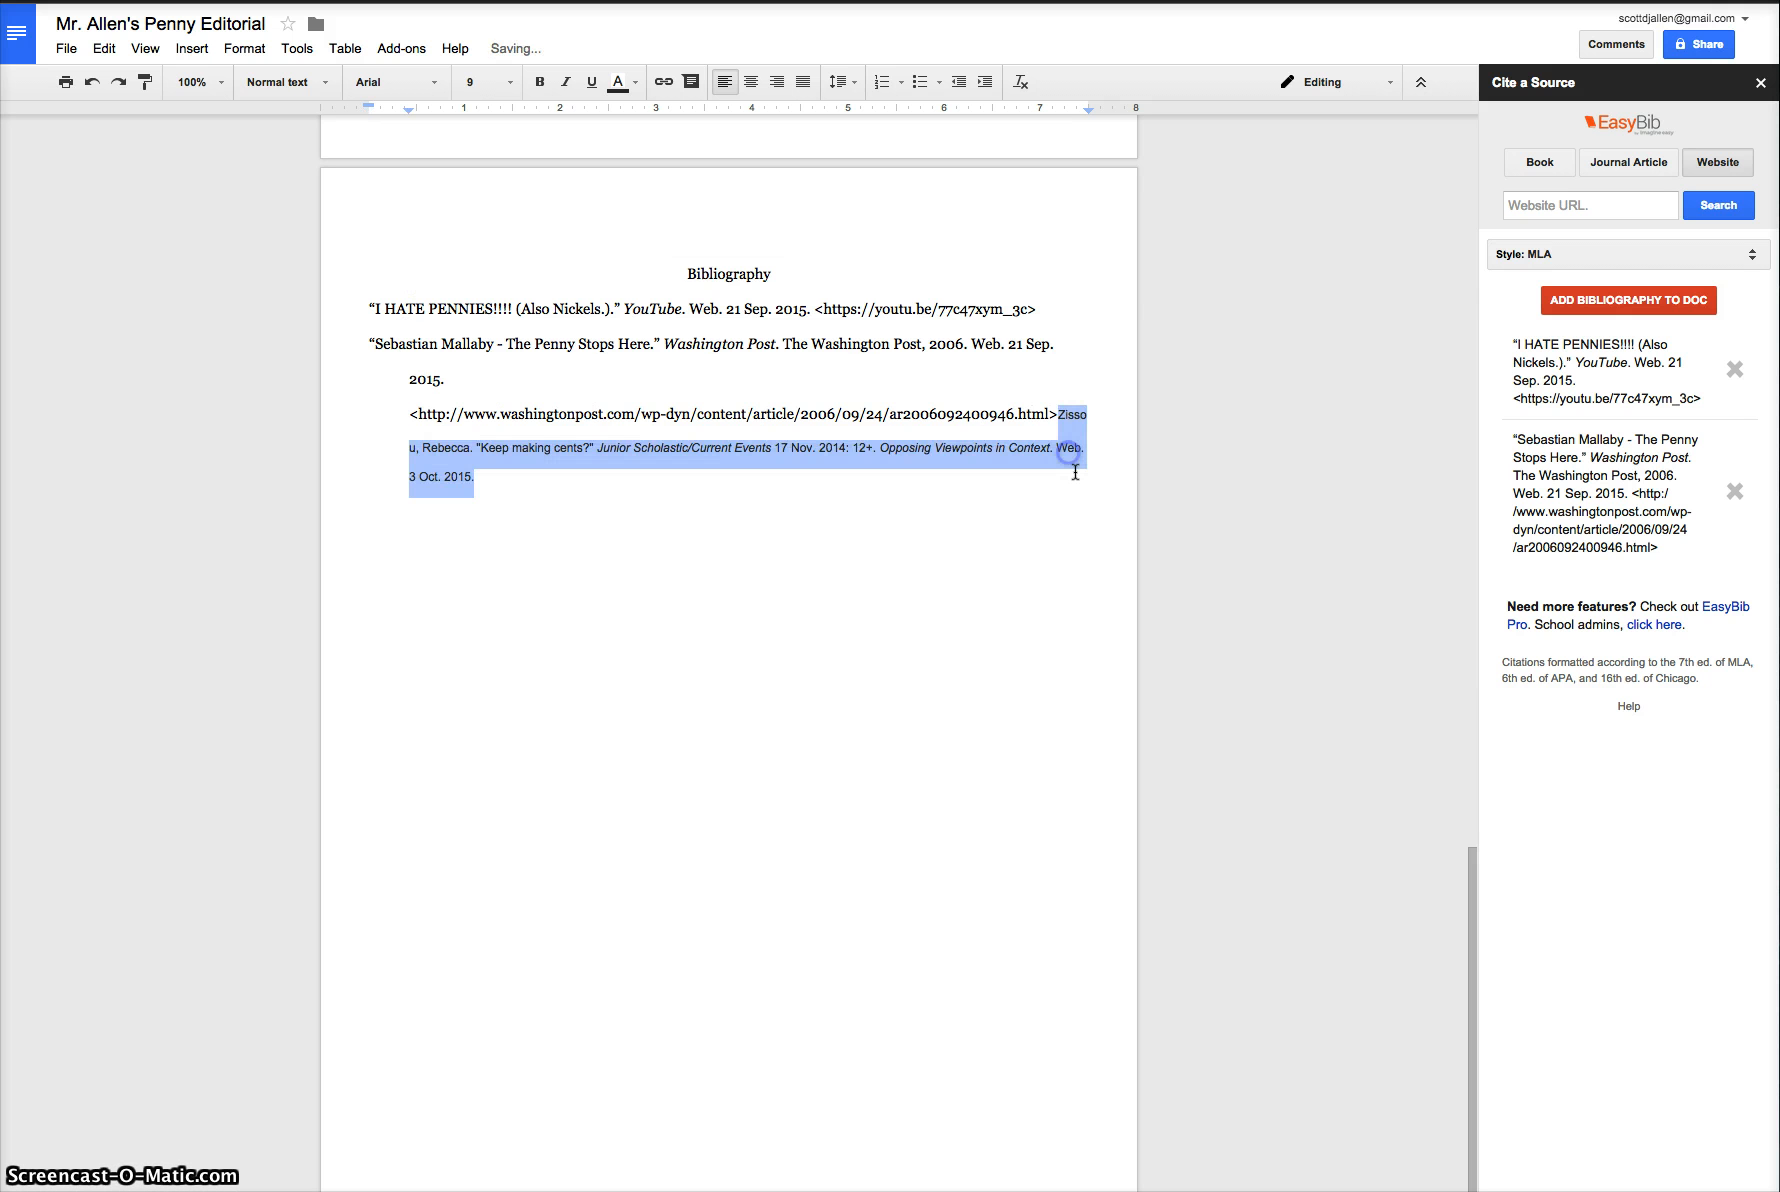
{"action": "left_click", "coordinate": [1060, 415]}
{"action": "key", "text": "Return"}
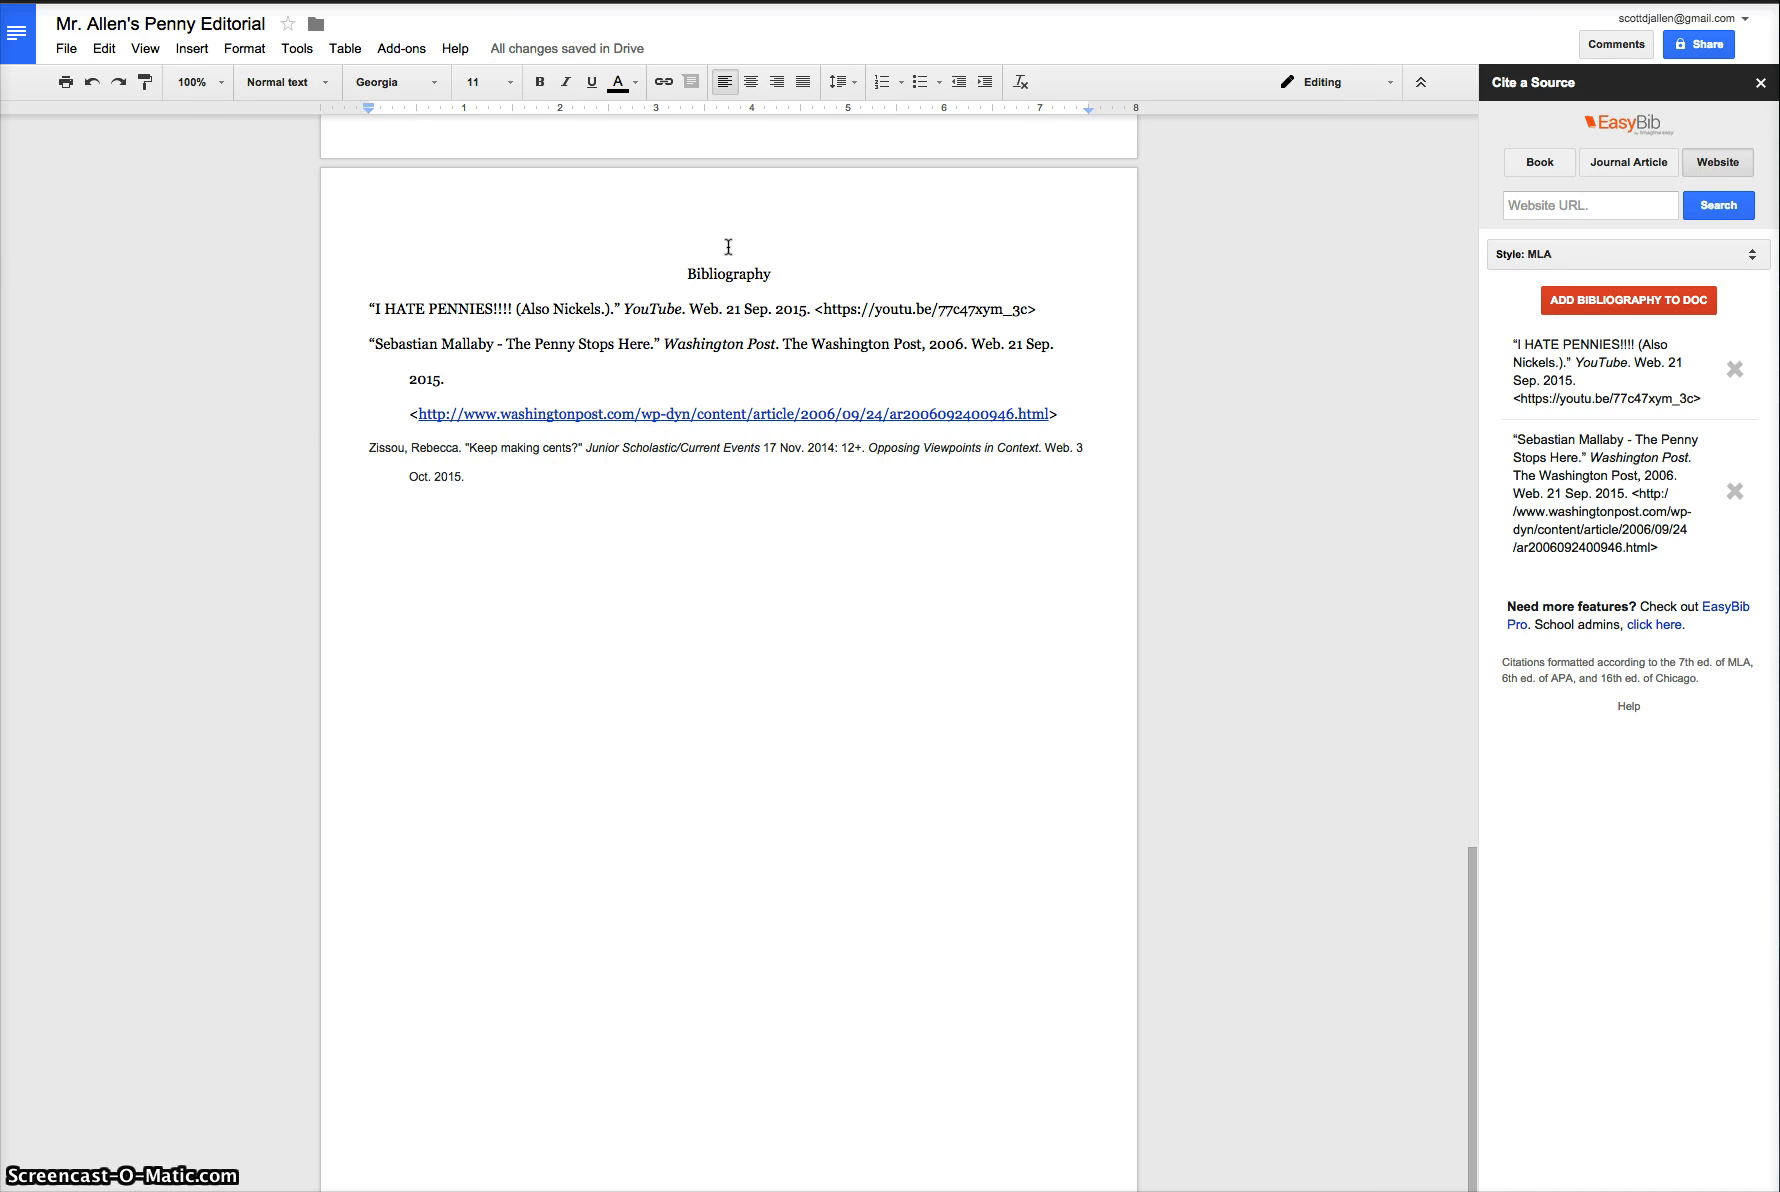
{"action": "left_click", "coordinate": [690, 246]}
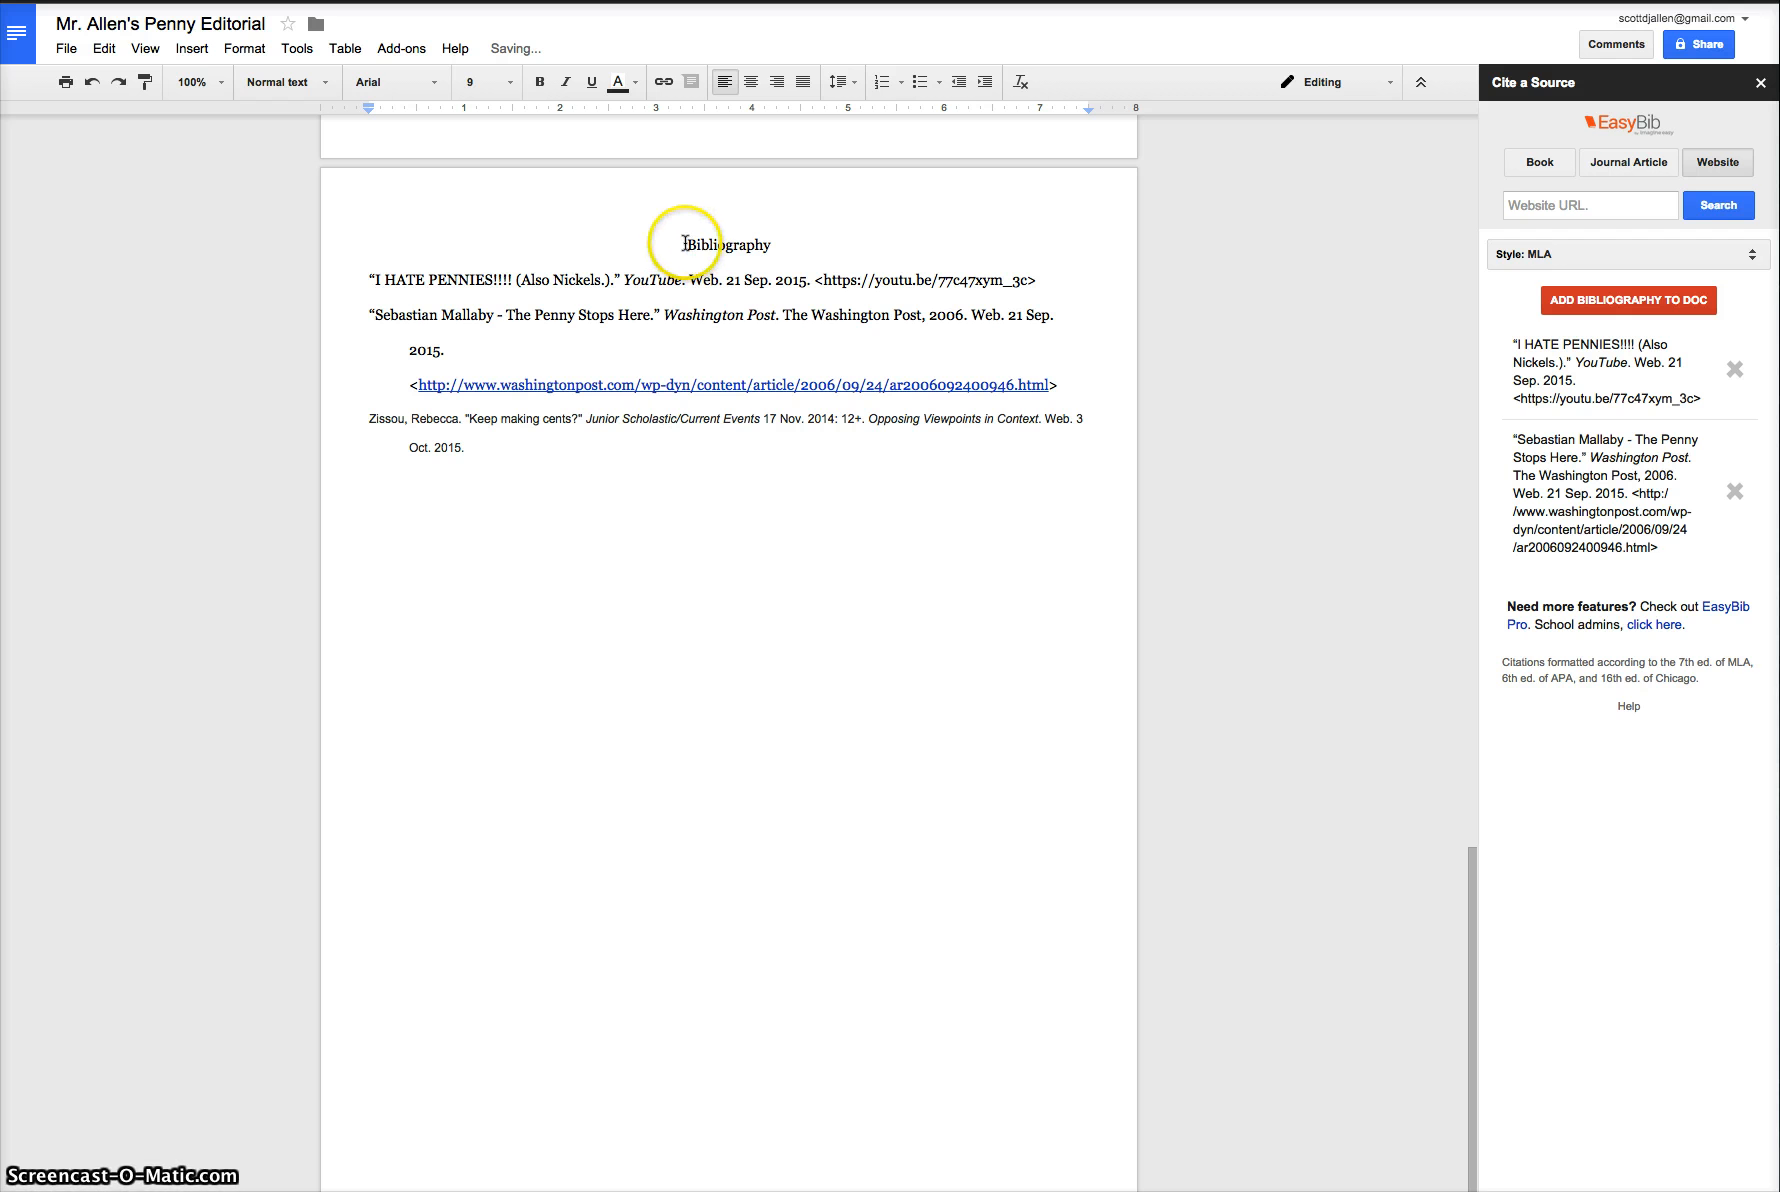
Replace the "Bibliography" heading with "Works Cited" and format it bold at size 14.
{"action": "left_click_drag", "start_coordinate": [685, 244], "coordinate": [776, 245]}
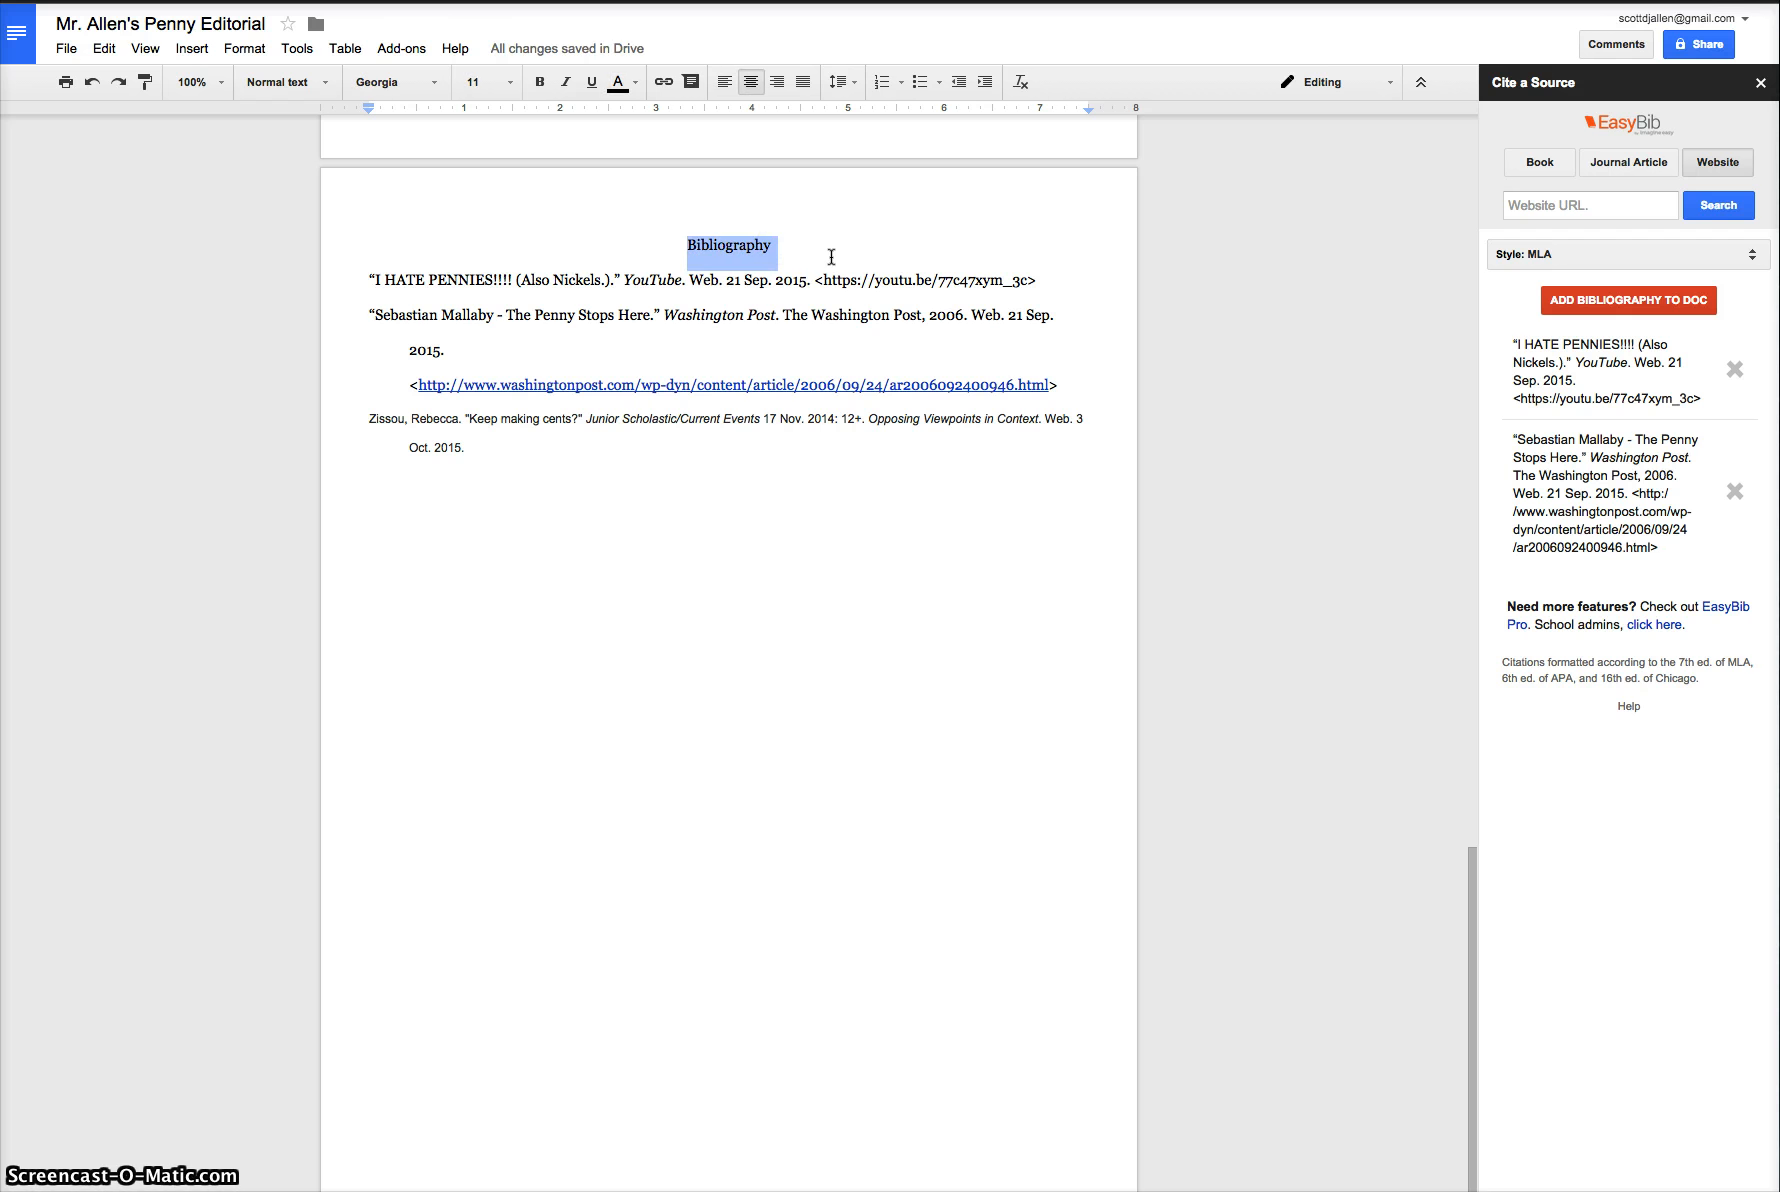
{"action": "type", "text": "Works cited"}
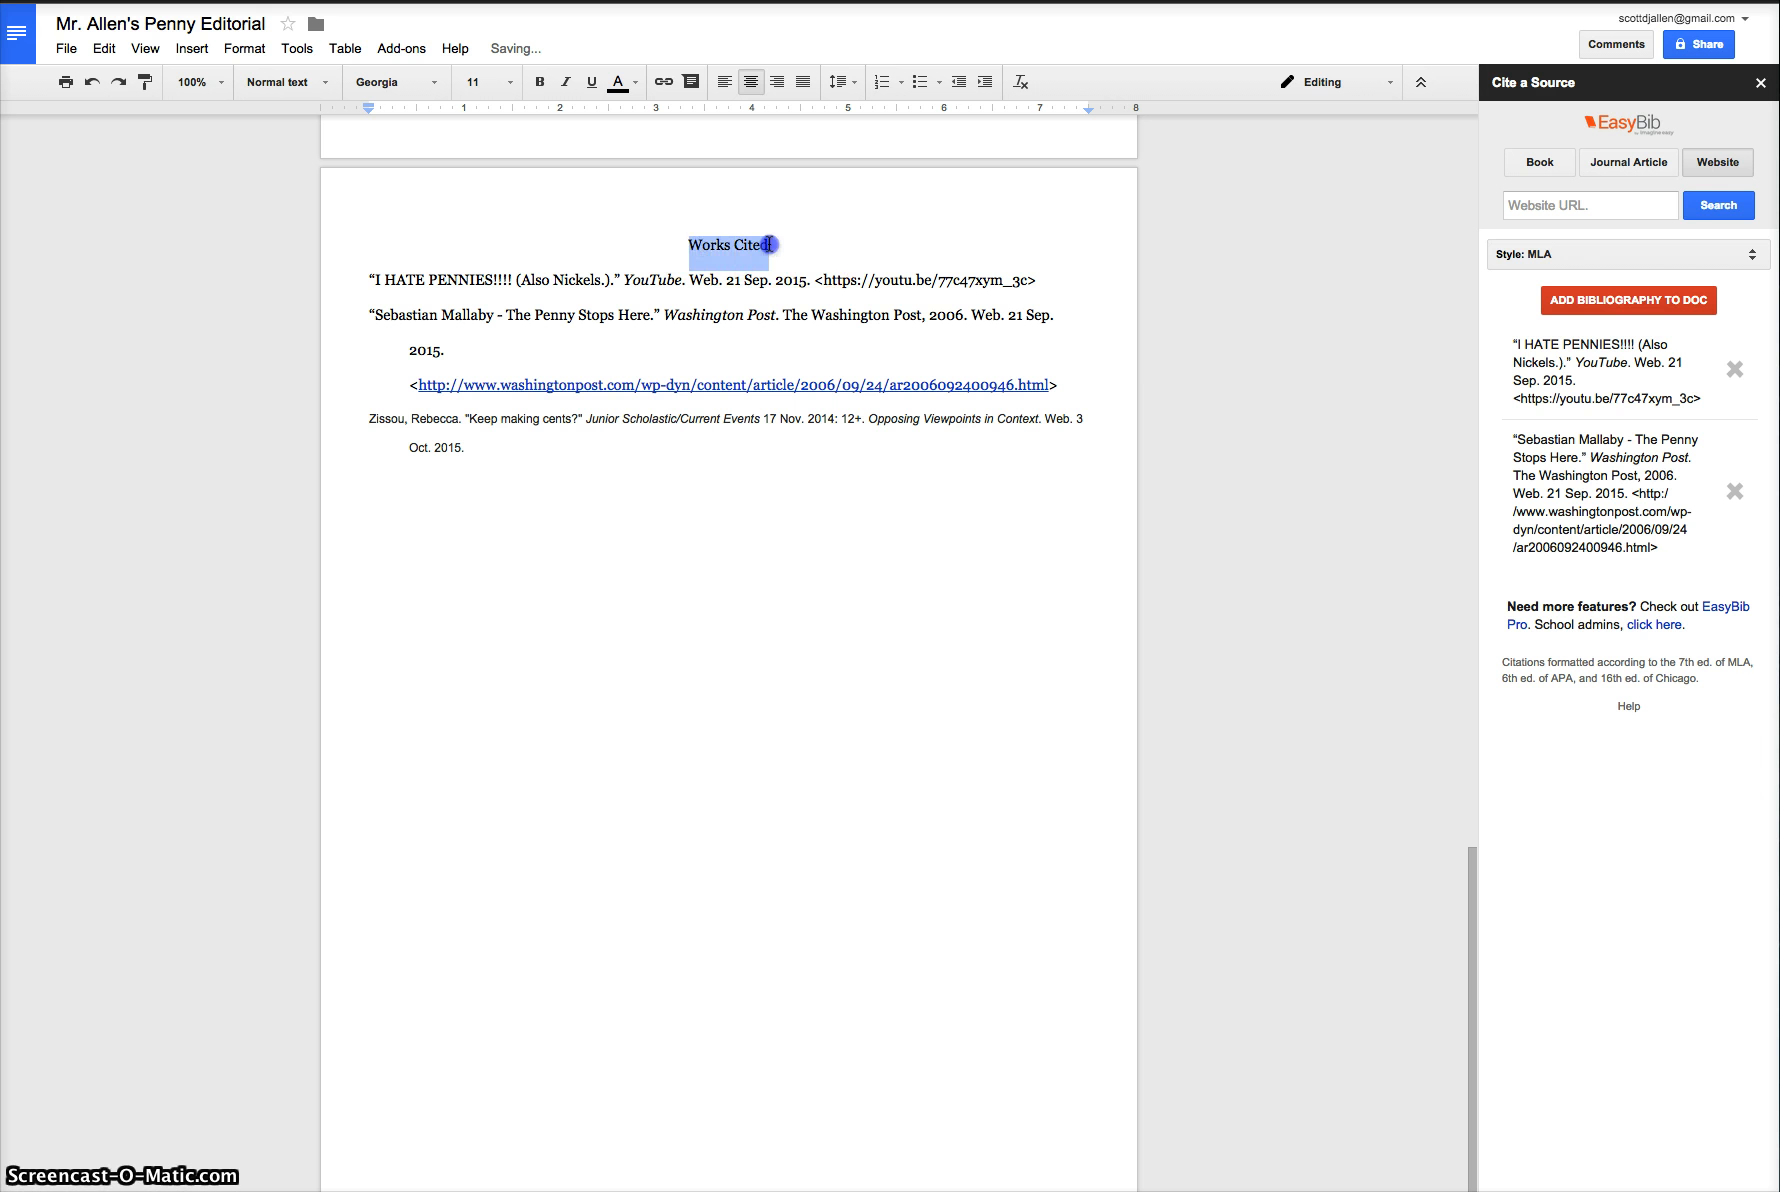
{"action": "left_click", "coordinate": [539, 82]}
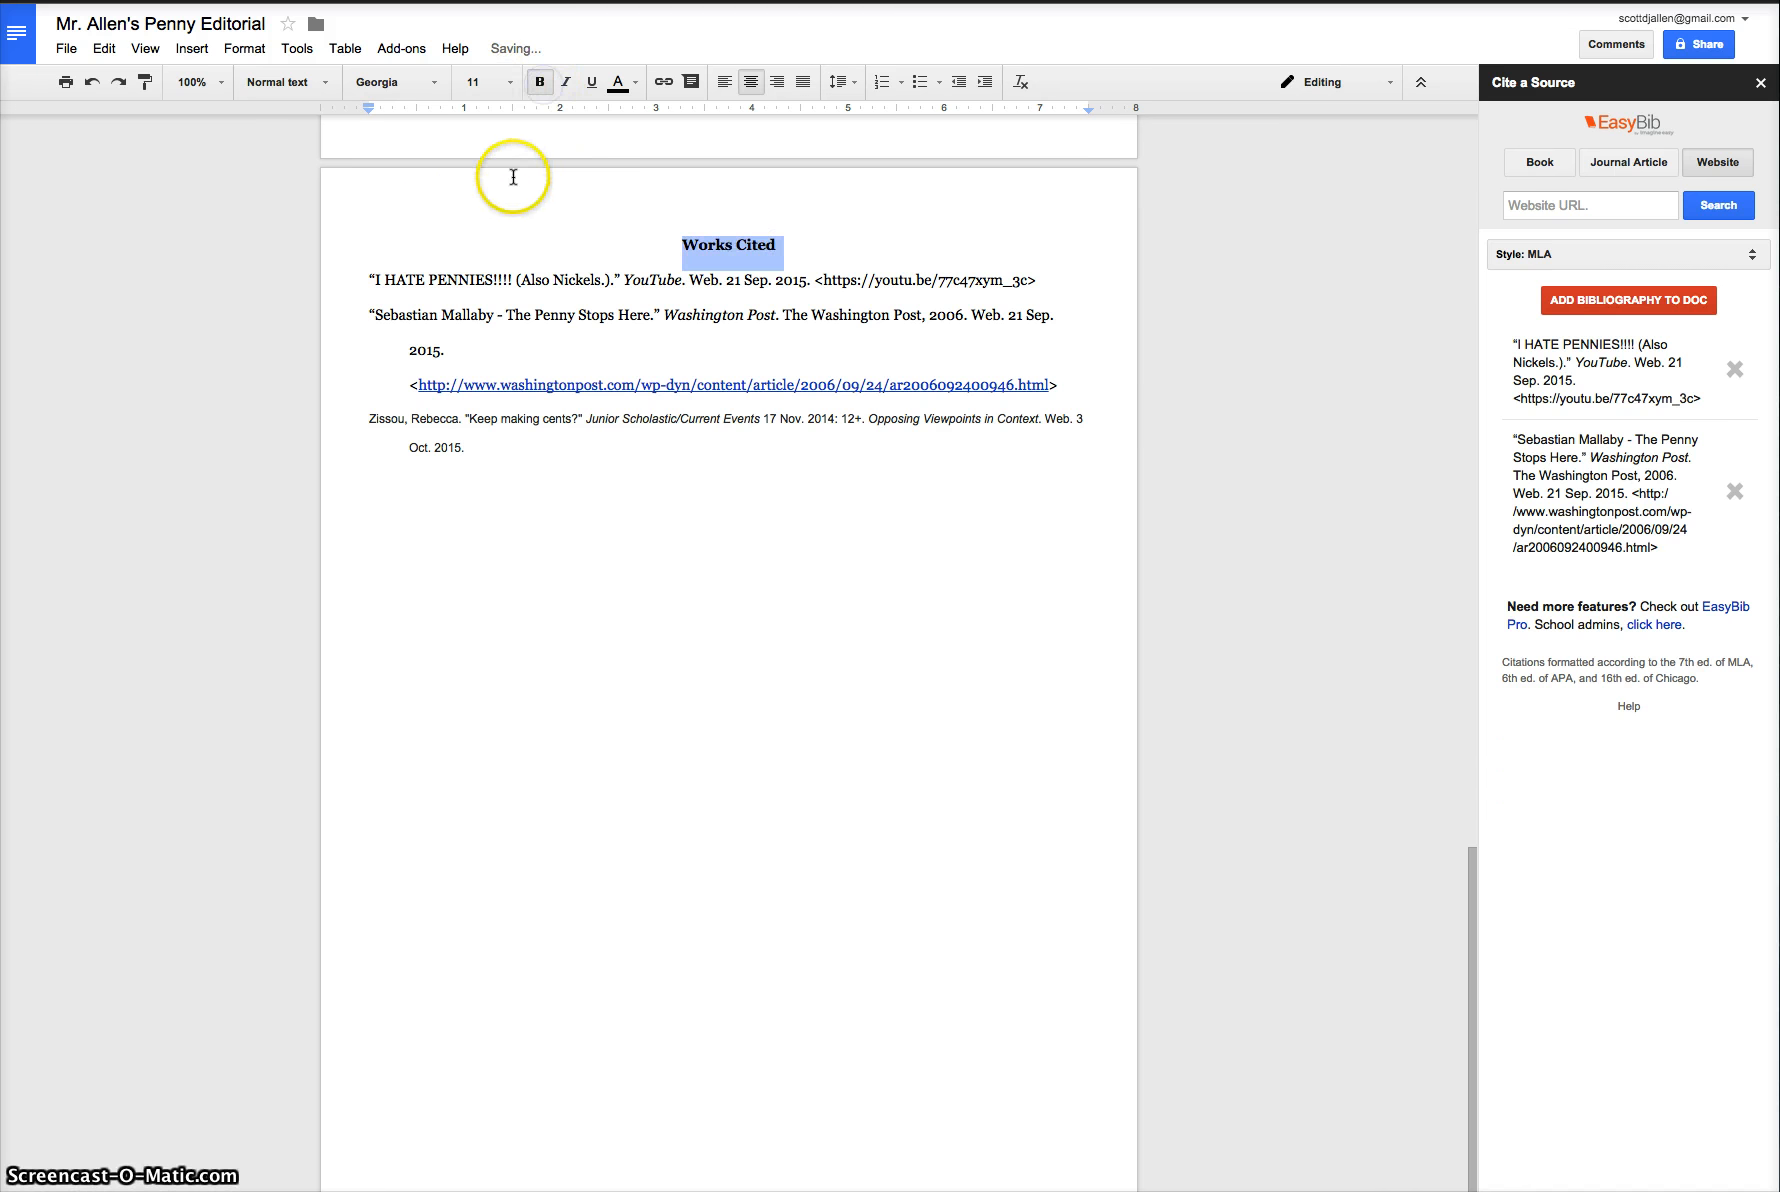
{"action": "left_click", "coordinate": [509, 87]}
{"action": "left_click", "coordinate": [493, 246]}
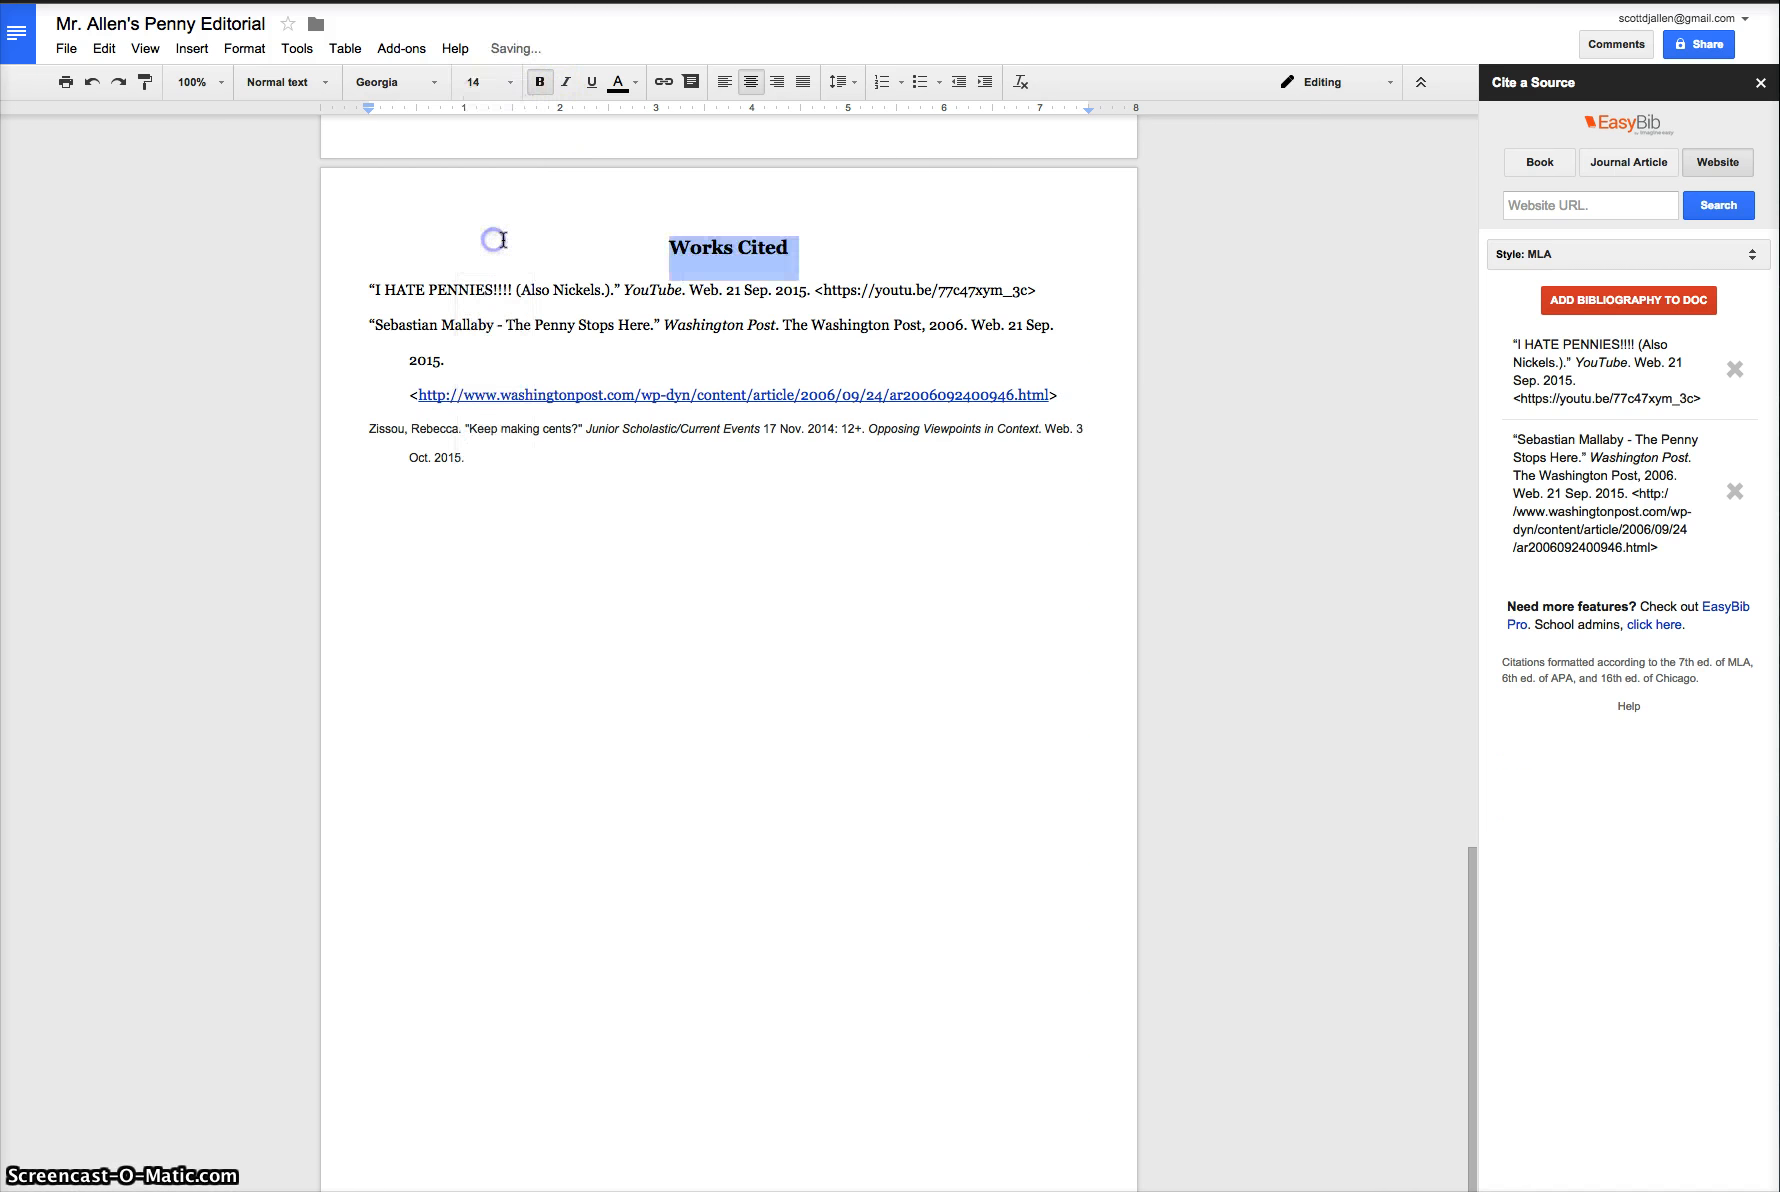
{"action": "left_click", "coordinate": [600, 232]}
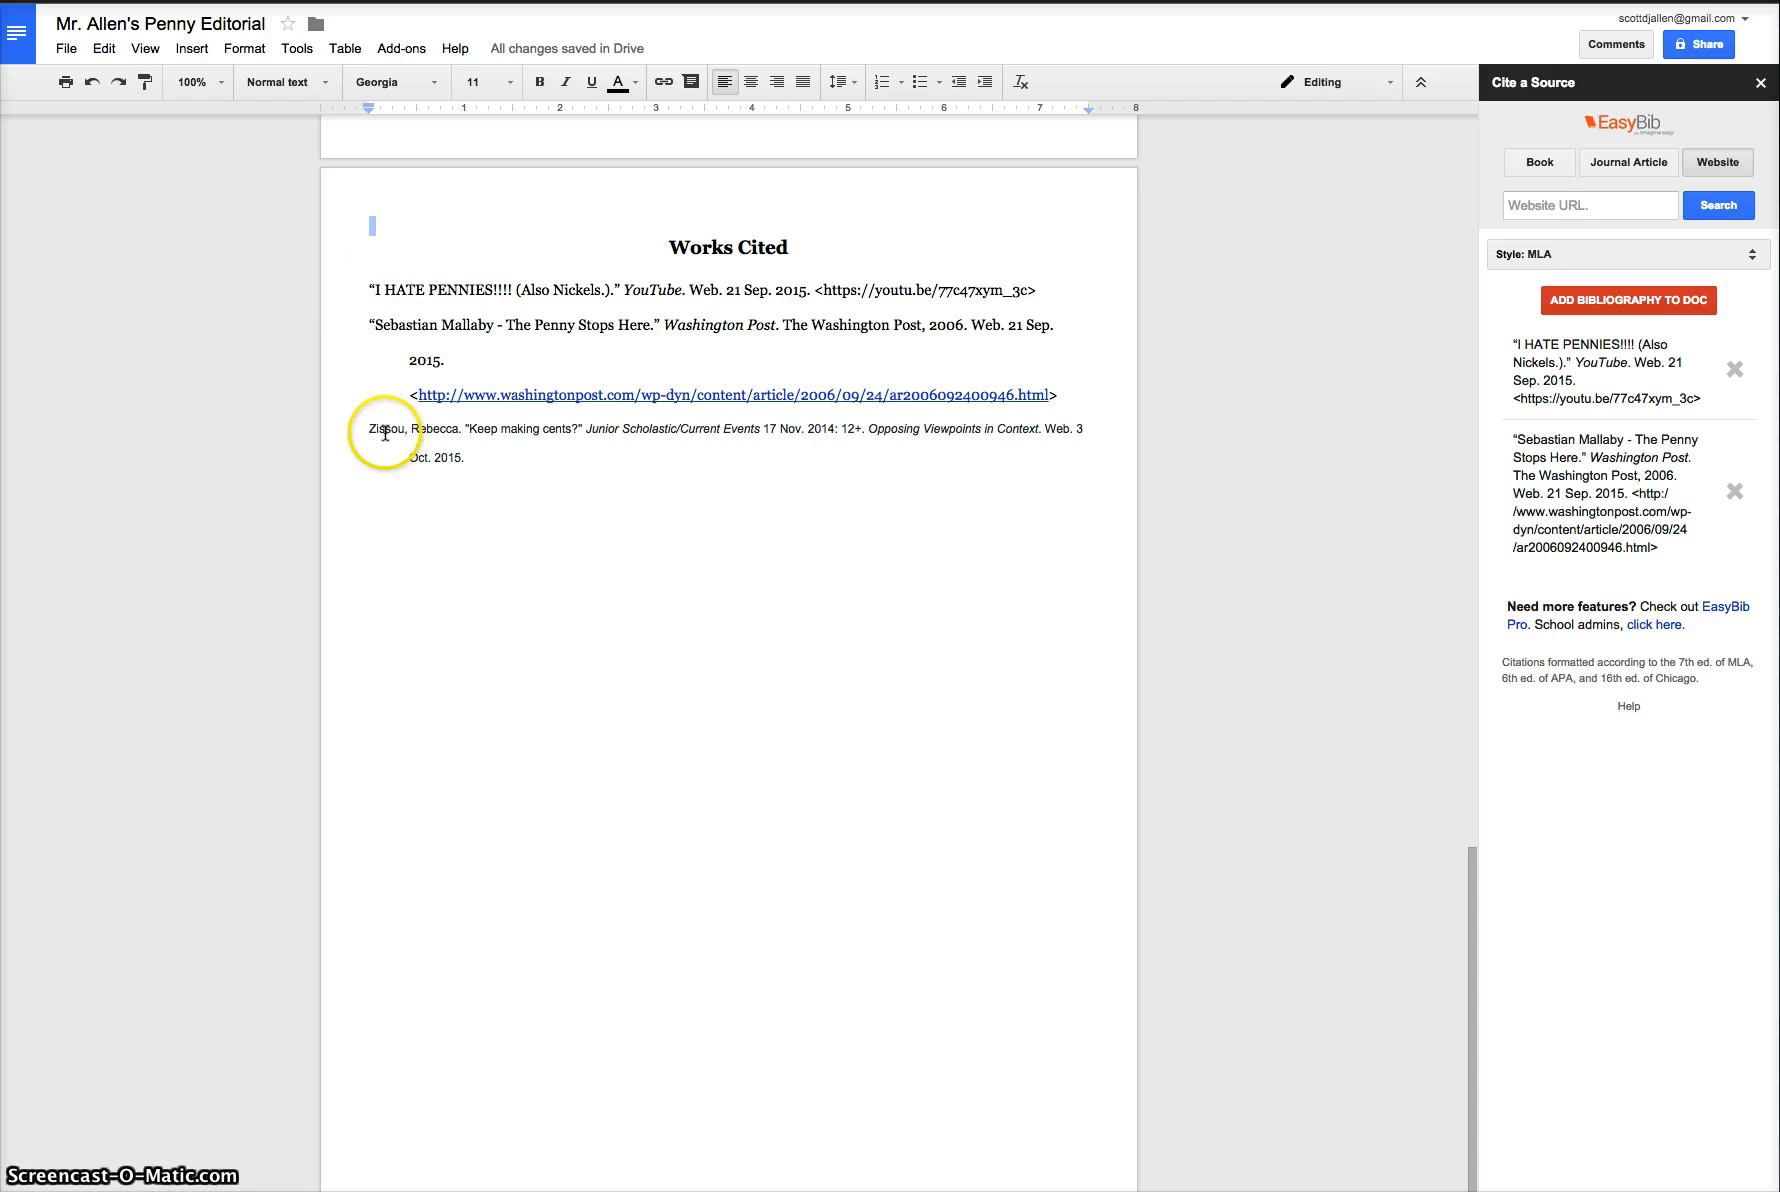
Set the "Keep making cents?" citation to Georgia, size 11, to match the other citations.
{"action": "left_click", "coordinate": [386, 432]}
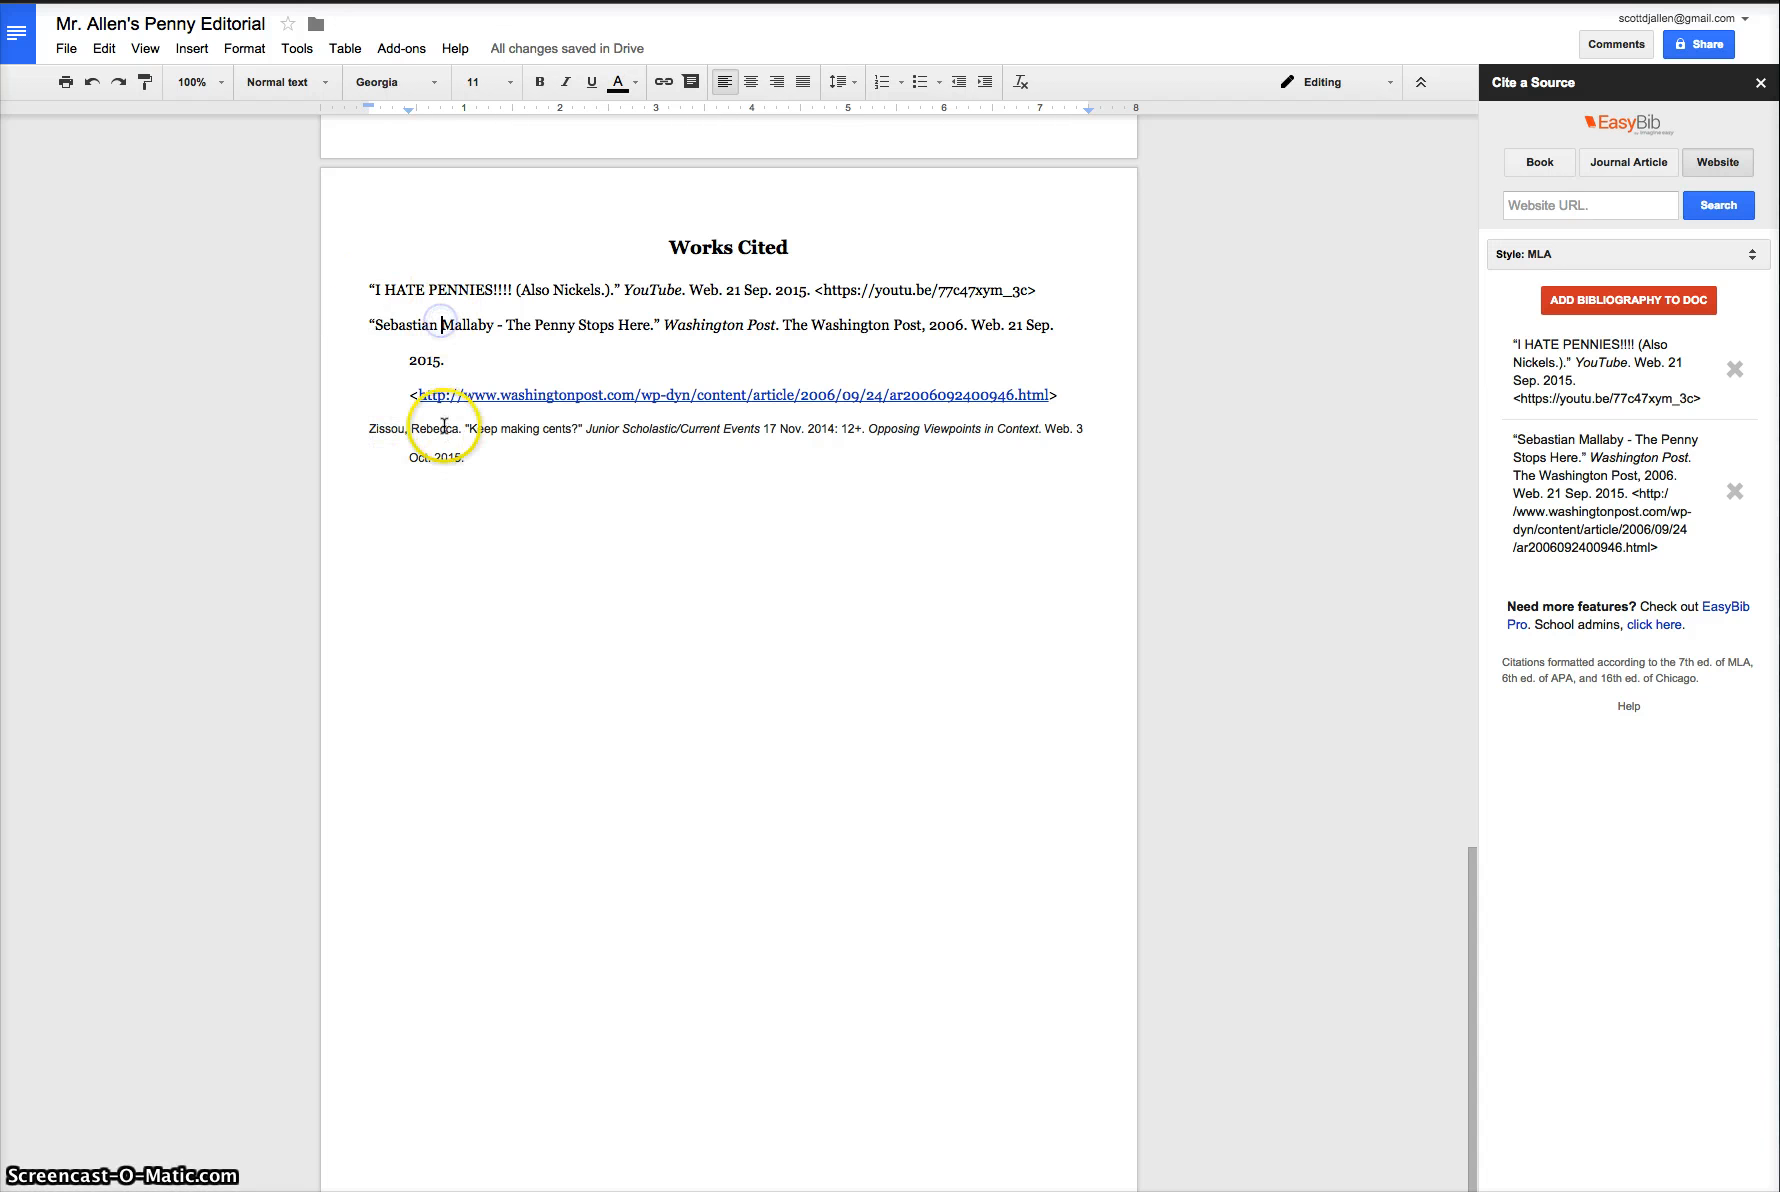
{"action": "left_click", "coordinate": [440, 325]}
{"action": "left_click", "coordinate": [441, 430]}
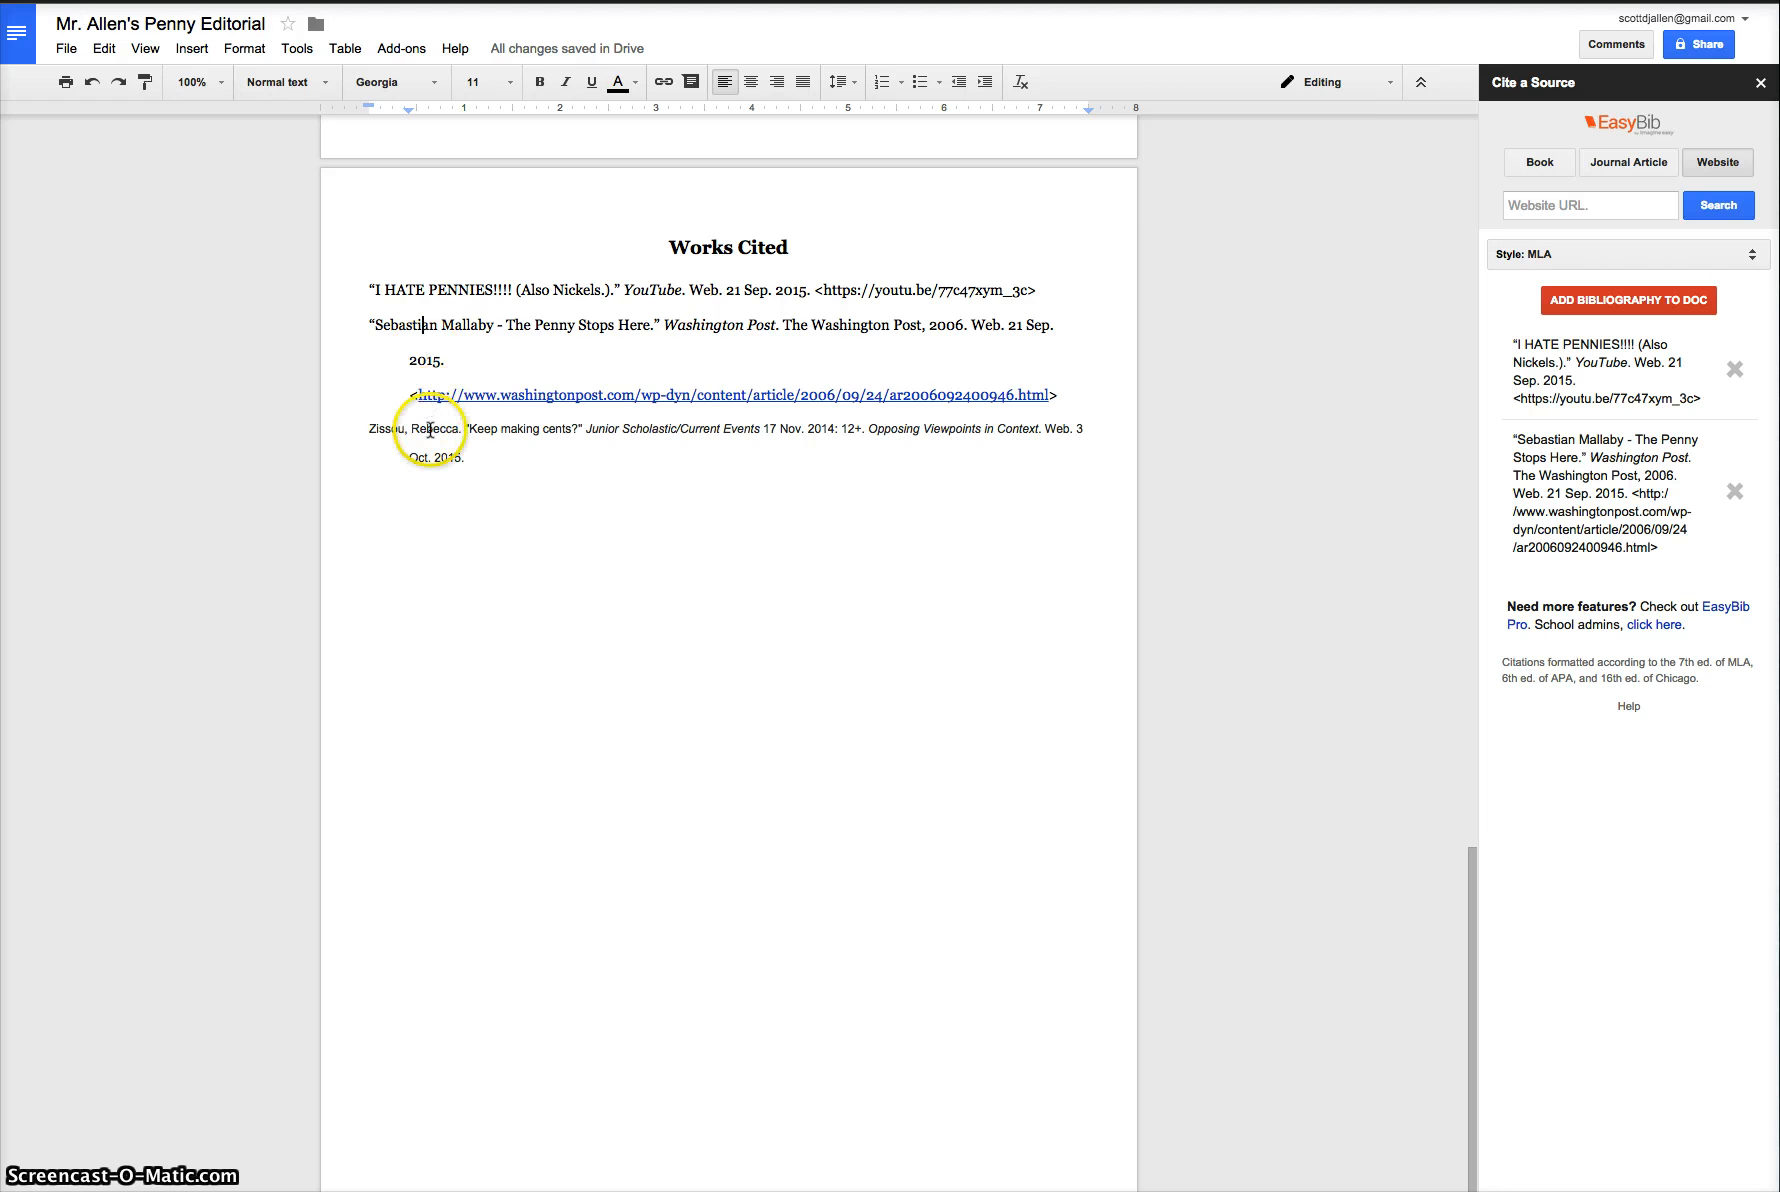
{"action": "left_click_drag", "start_coordinate": [367, 429], "coordinate": [473, 460]}
{"action": "left_click", "coordinate": [428, 93]}
{"action": "left_click", "coordinate": [429, 112]}
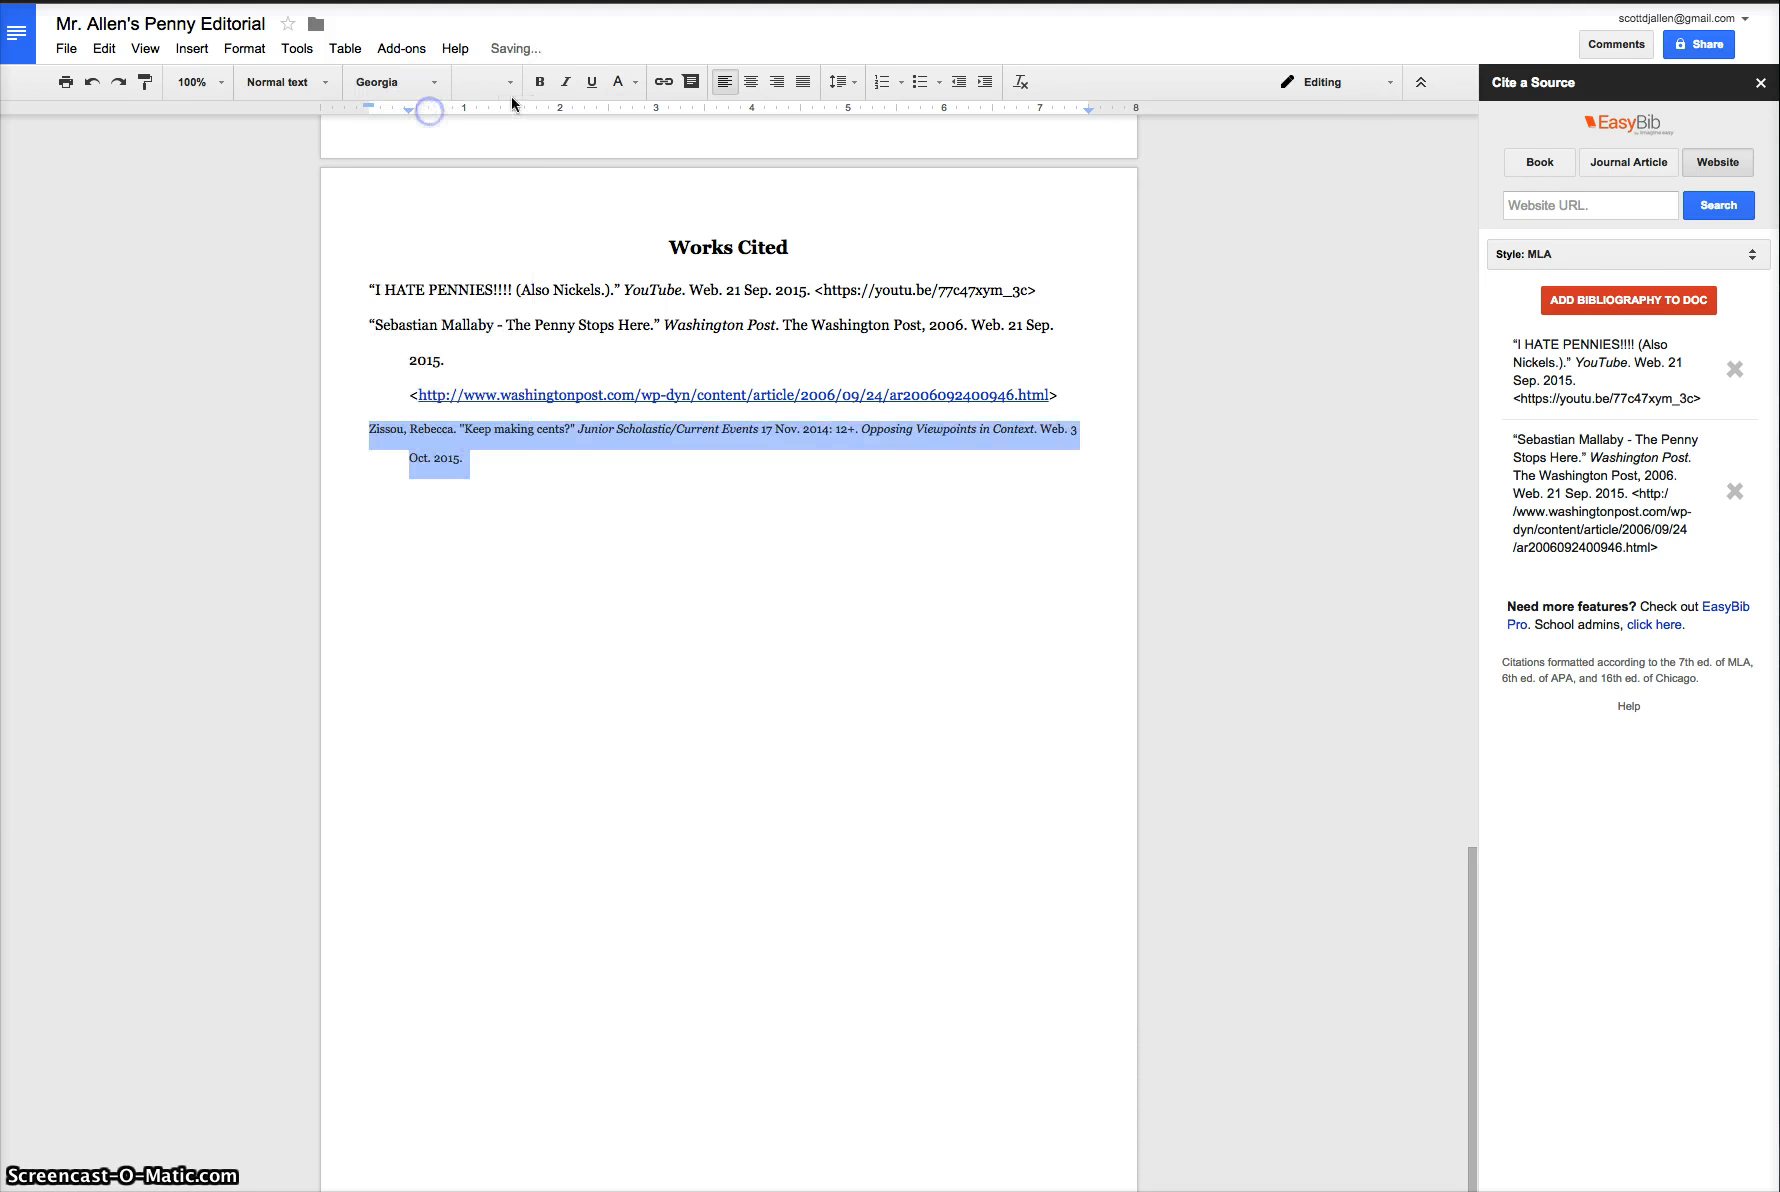
{"action": "left_click", "coordinate": [505, 87]}
{"action": "left_click", "coordinate": [492, 199]}
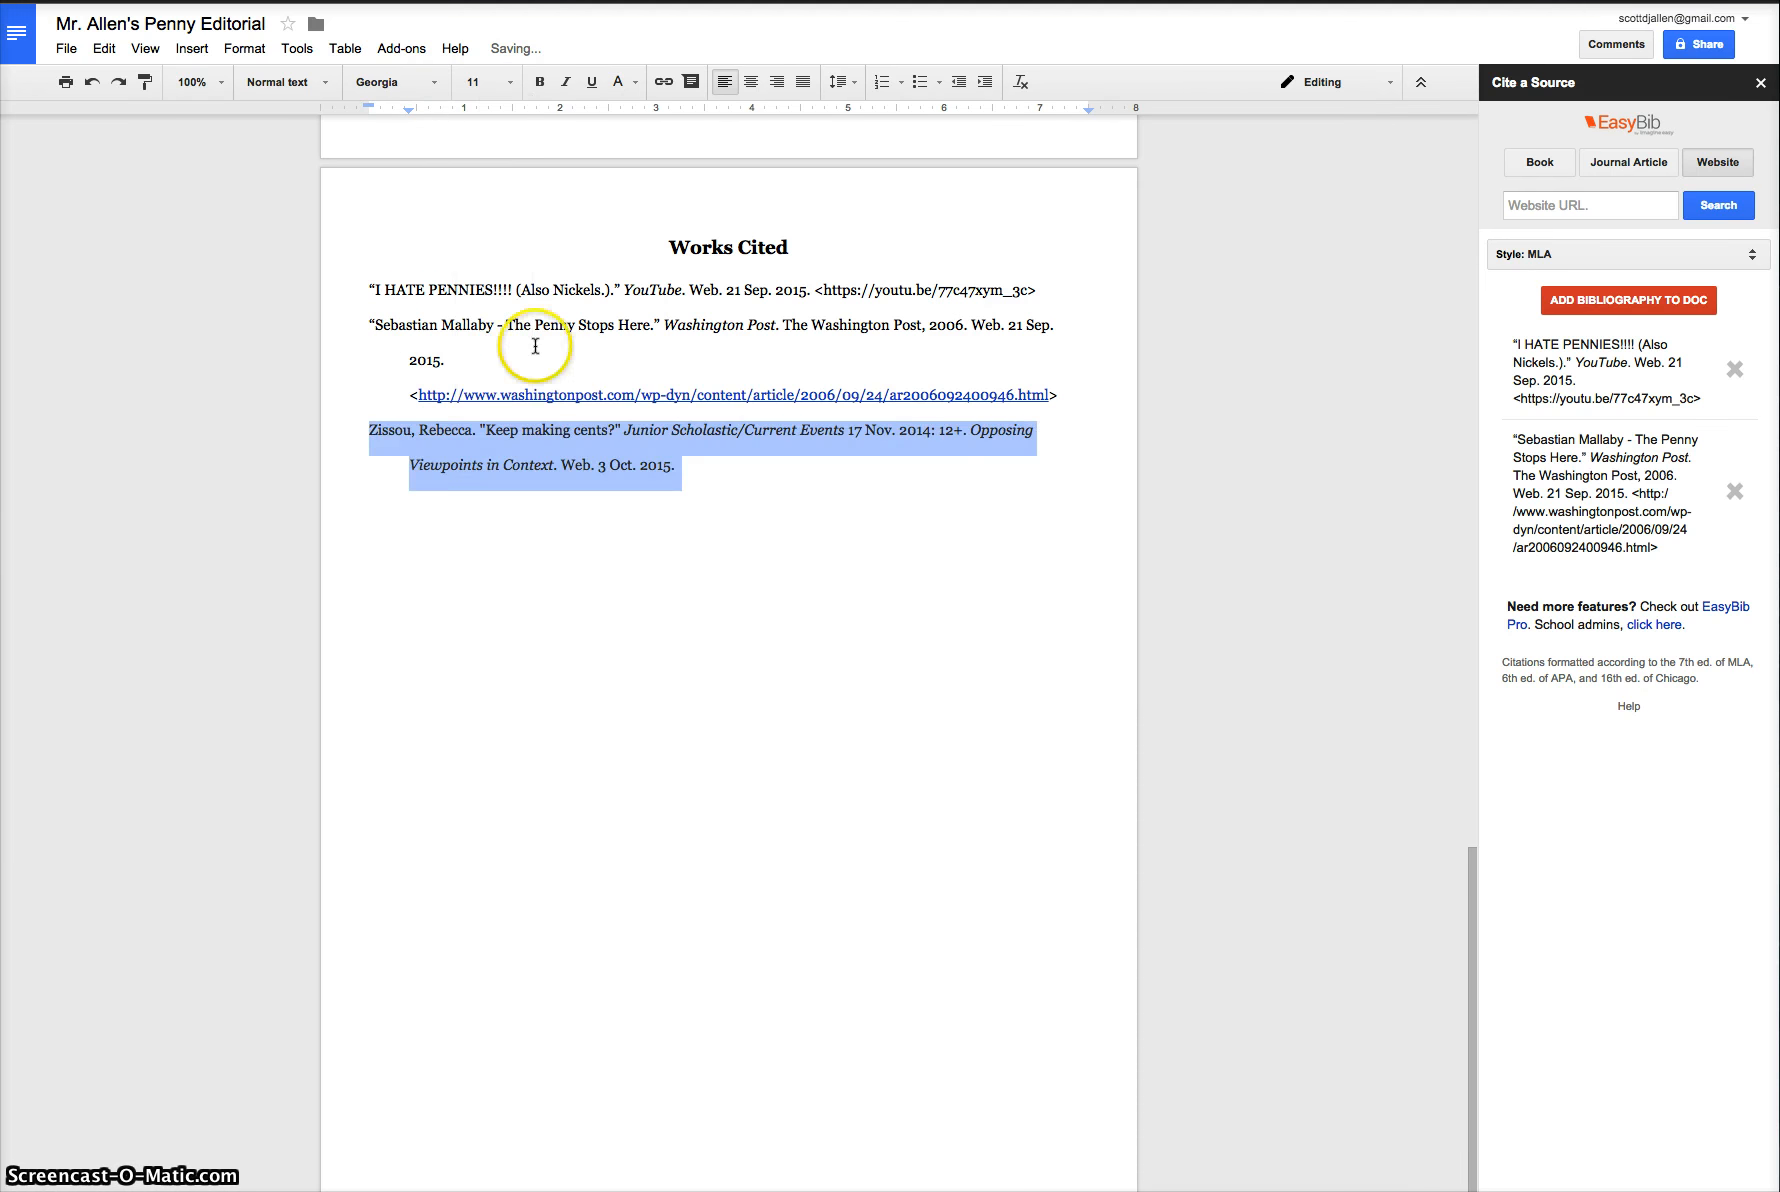
{"action": "left_click", "coordinate": [622, 470]}
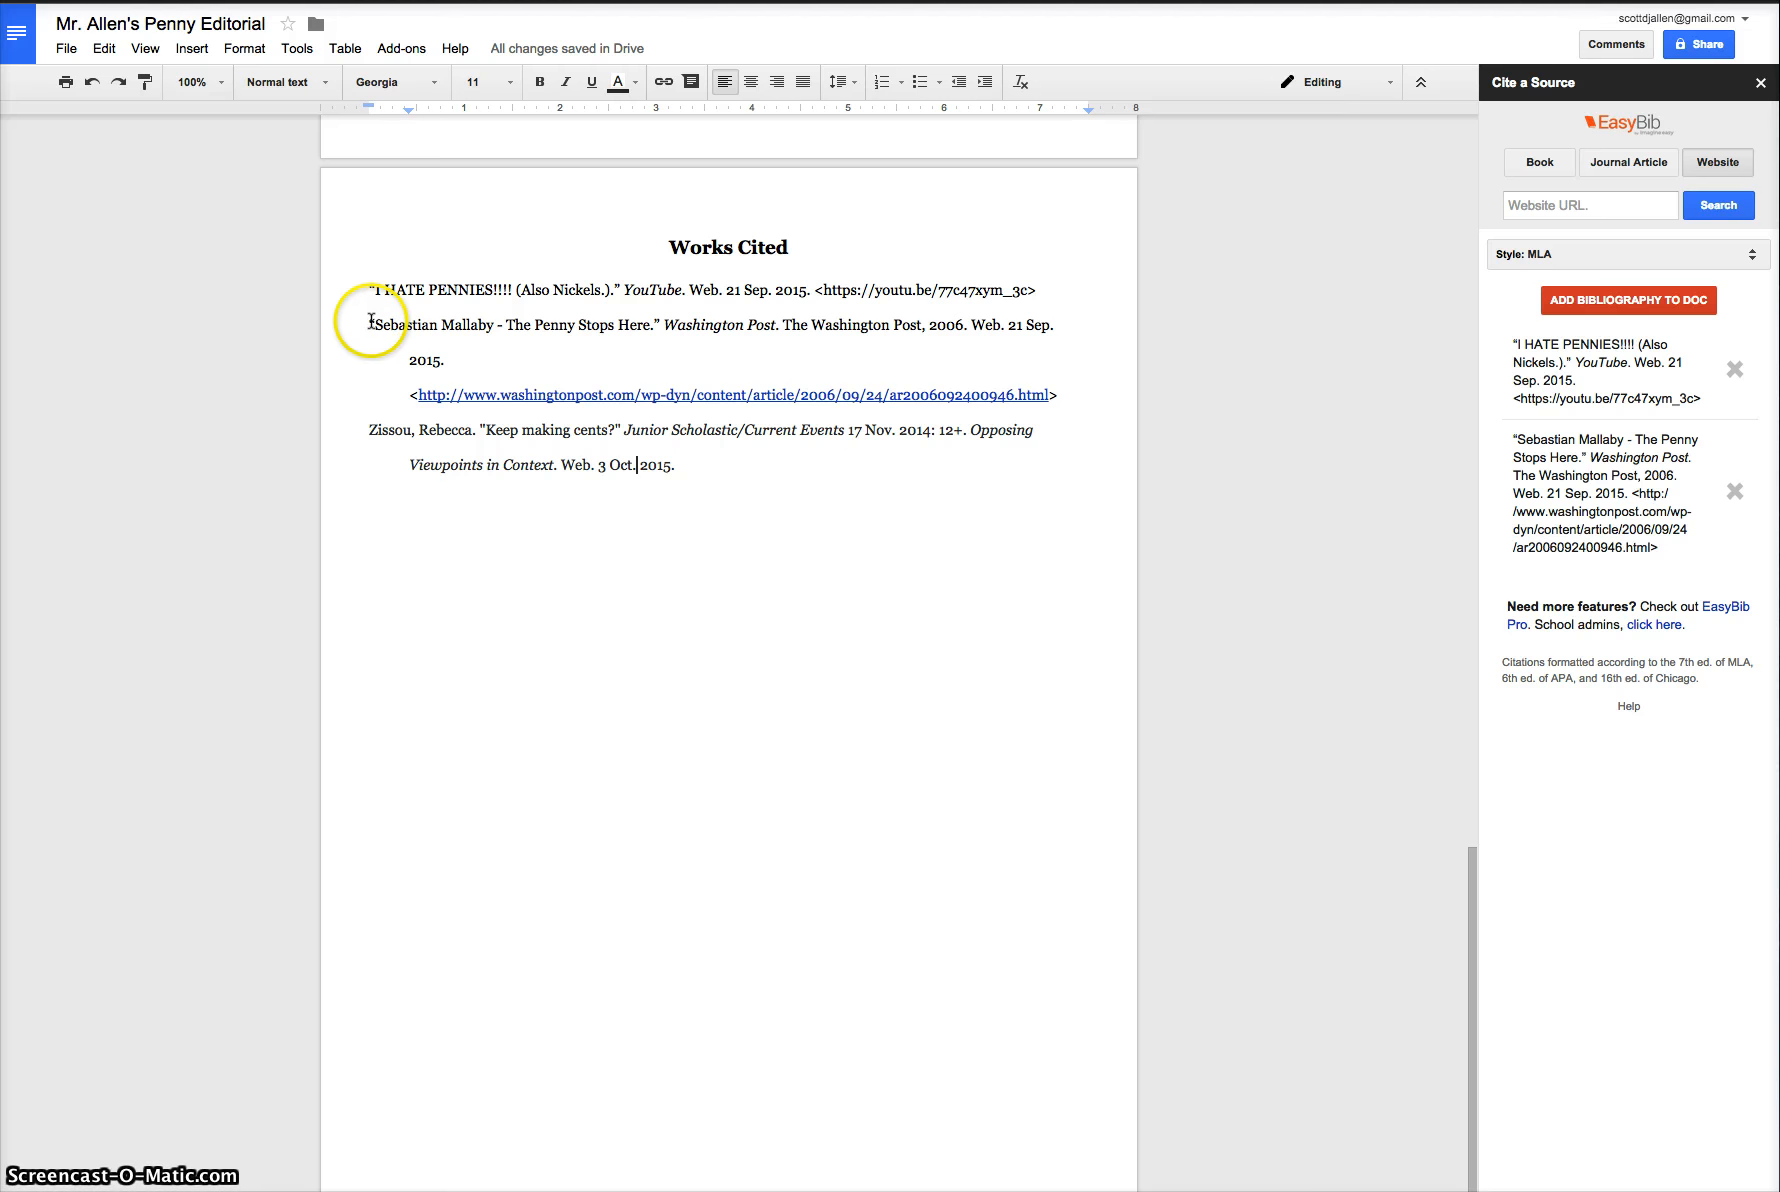
Apply single line spacing to the Washington Post citation and to the "Keep making cents?" citation.
{"action": "left_click_drag", "start_coordinate": [449, 351], "coordinate": [1071, 396]}
{"action": "left_click", "coordinate": [838, 81]}
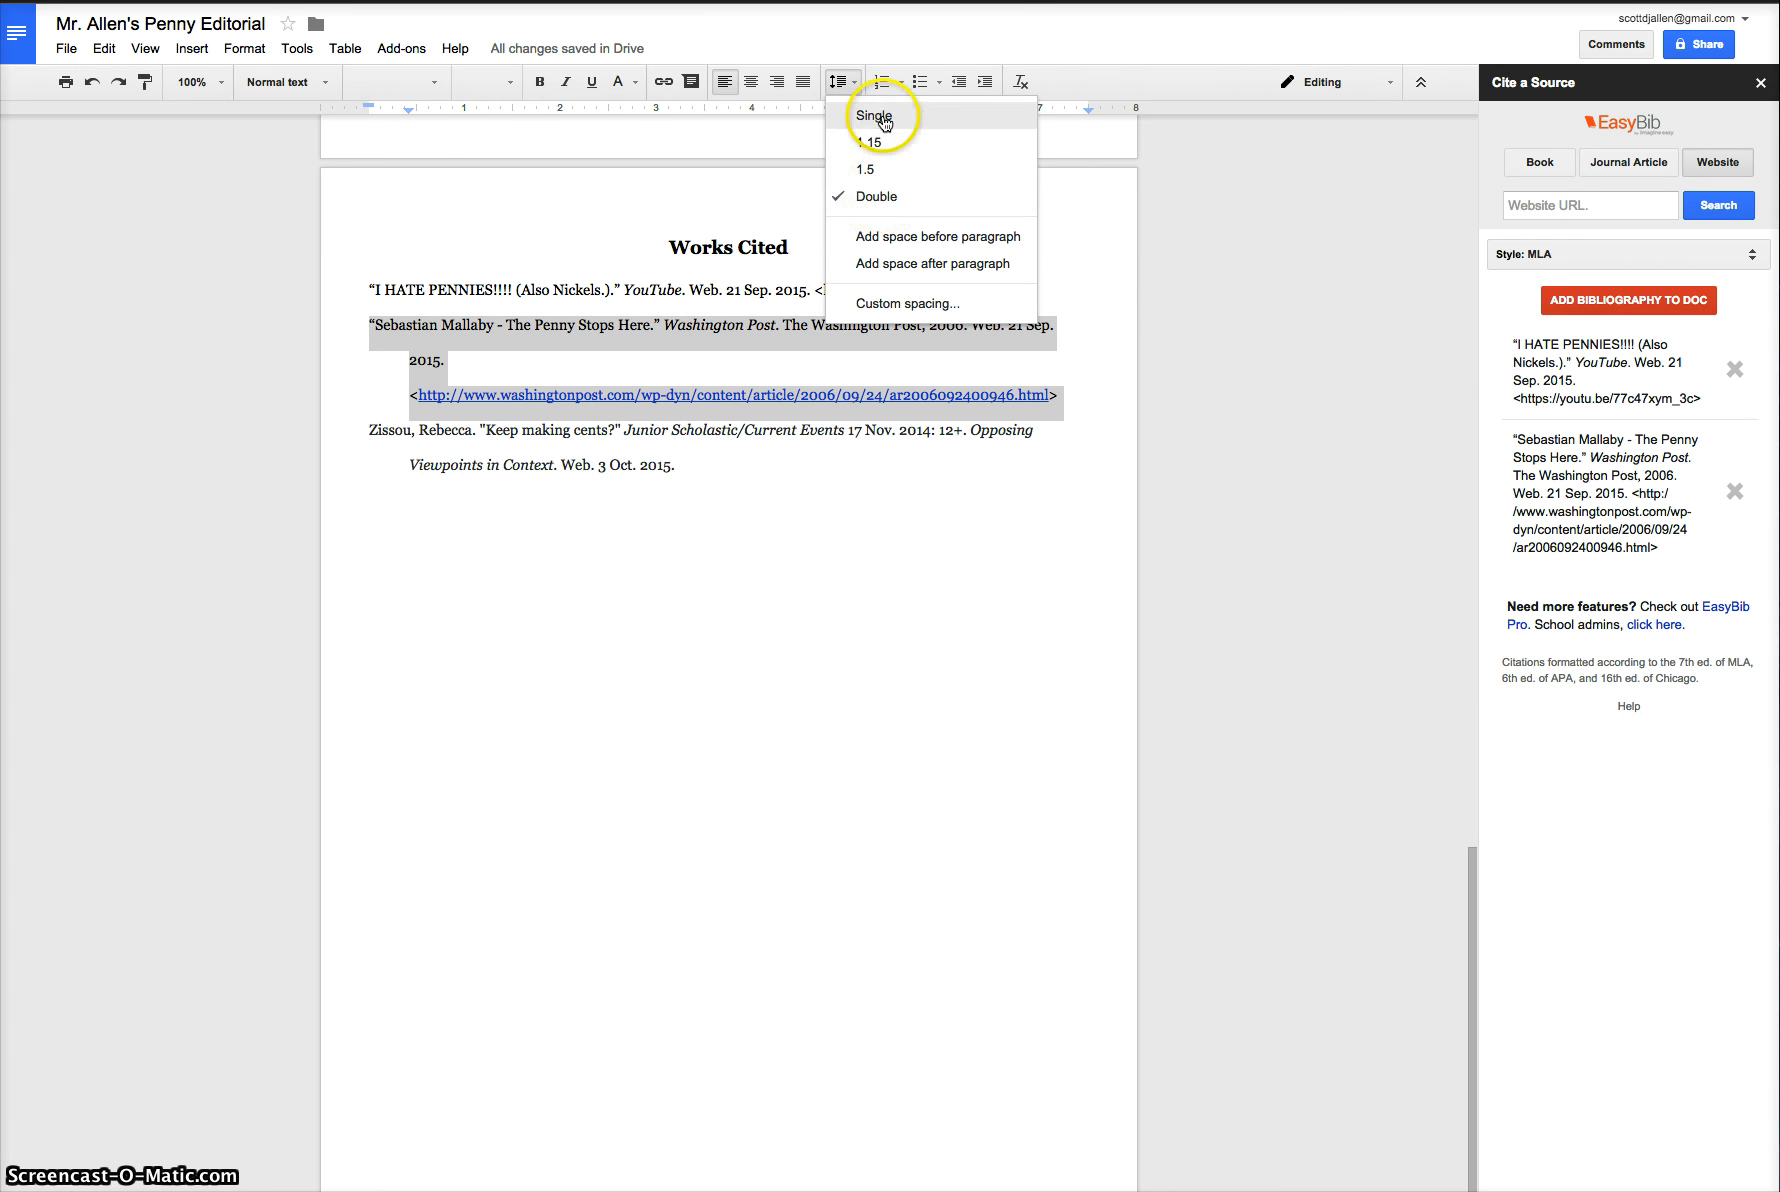
{"action": "left_click", "coordinate": [866, 114]}
{"action": "left_click", "coordinate": [581, 393]}
{"action": "left_click_drag", "start_coordinate": [369, 378], "coordinate": [679, 416]}
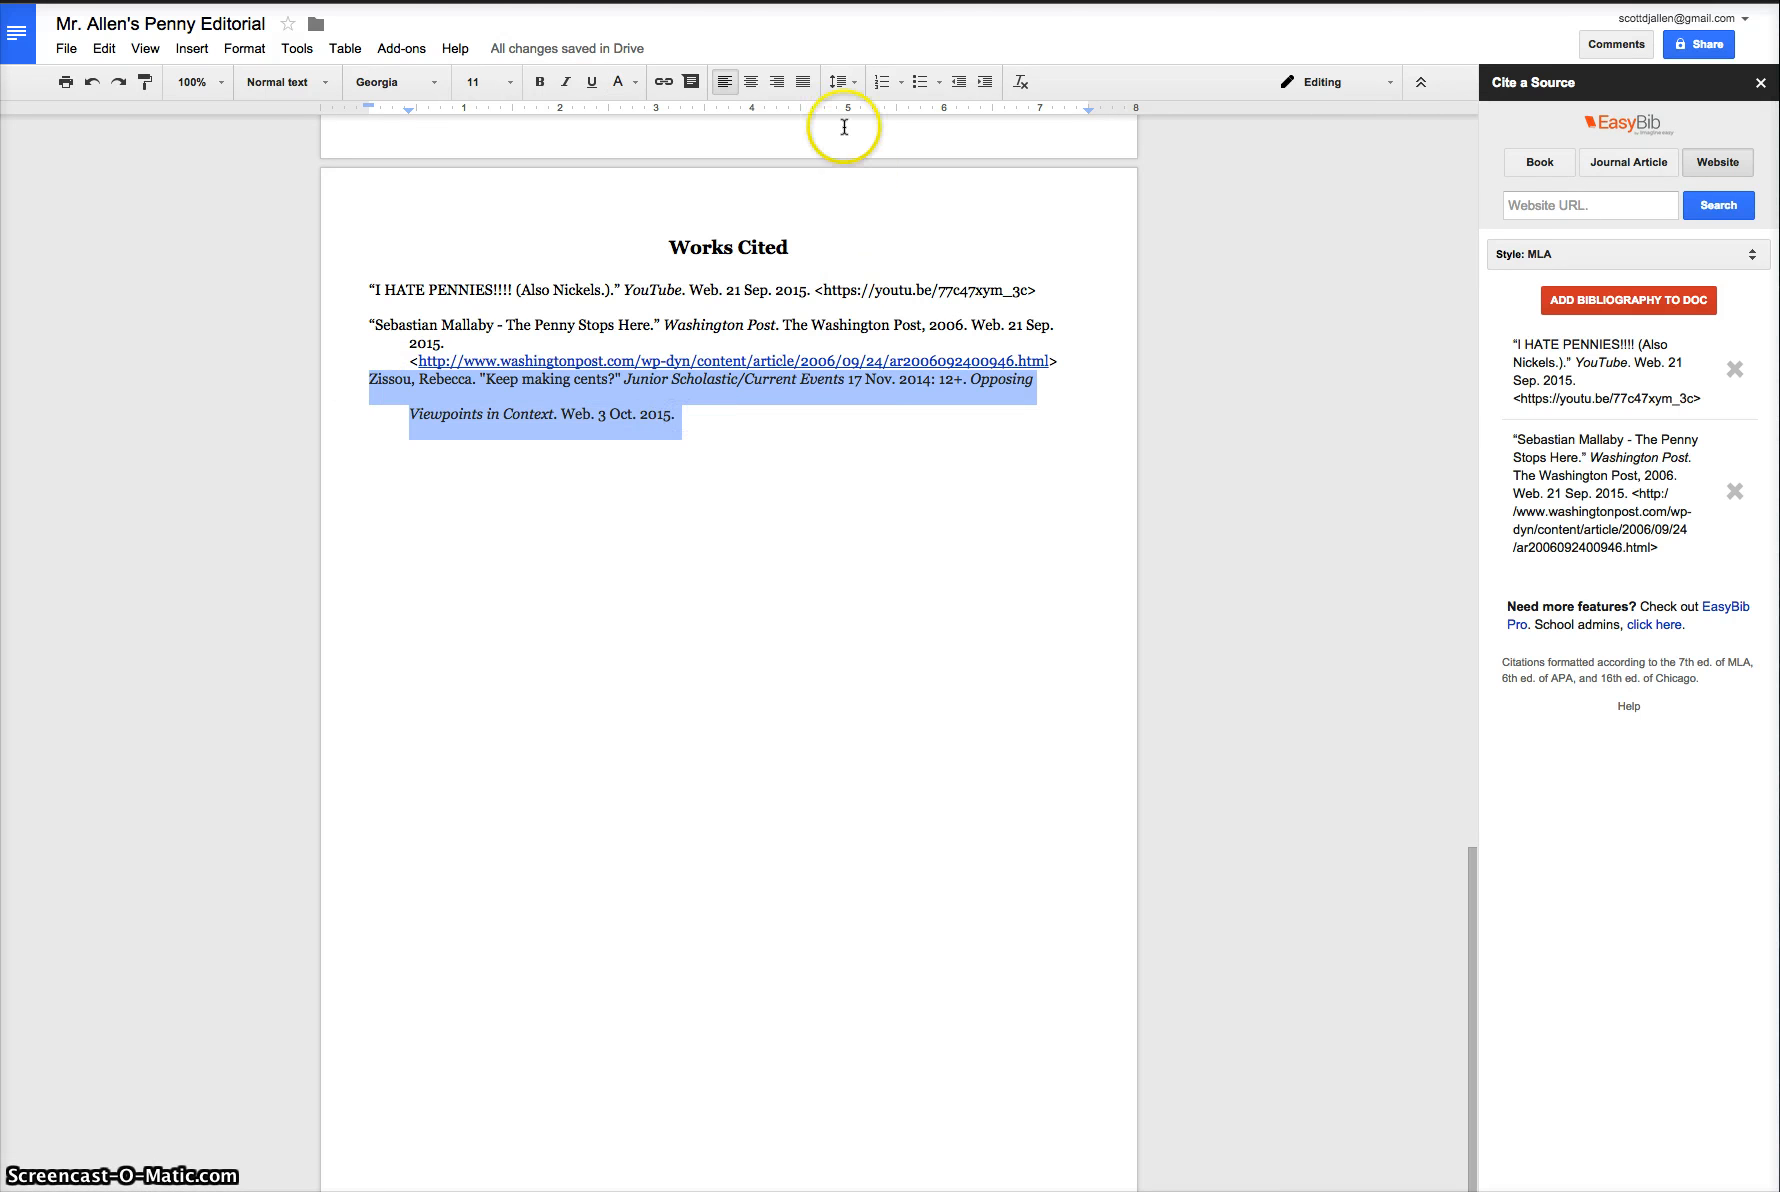
{"action": "left_click", "coordinate": [838, 81]}
{"action": "left_click", "coordinate": [866, 122]}
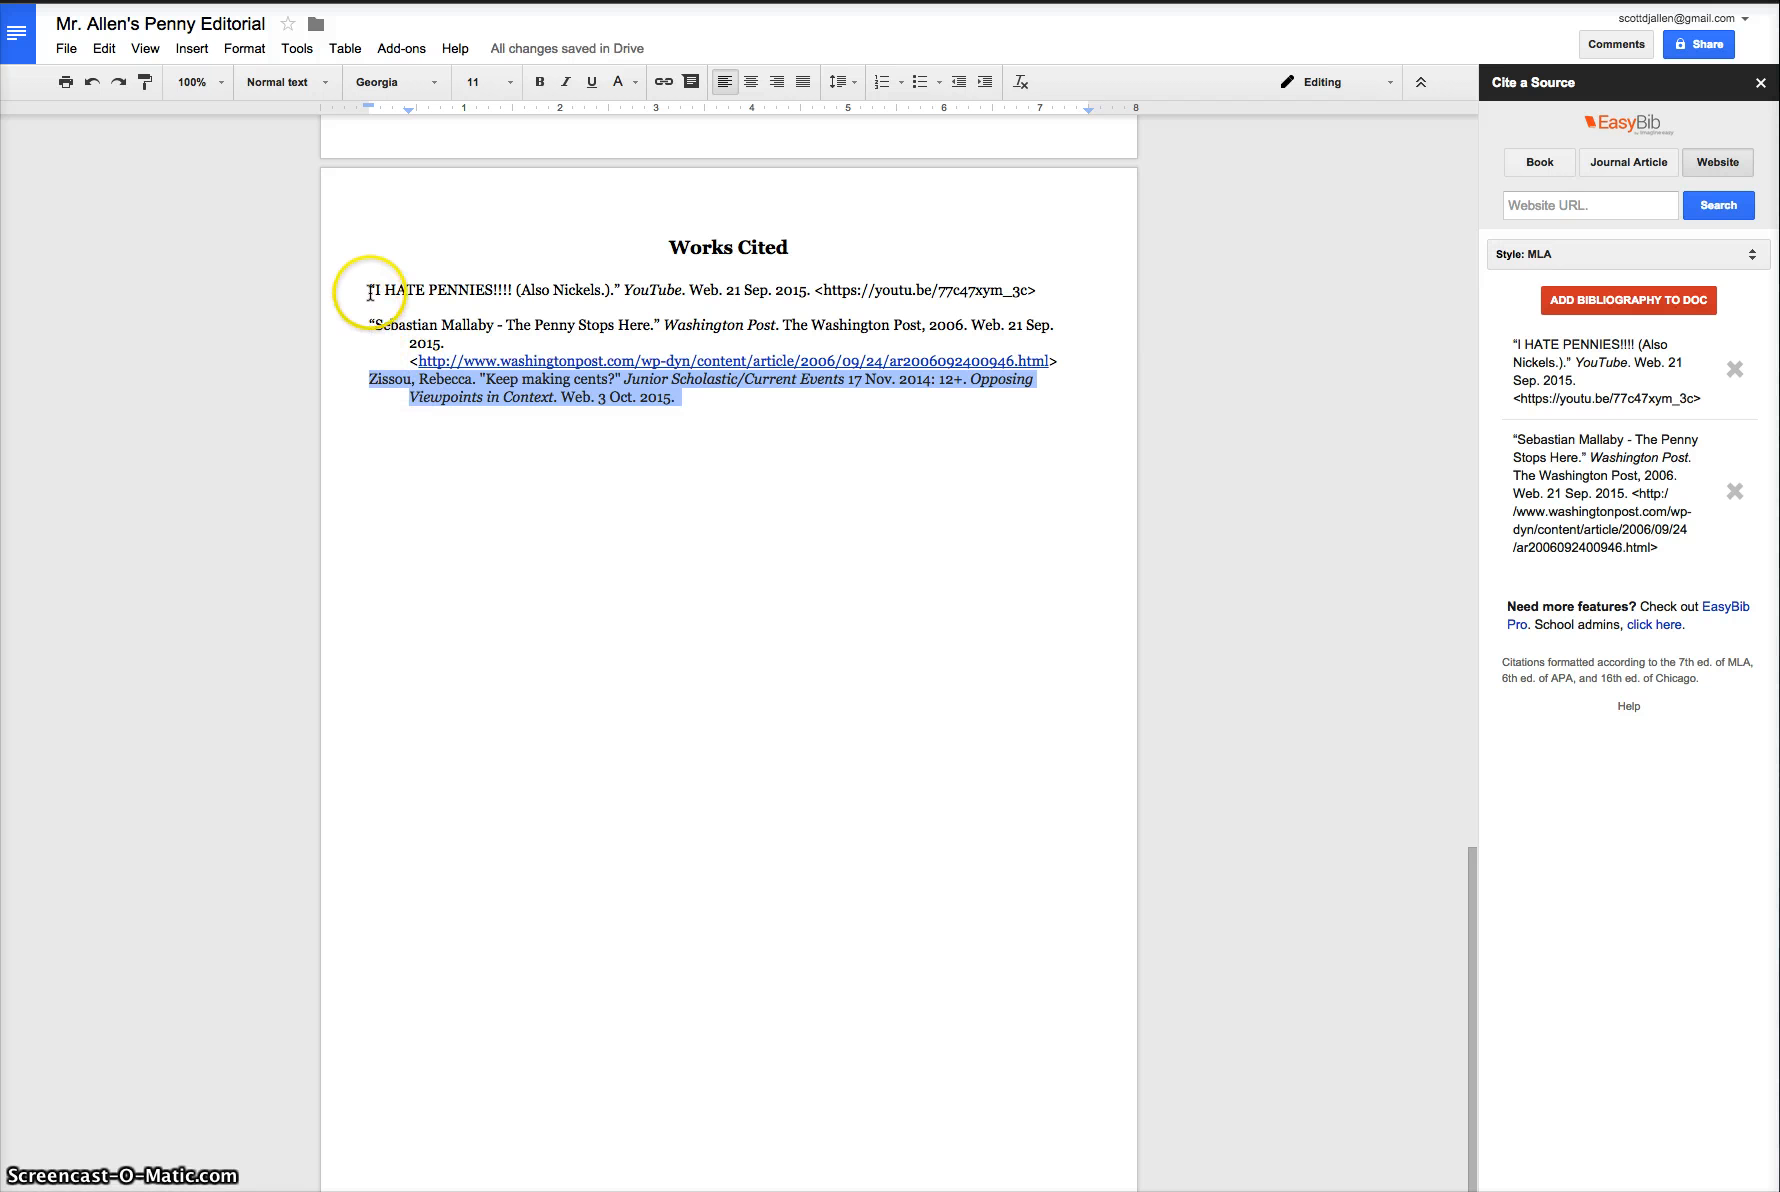
Apply single line spacing to the "I HATE PENNIES!!!!" YouTube citation.
{"action": "left_click_drag", "start_coordinate": [370, 292], "coordinate": [435, 297]}
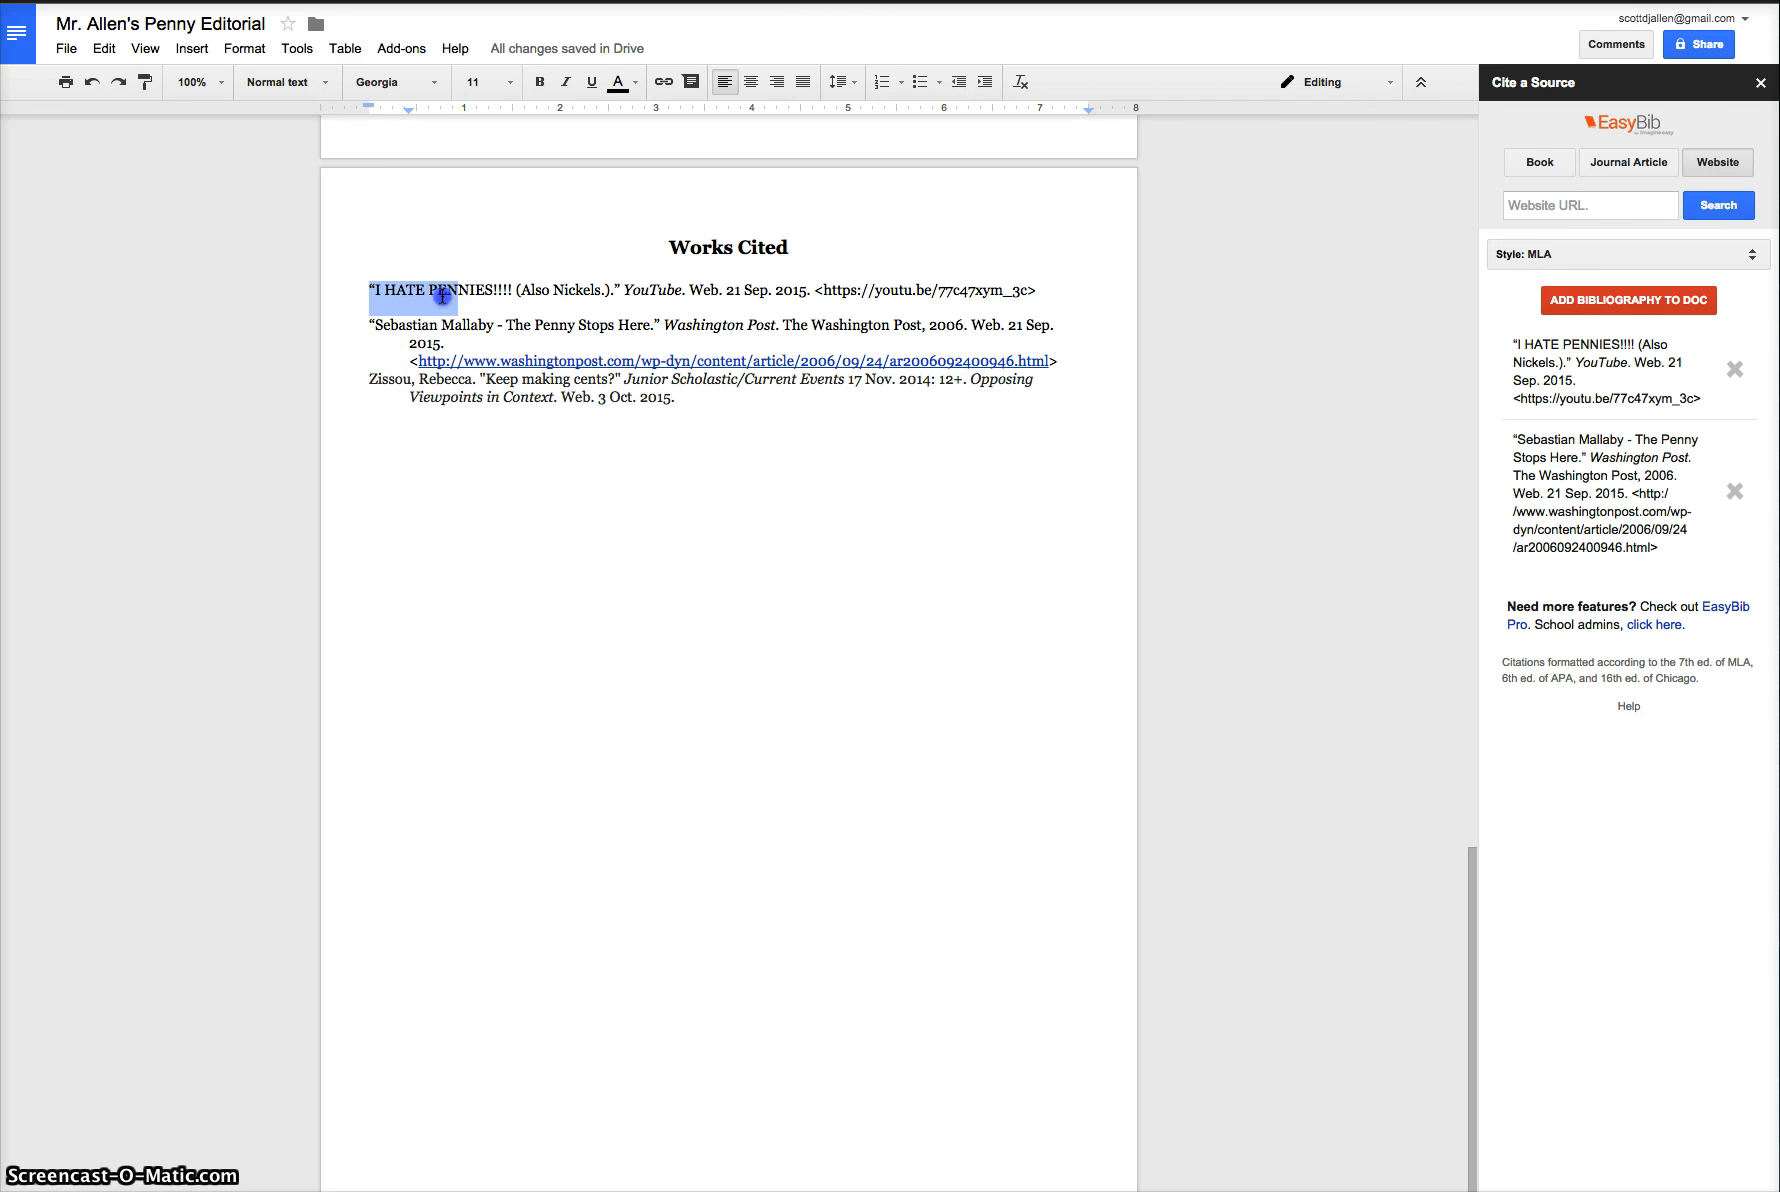
{"action": "left_click", "coordinate": [375, 288]}
{"action": "left_click_drag", "start_coordinate": [423, 289], "coordinate": [1043, 290]}
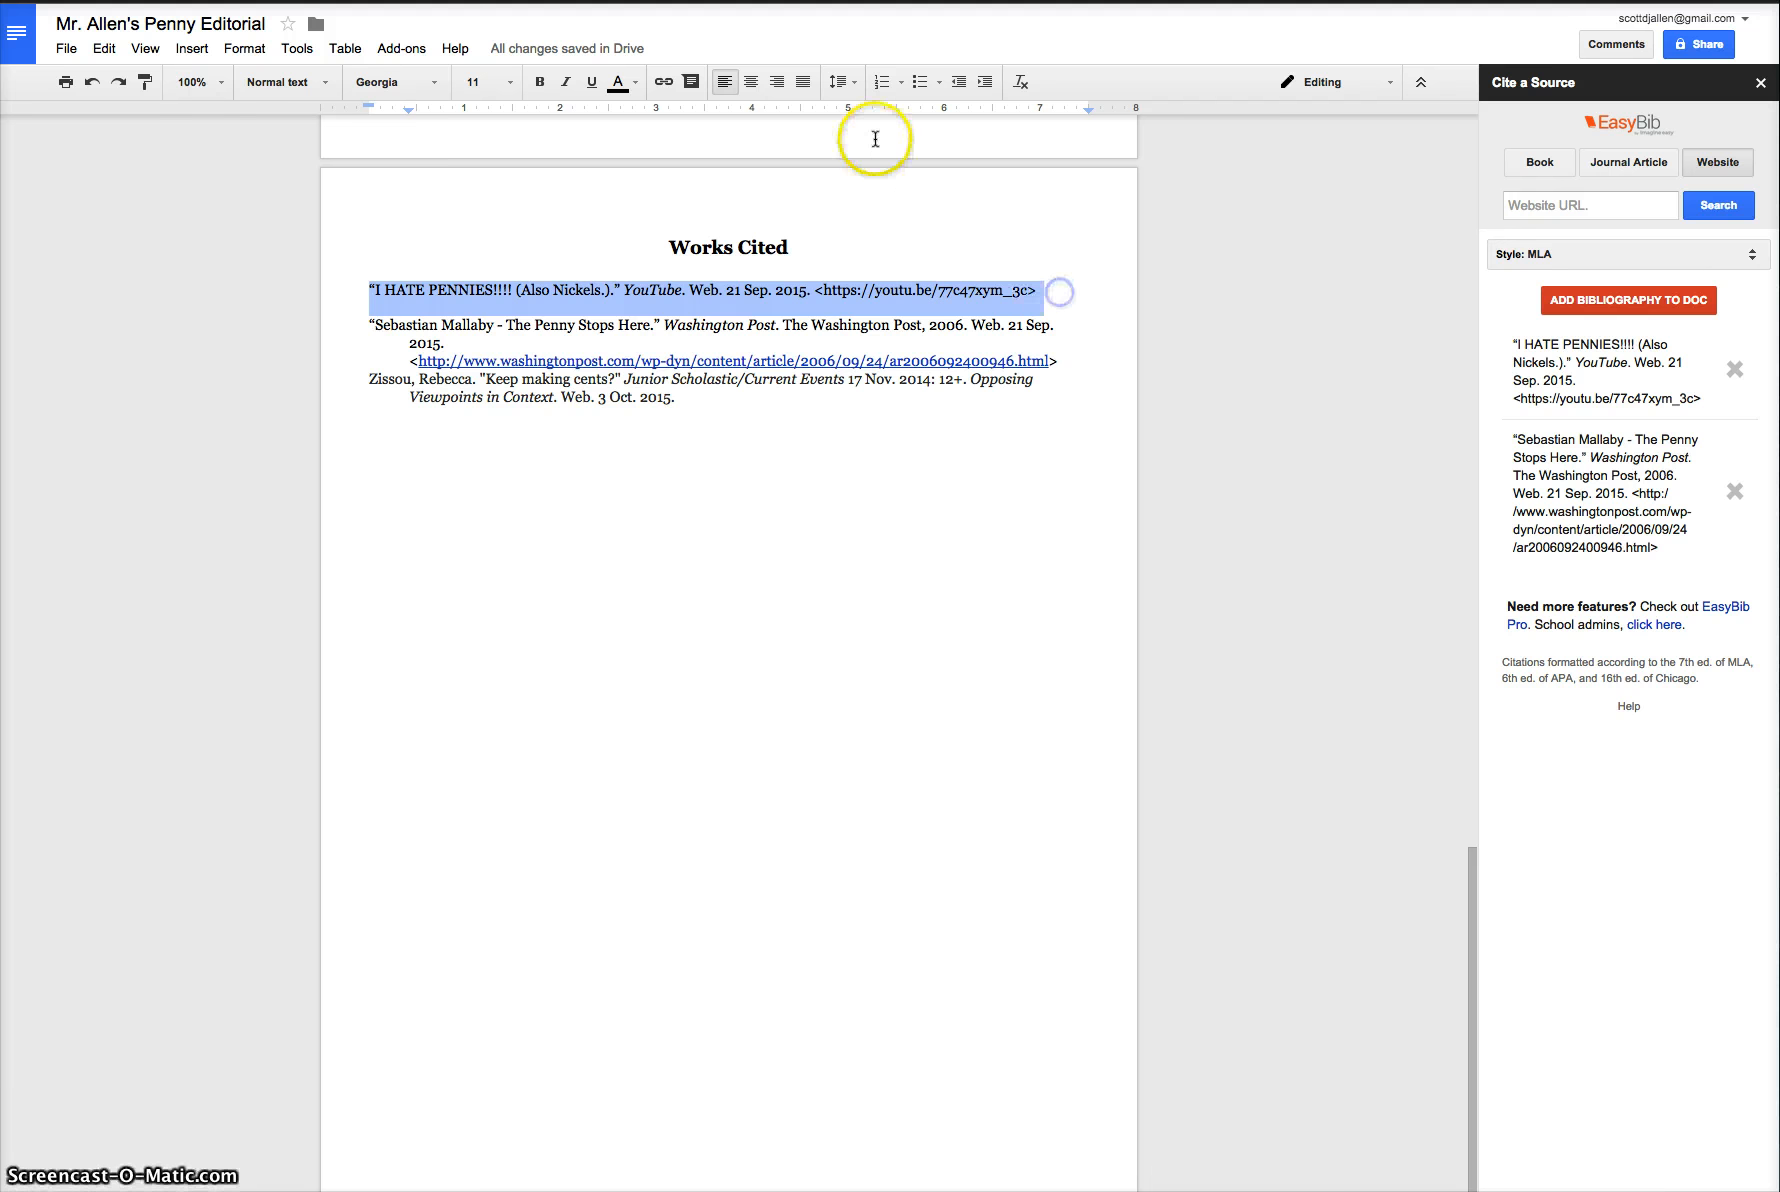
{"action": "left_click", "coordinate": [838, 81]}
{"action": "left_click", "coordinate": [866, 120]}
{"action": "left_click", "coordinate": [600, 344]}
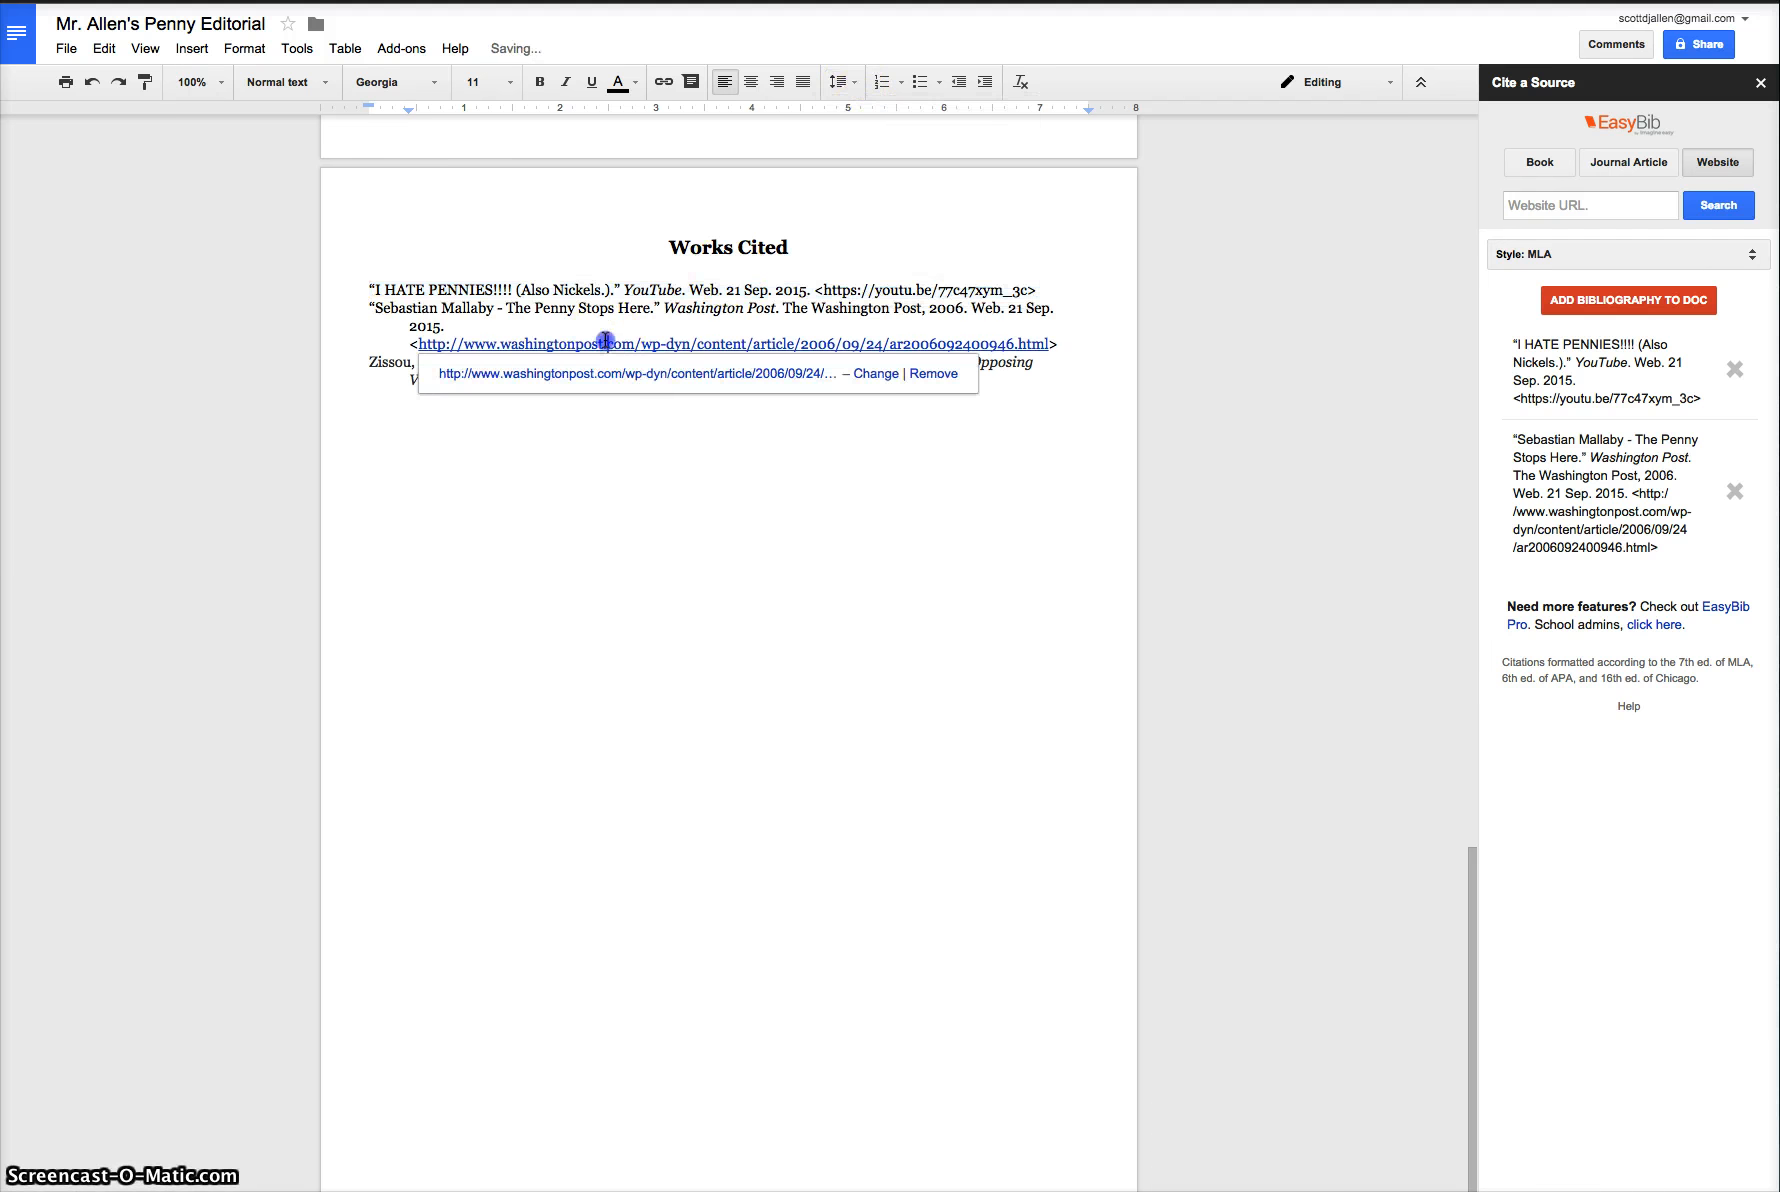
Insert a blank line before the Washington Post citation and before the "Keep making cents?" citation.
{"action": "left_click", "coordinate": [368, 356]}
{"action": "left_click", "coordinate": [371, 307]}
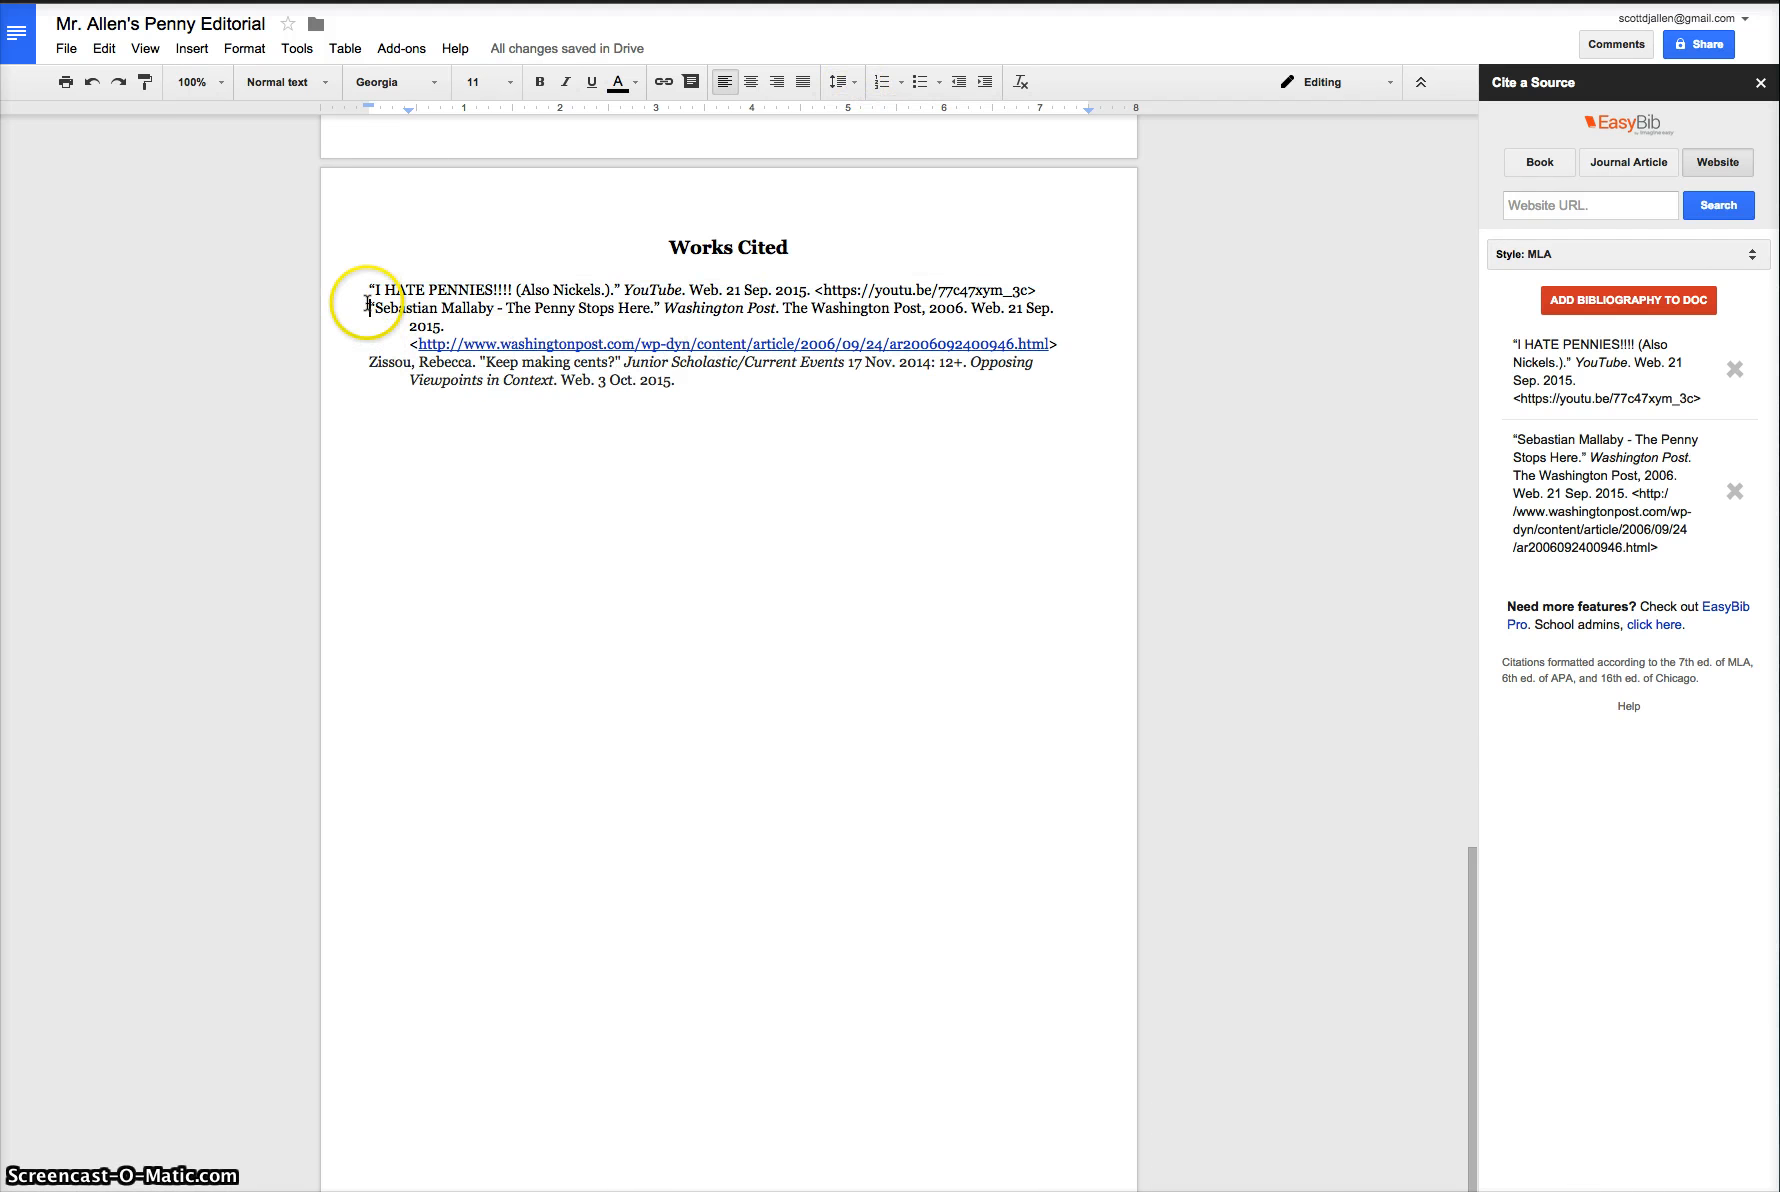
{"action": "key", "text": "Return"}
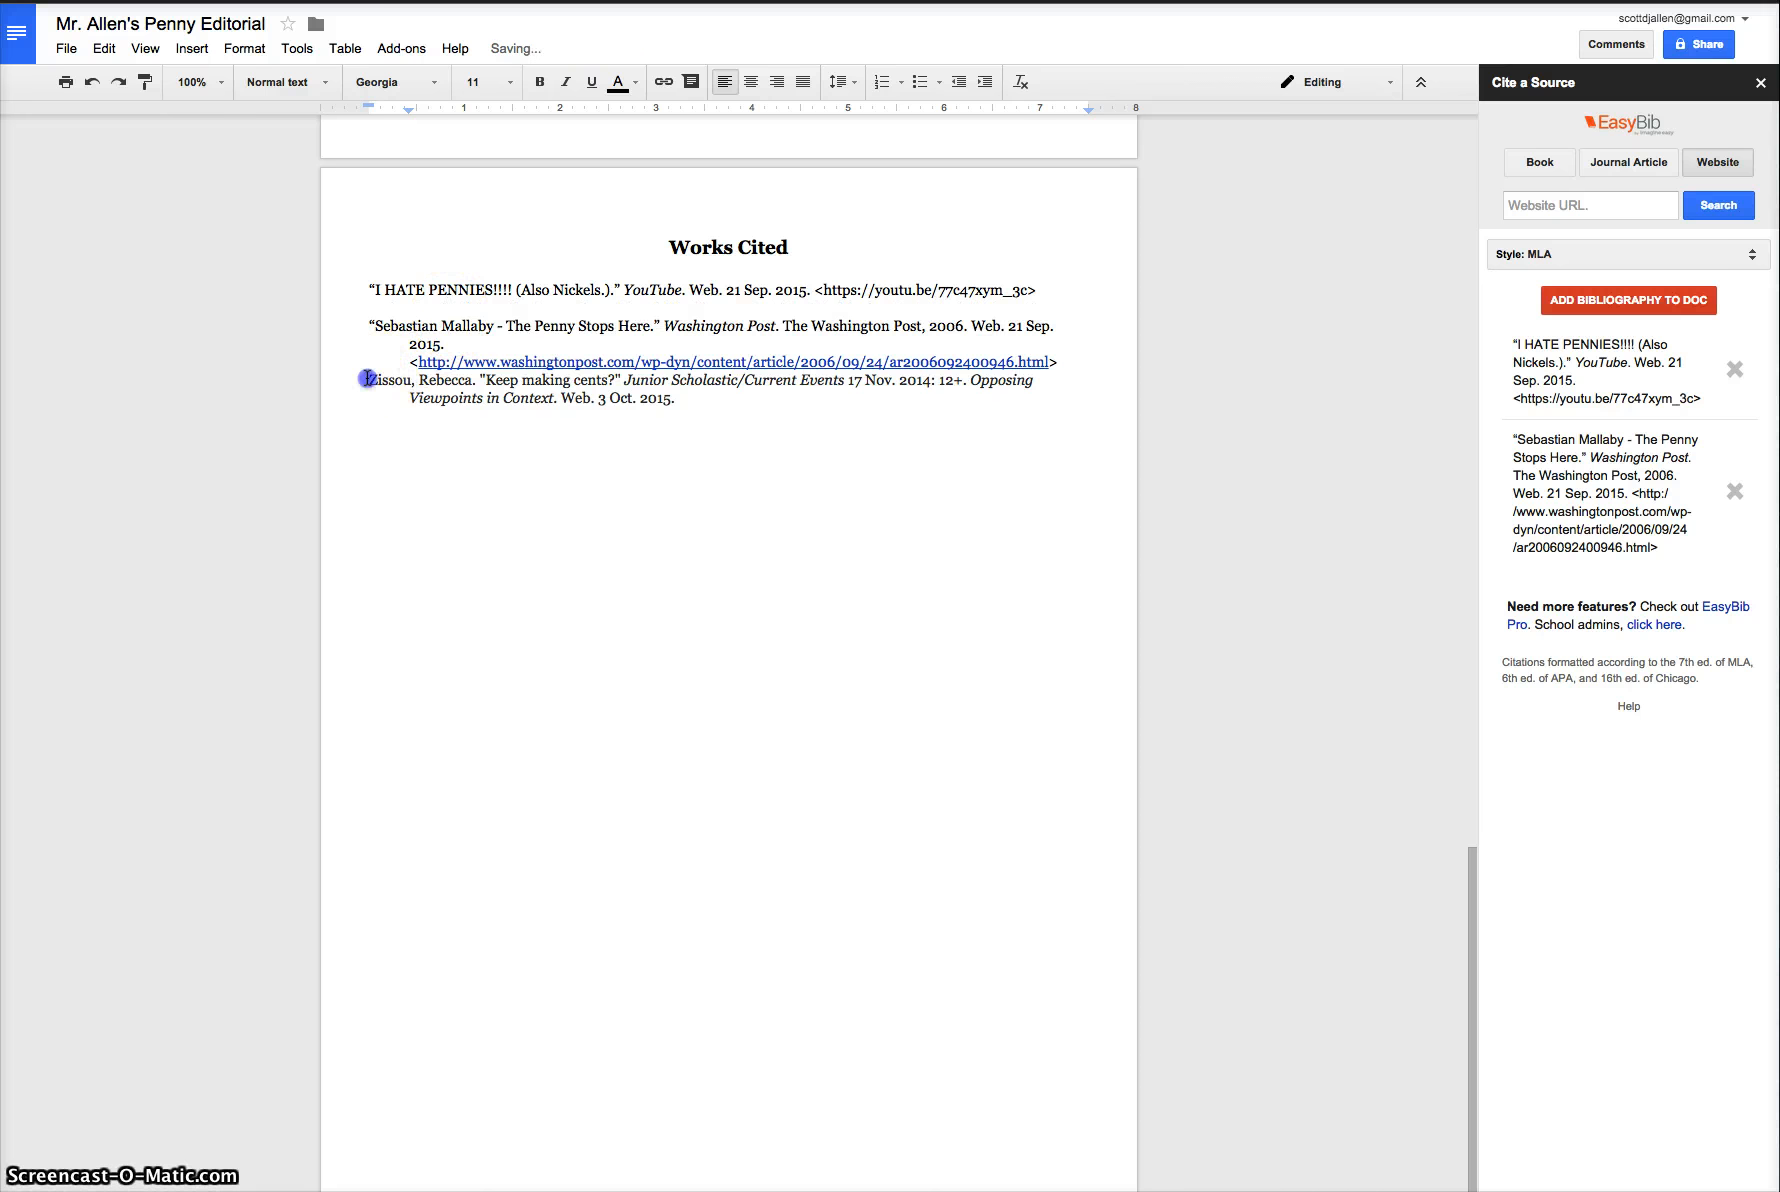
{"action": "left_click", "coordinate": [368, 379]}
{"action": "key", "text": "Return"}
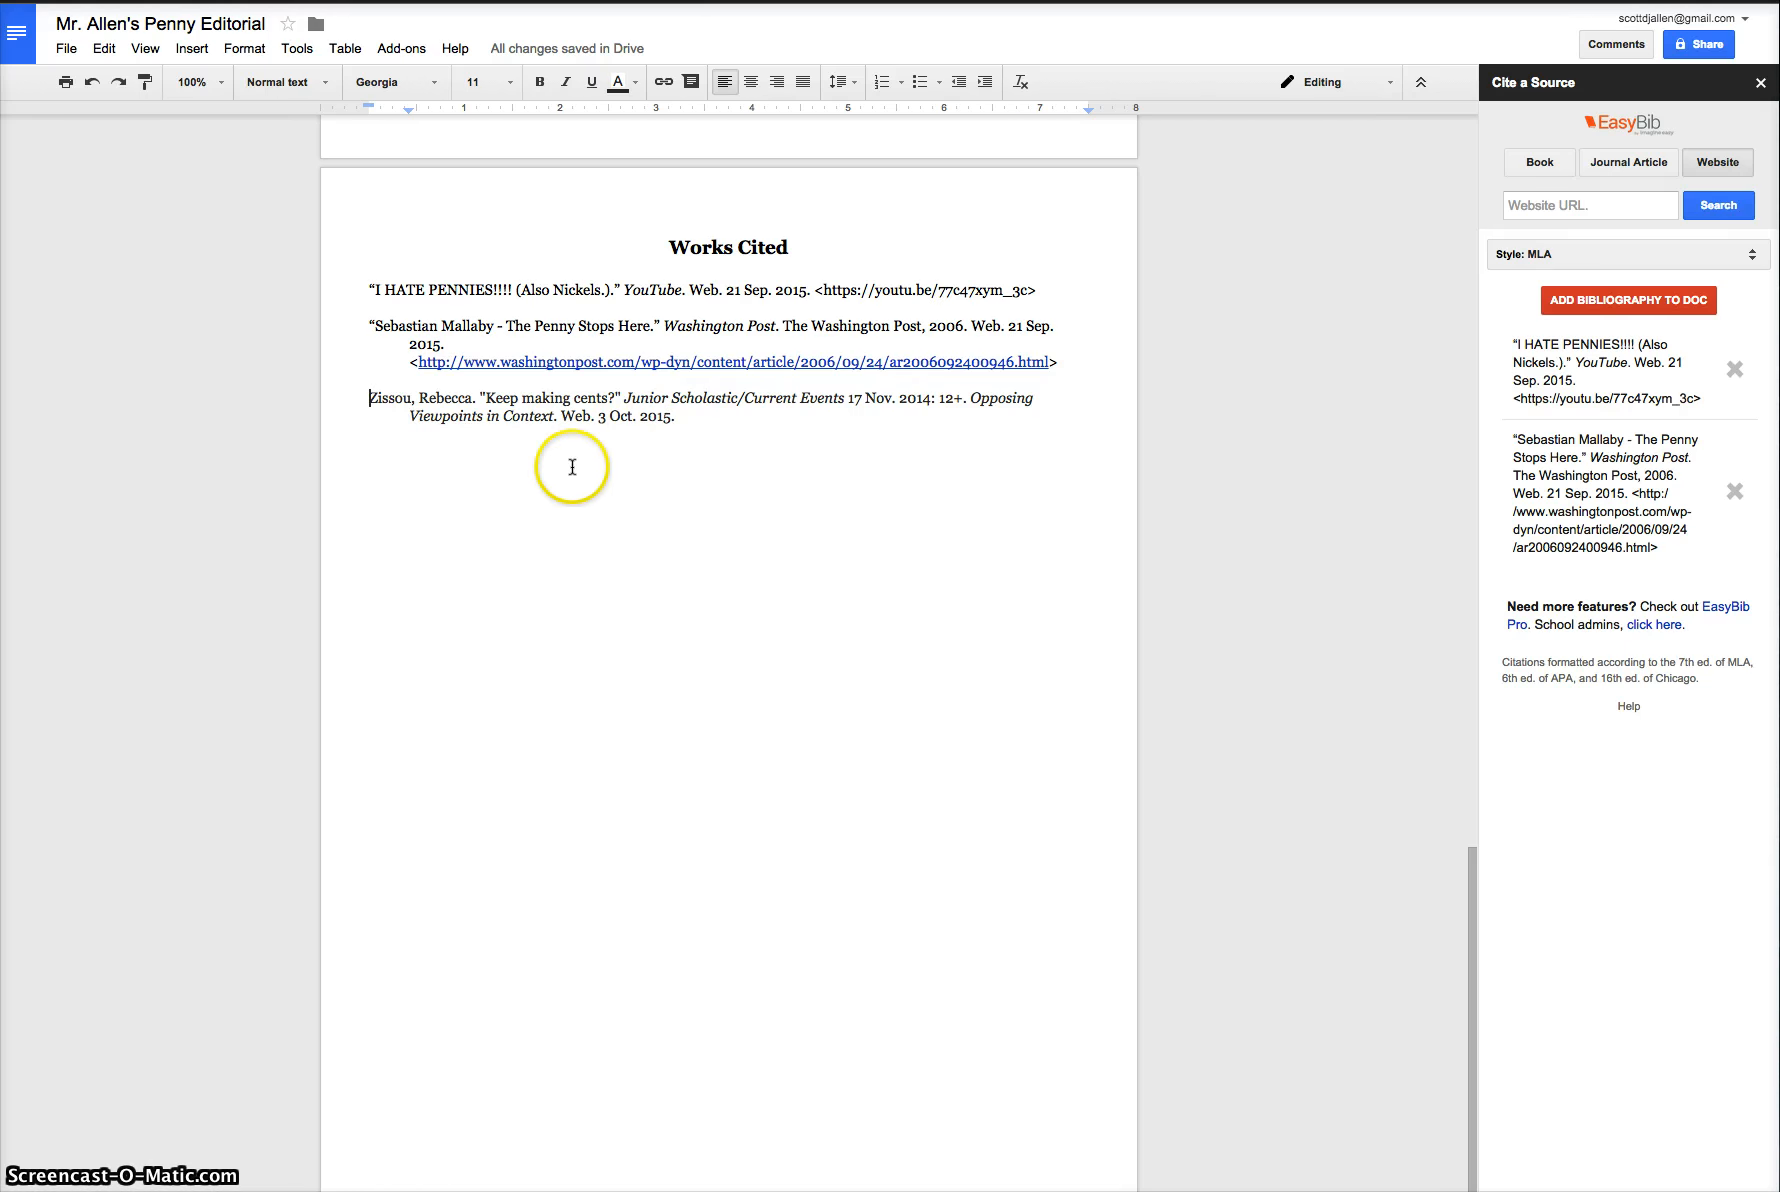
{"action": "left_click", "coordinate": [407, 345]}
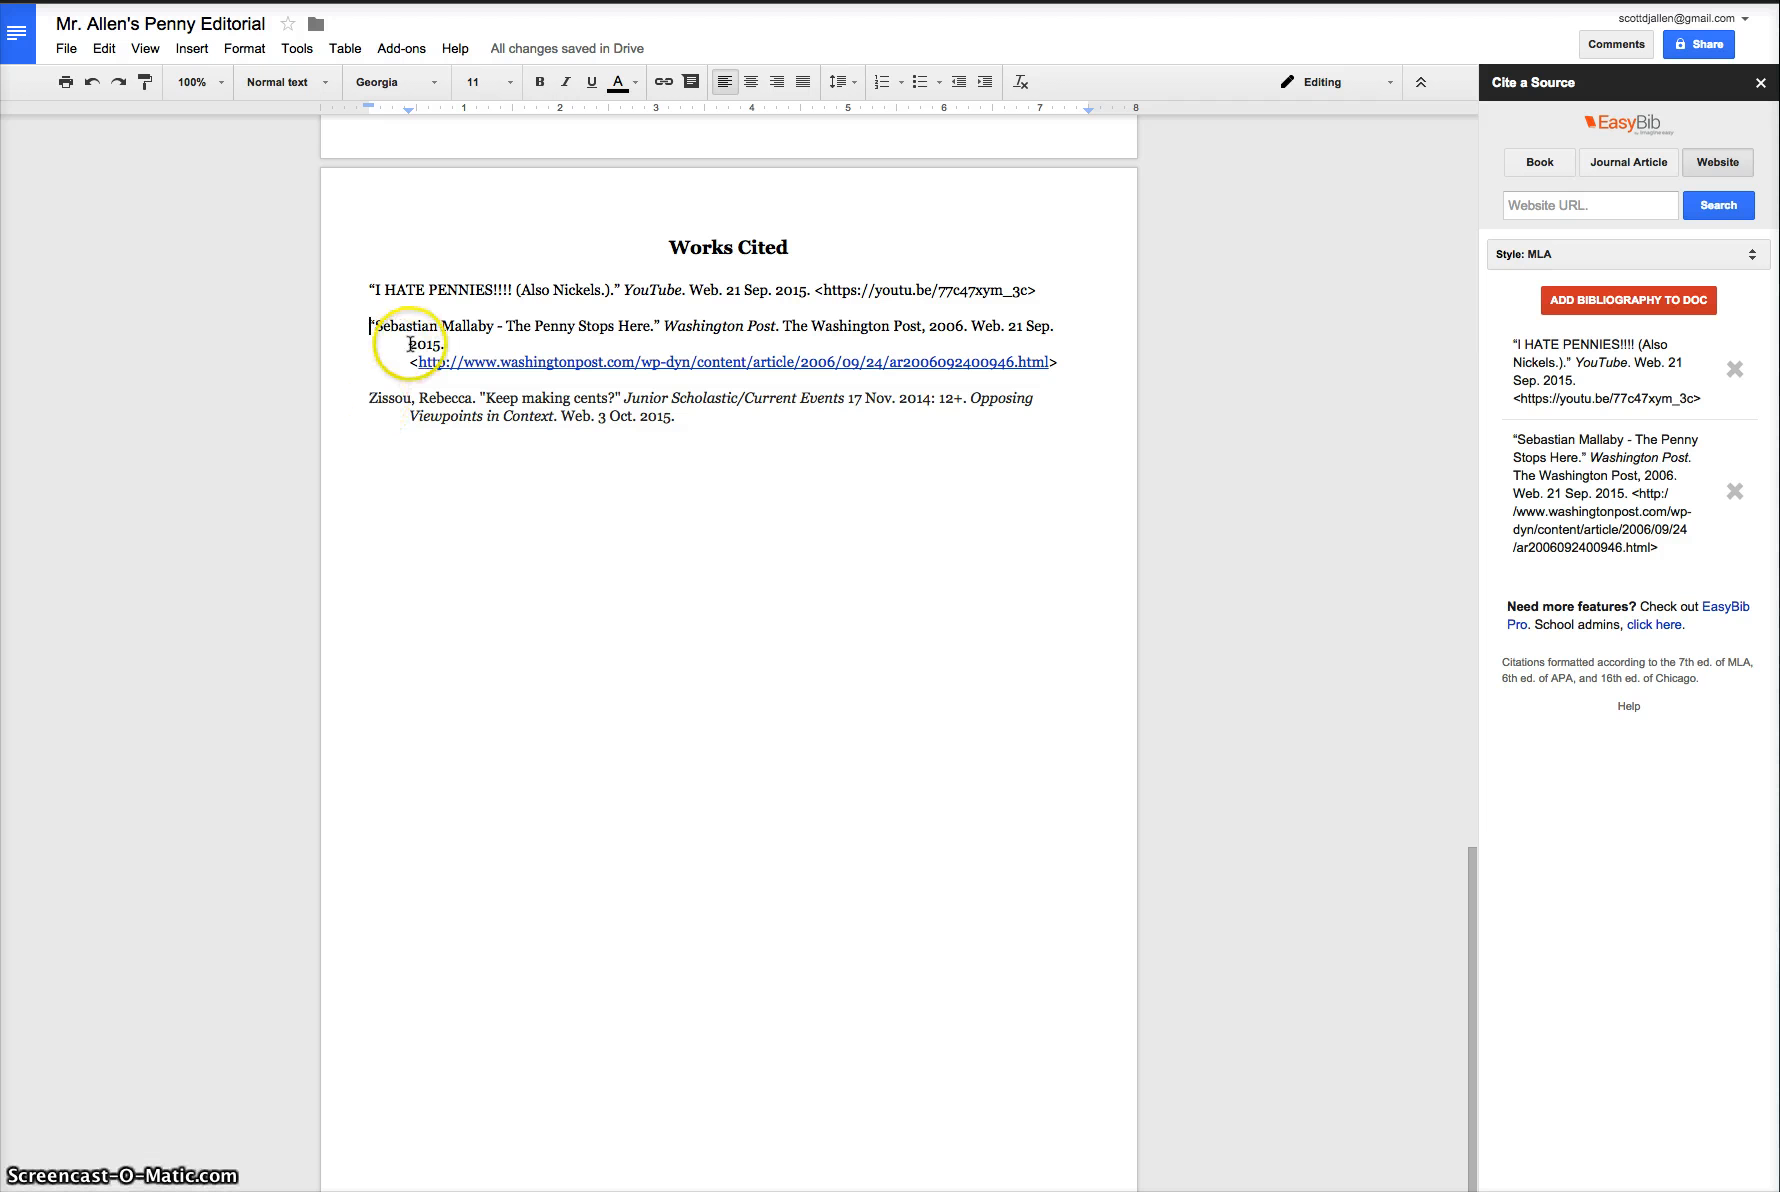
{"action": "left_click", "coordinate": [412, 418]}
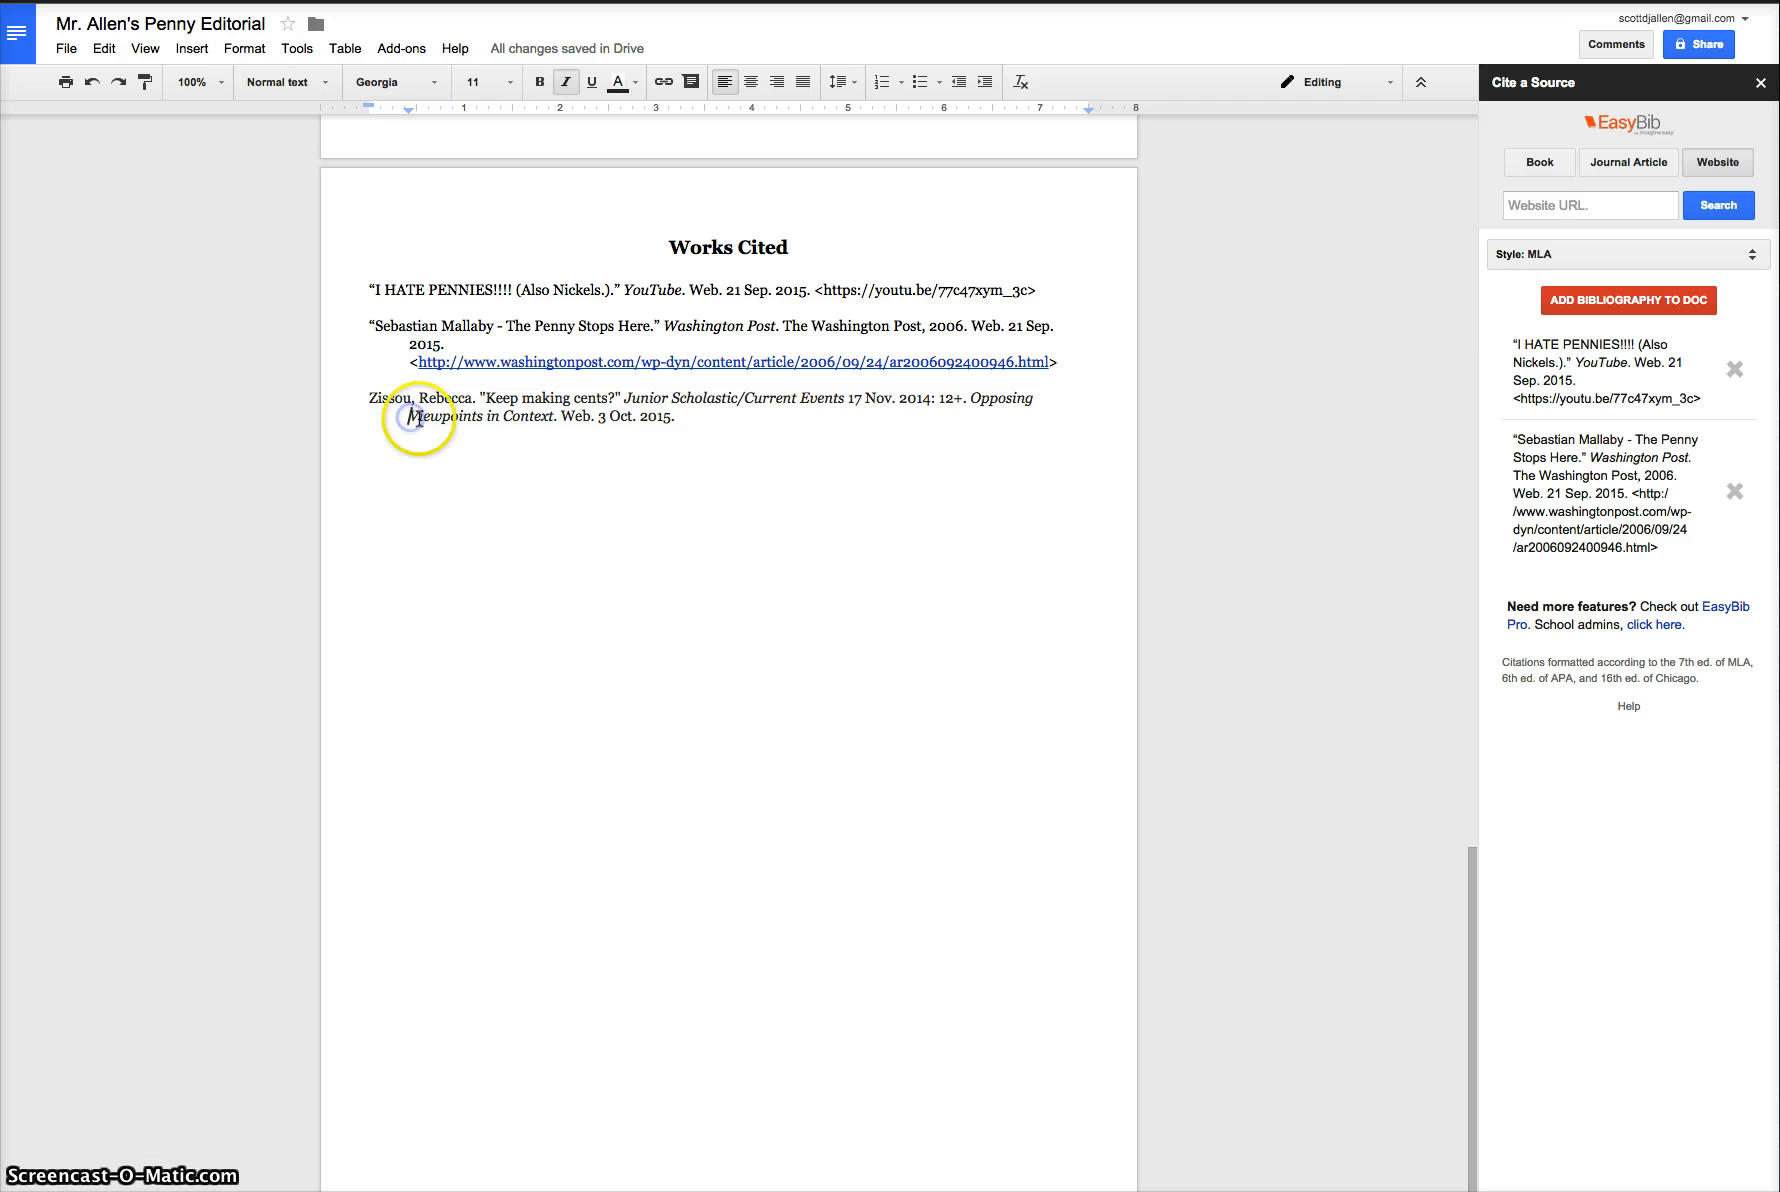
{"action": "left_click", "coordinate": [402, 340]}
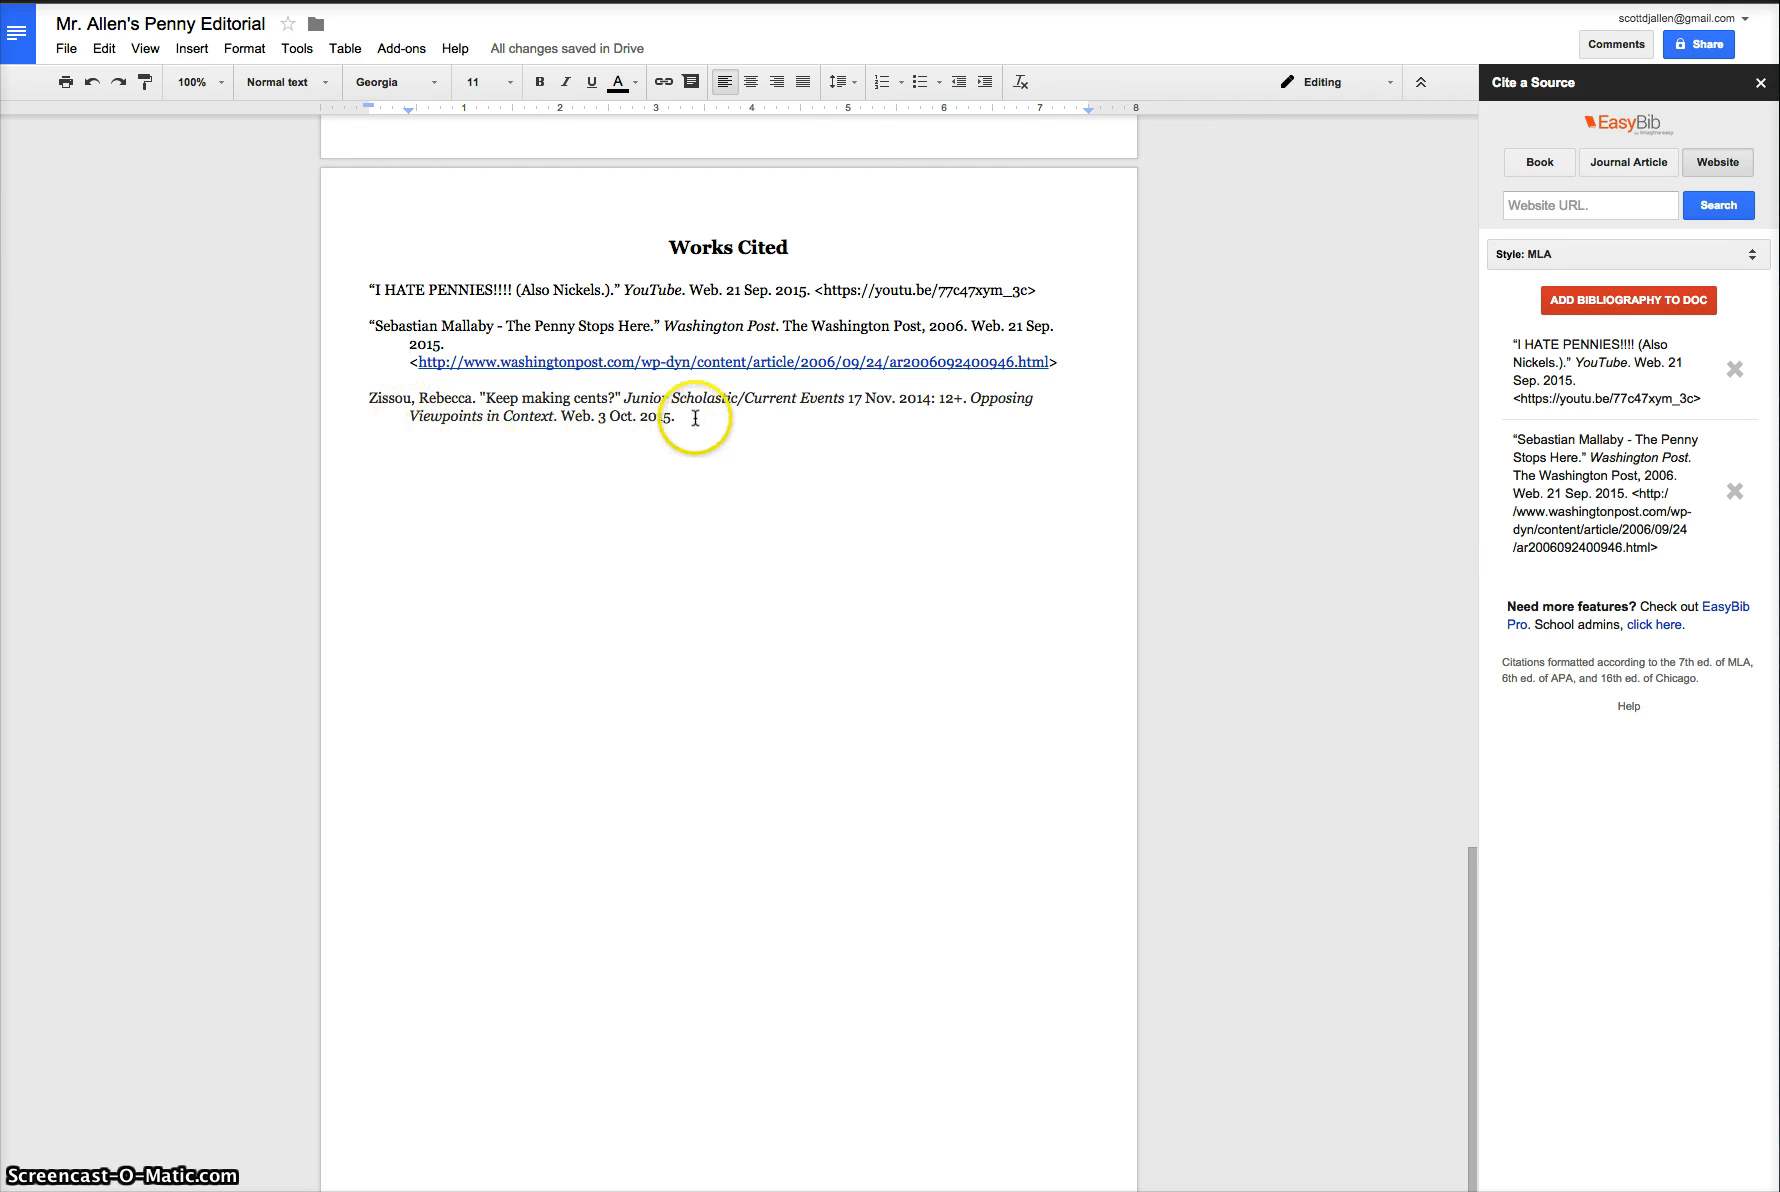
Add a placeholder entry of random letters starting "akjsdhfklasen" below the last citation, long enough to wrap onto a second line.
{"action": "key", "text": "Return"}
{"action": "type", "text": "akjsdhfklasen"}
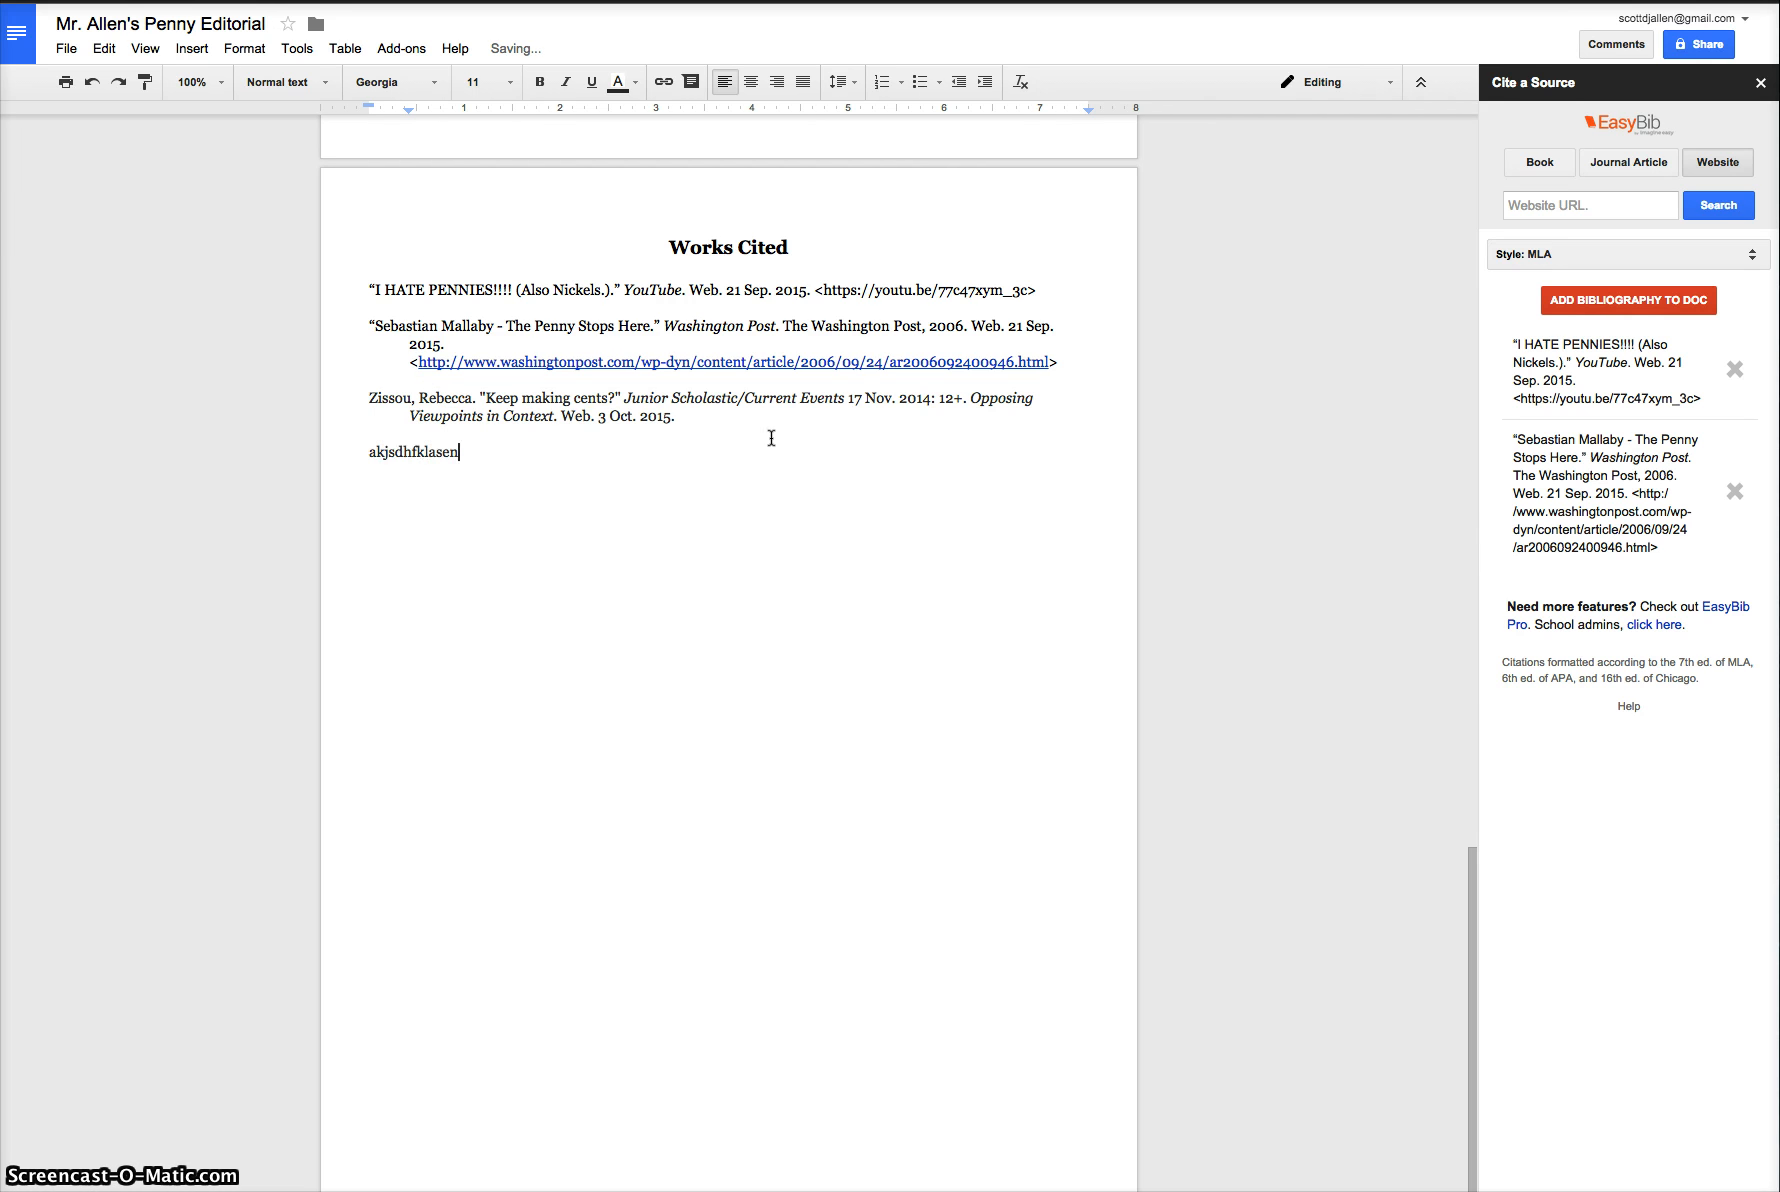
{"action": "type", "text": "fljnseklajsnelkcunelkjnaklsejfkasenflkajnelkusnflkanelkjcnalkjeclkahselkfhalkjfhaslkjenlkacenckl"}
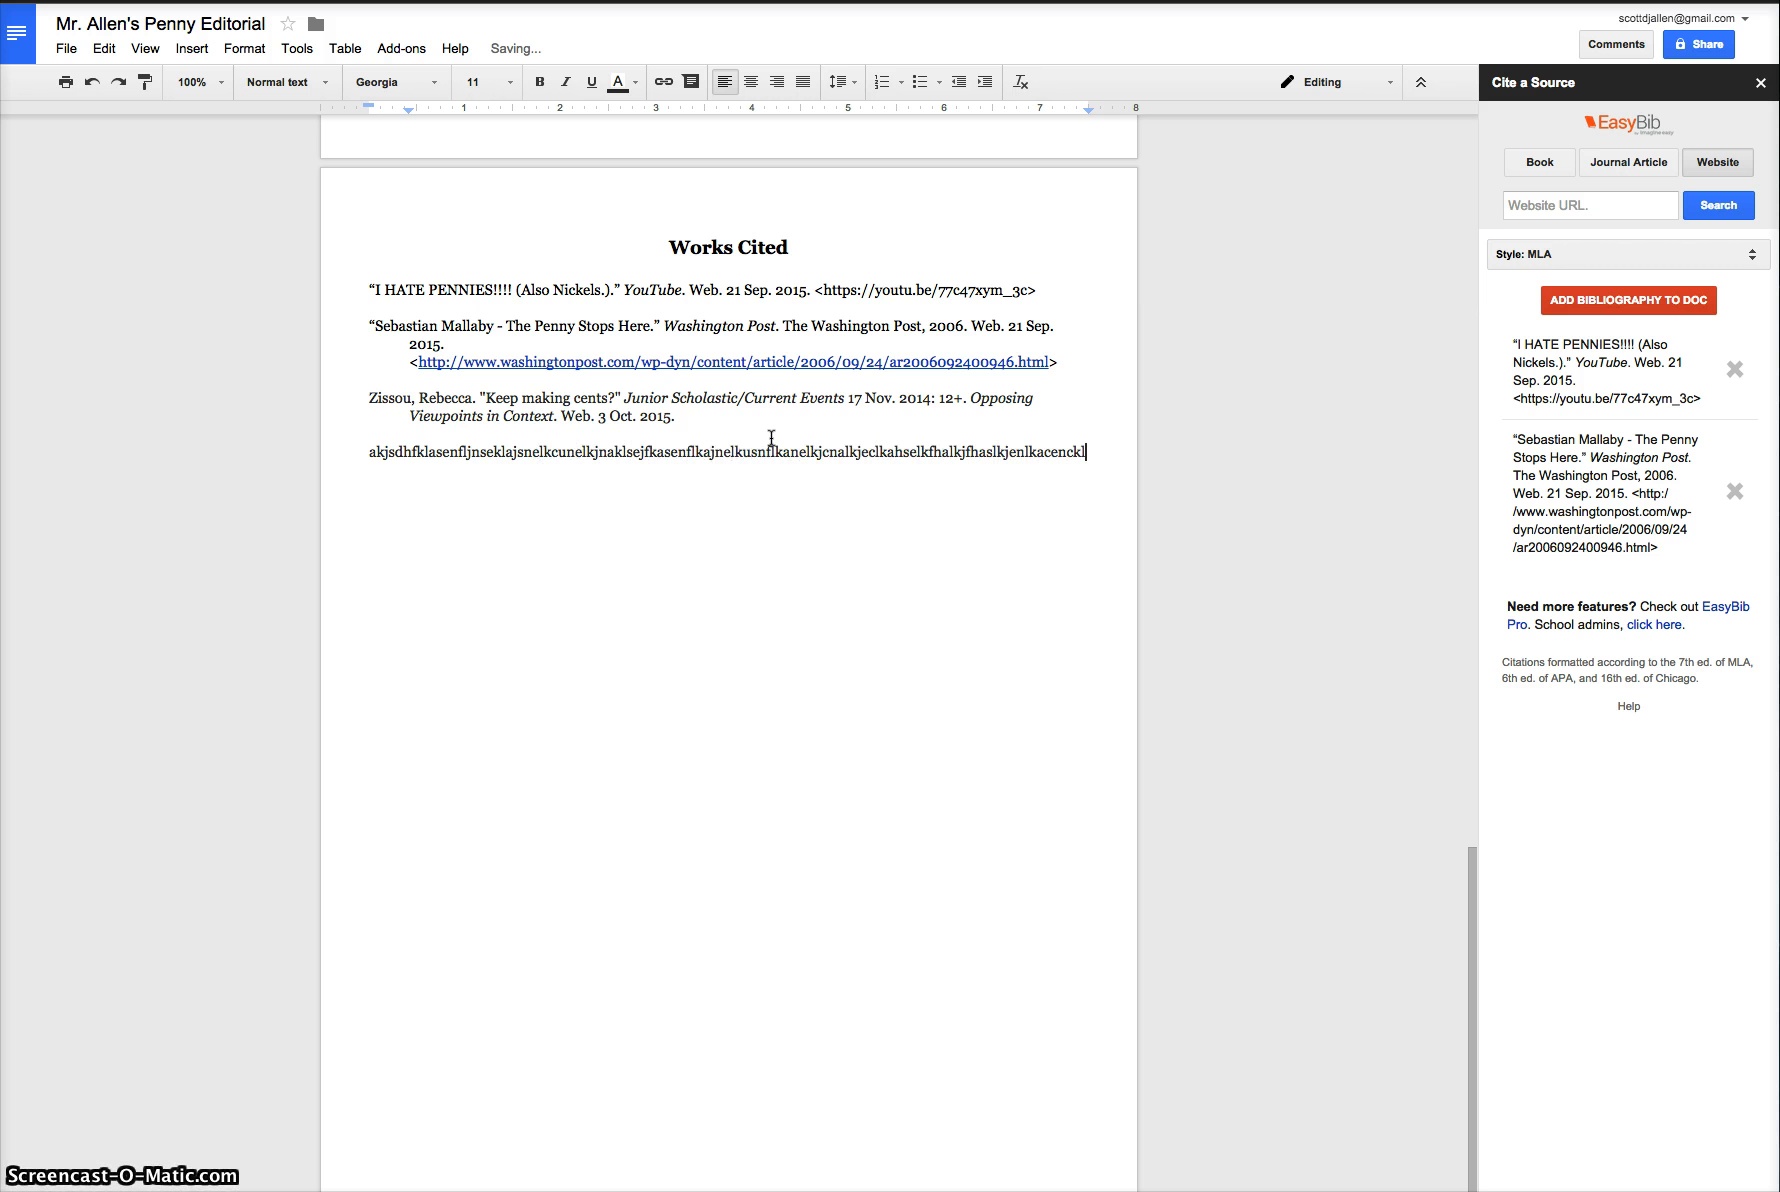
Break the placeholder entry before its second line and indent that line to imitate a hanging indent, without a blank line between them.
{"action": "left_click", "coordinate": [410, 472]}
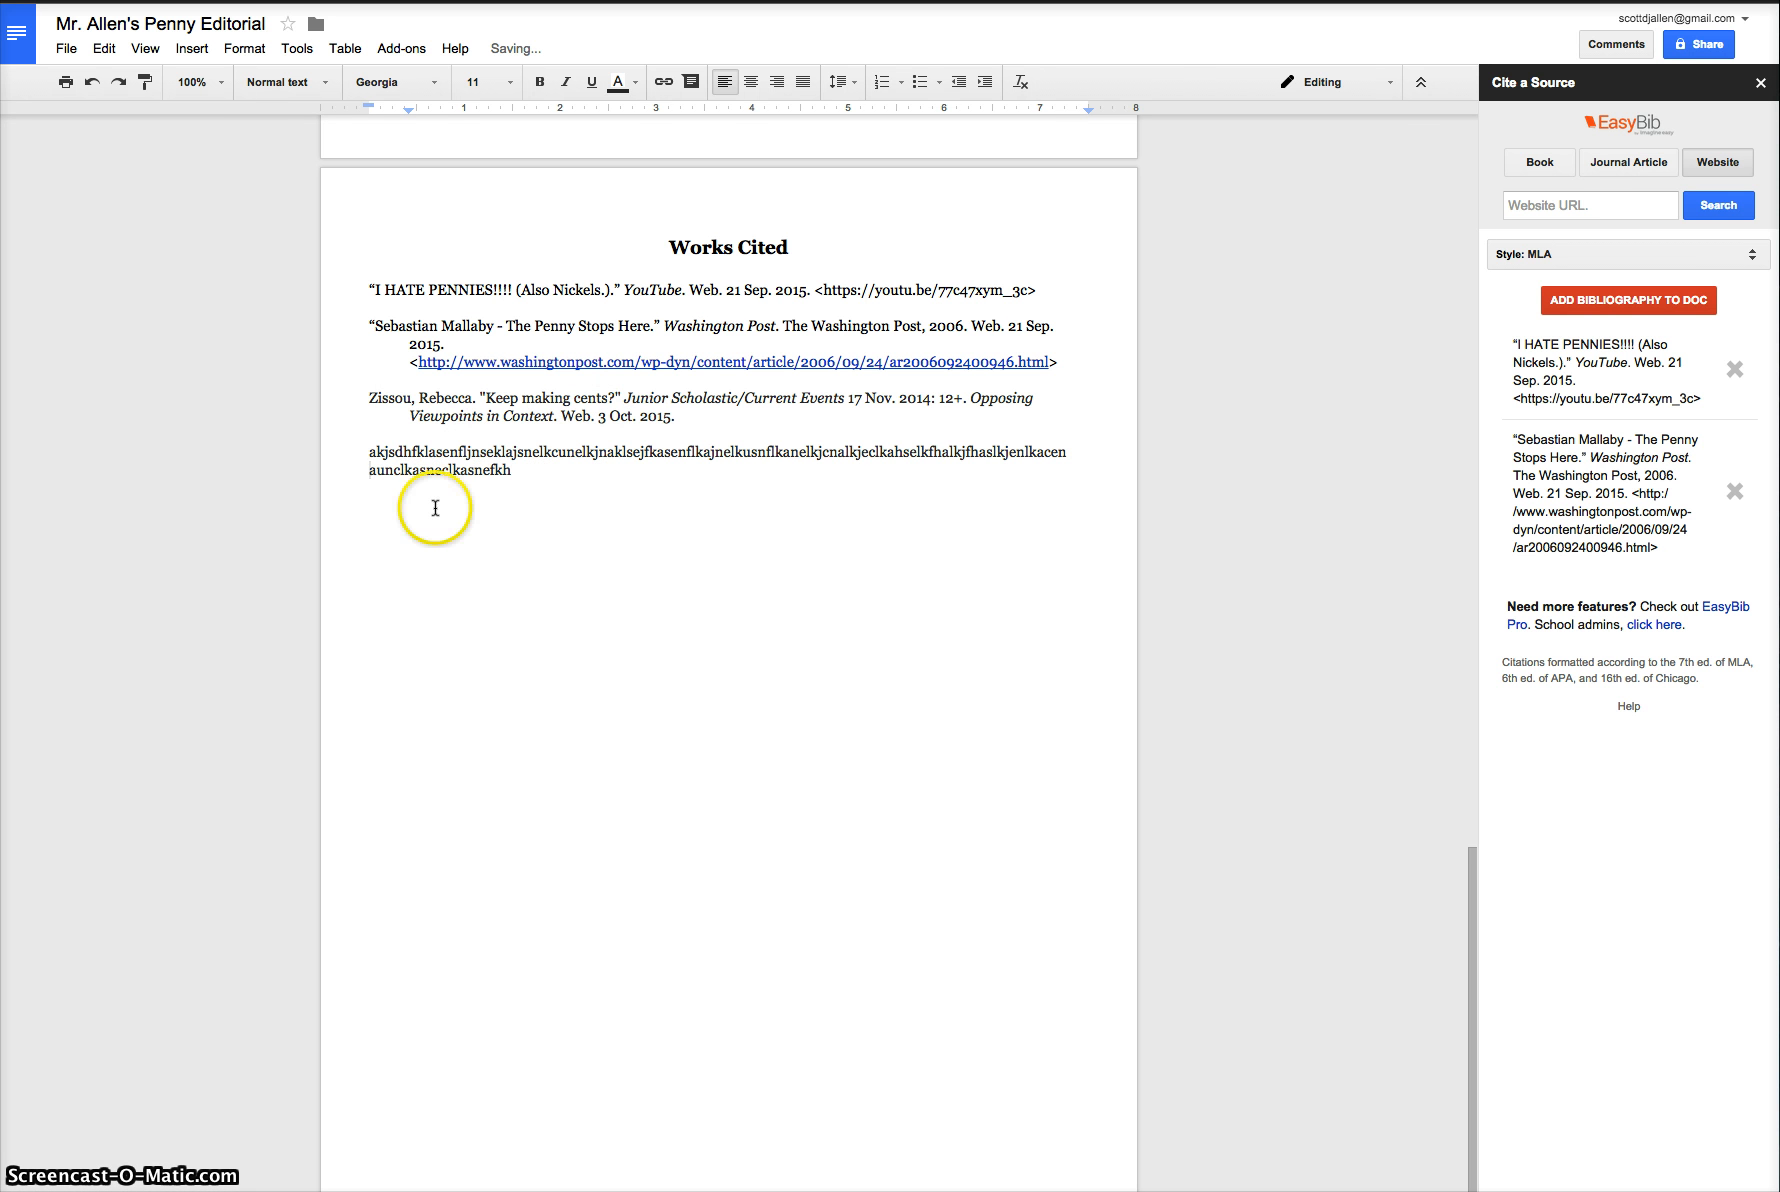
{"action": "left_click", "coordinate": [369, 457]}
{"action": "left_click", "coordinate": [369, 471]}
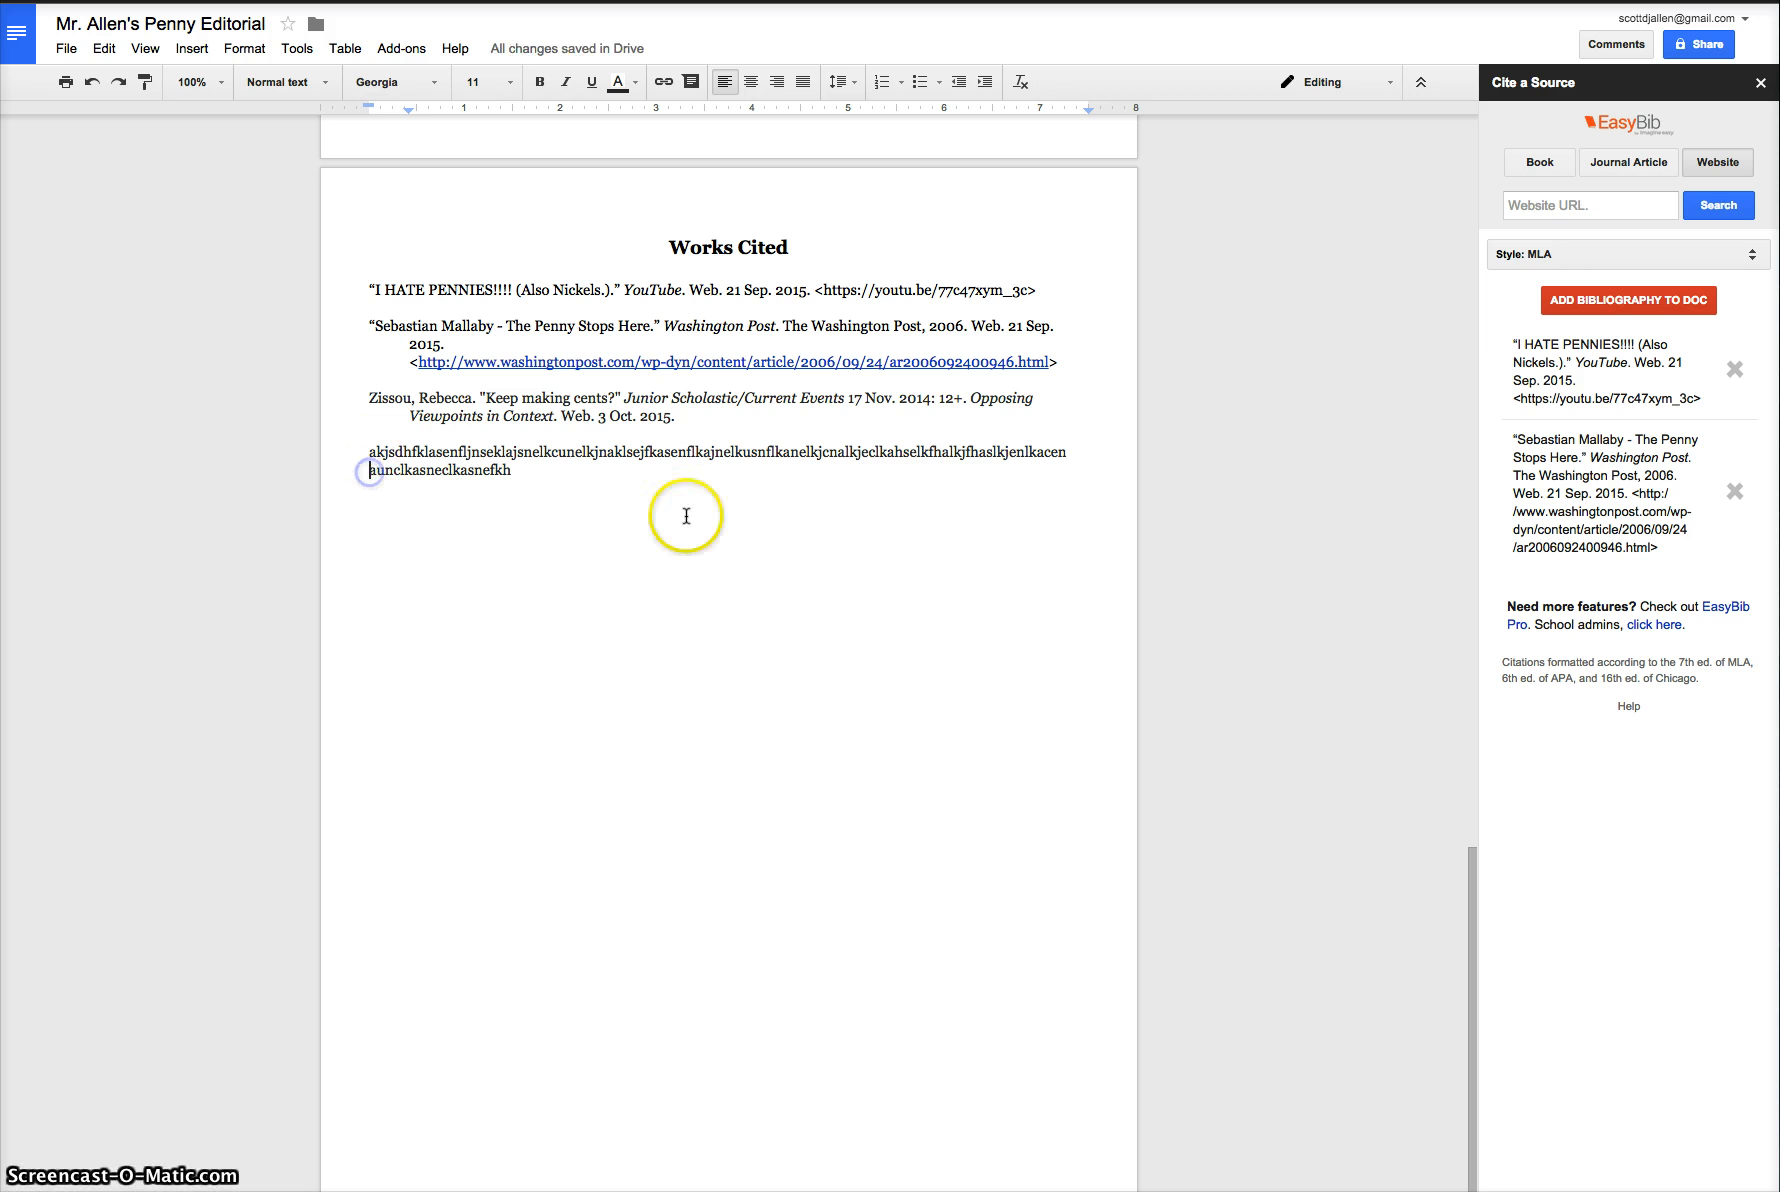
{"action": "key", "text": "Return"}
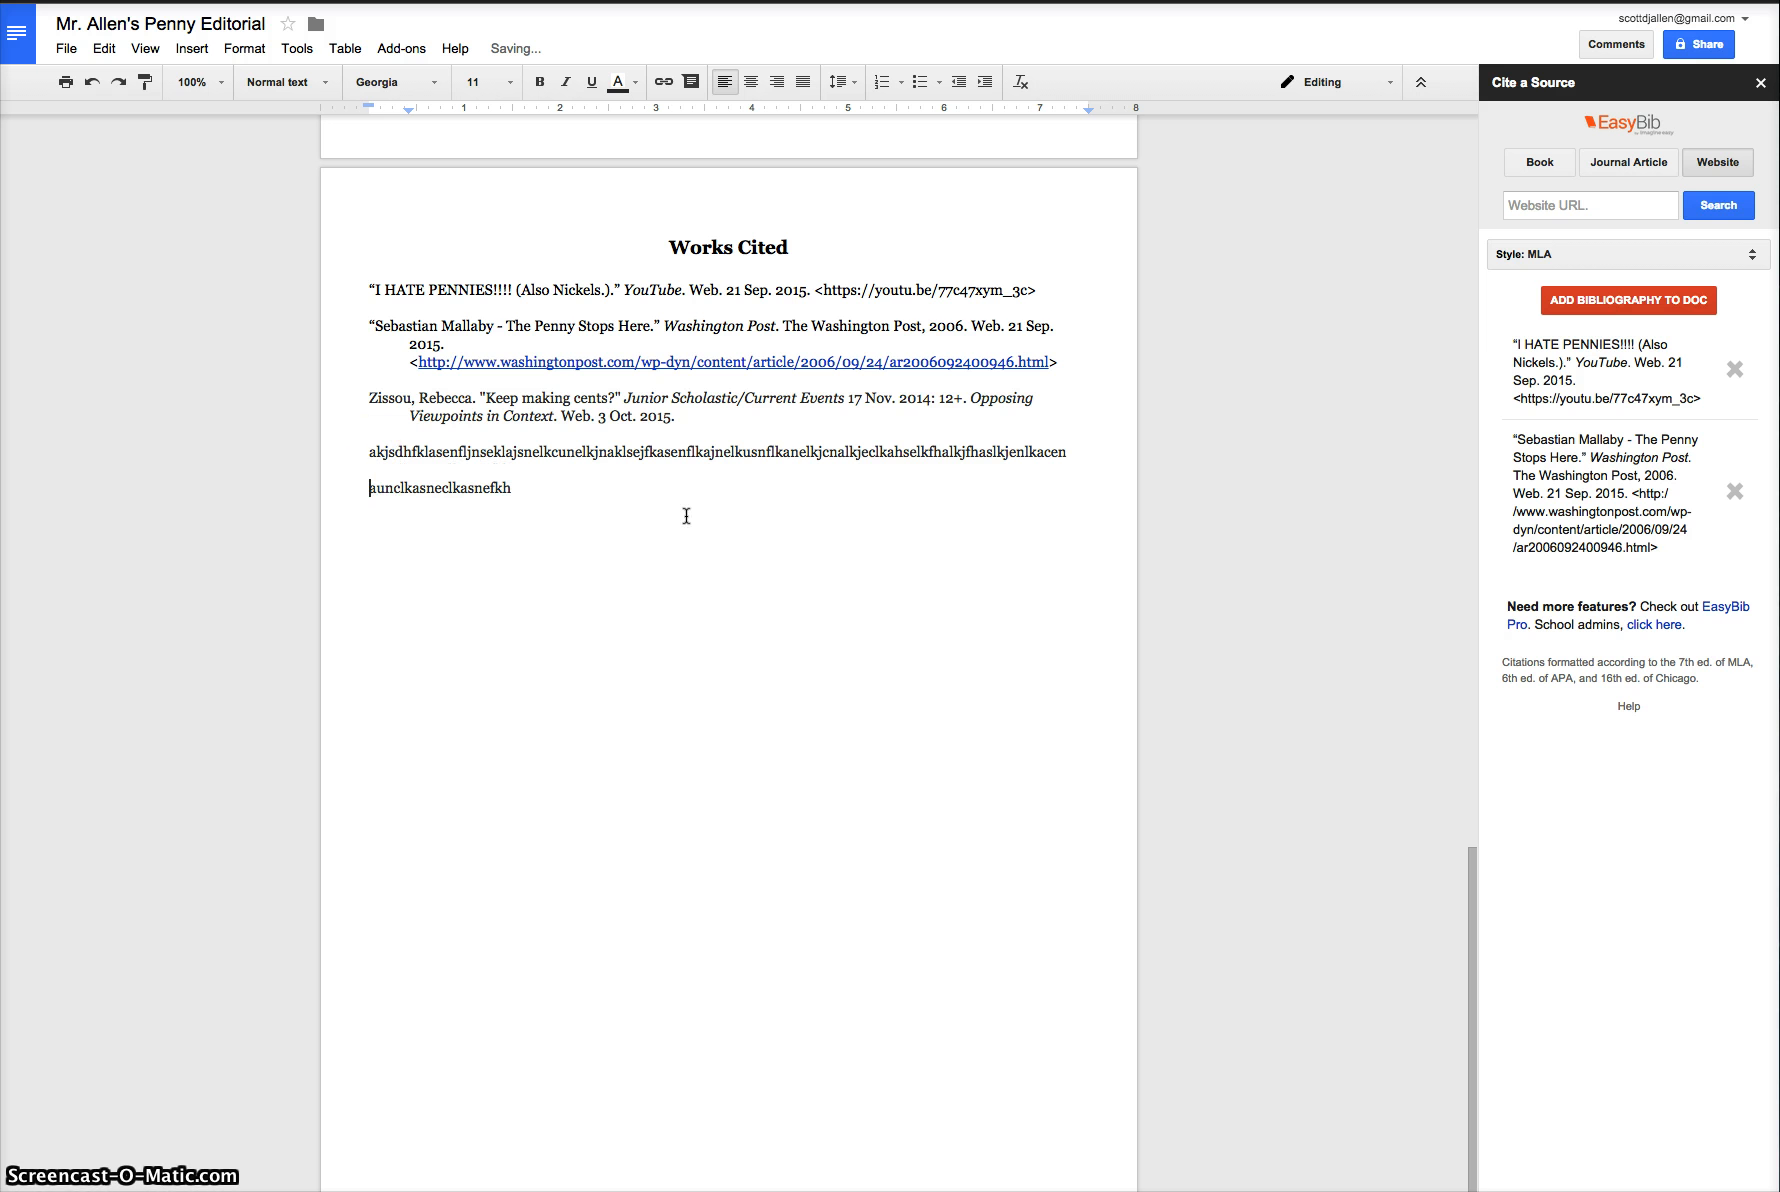
{"action": "key", "text": "BackSpace"}
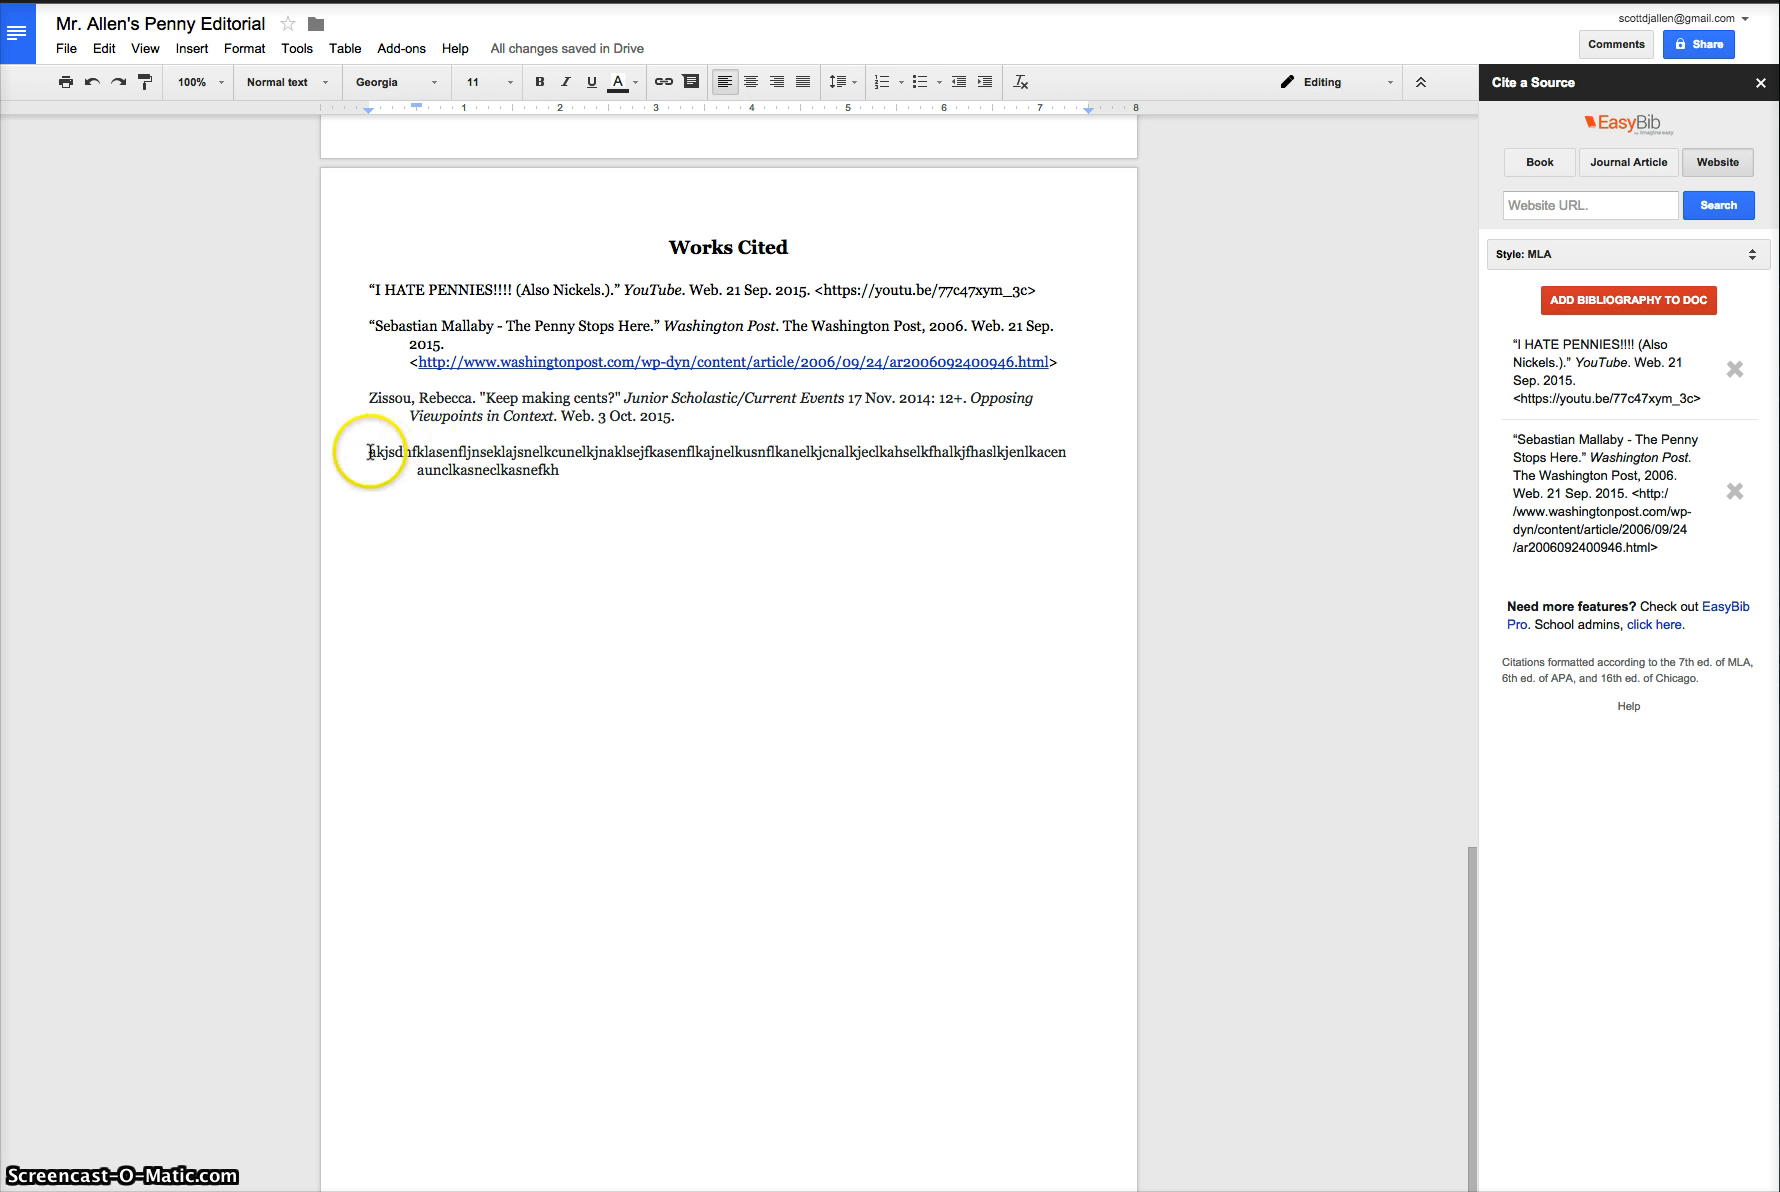
Delete the two-line placeholder entry of random letters below the "Keep making cents?" citation, along with the blank line above it.
{"action": "left_click_drag", "start_coordinate": [369, 452], "coordinate": [576, 470]}
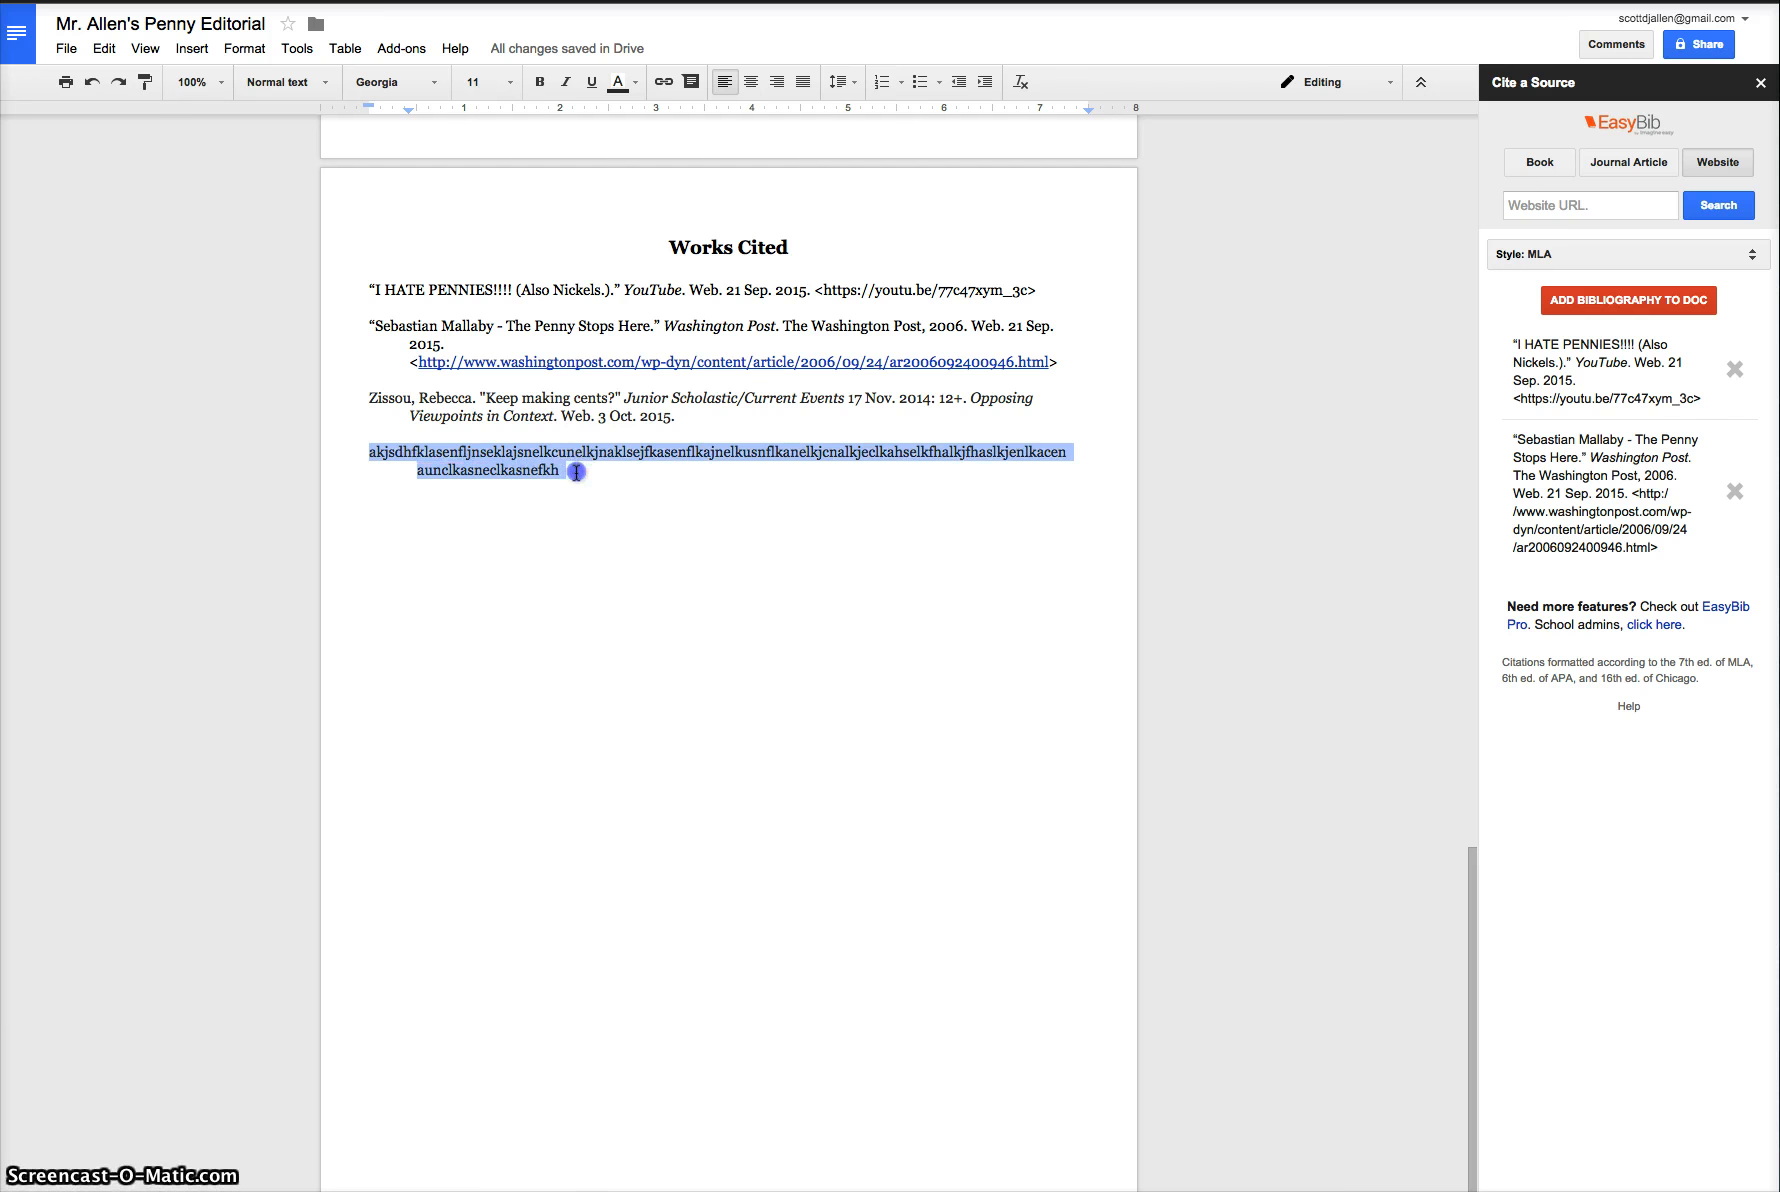
{"action": "key", "text": "BackSpace"}
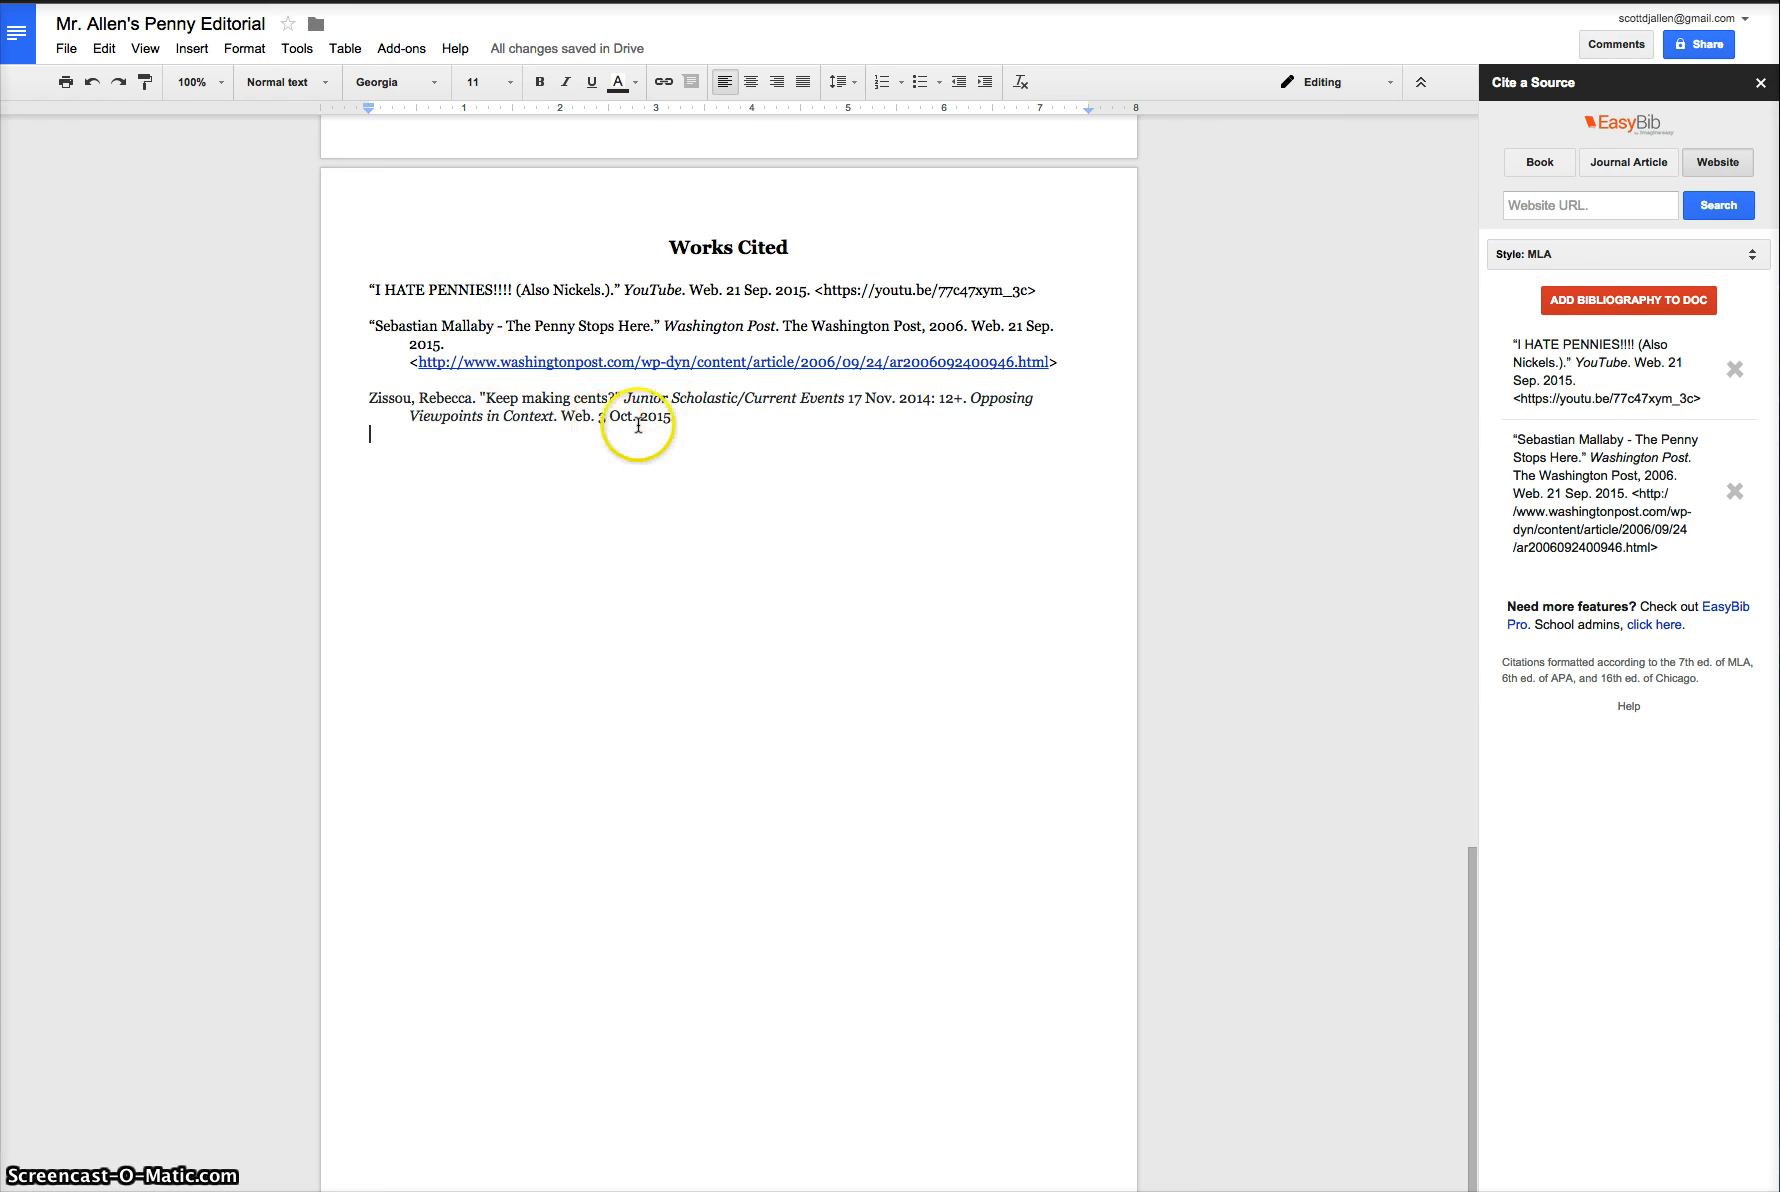
Review how the Works Cited page is separated from the essay's last paragraph, and look up the page break option at the essay's end.
{"action": "scroll", "coordinate": [650, 455], "scroll_direction": "up", "scroll_amount": 3}
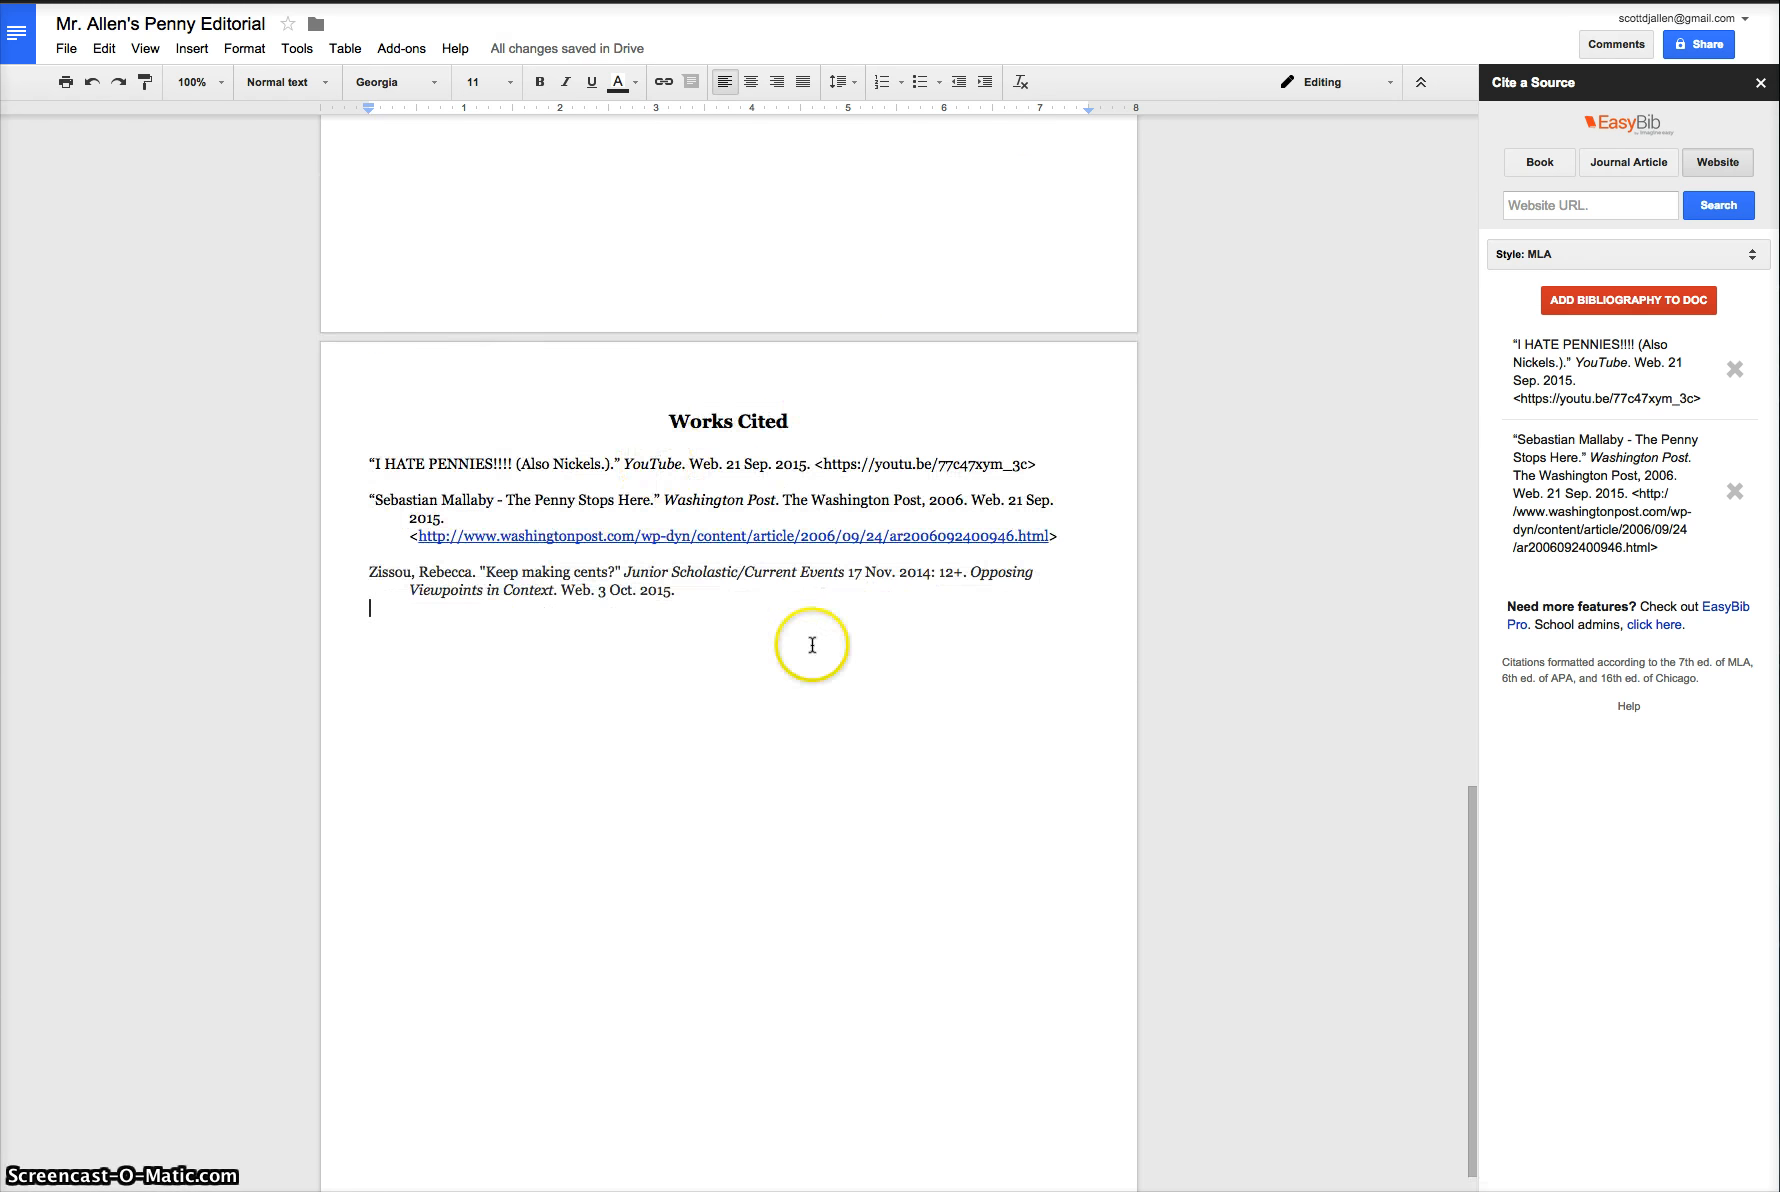
{"action": "scroll", "coordinate": [678, 512], "scroll_direction": "up", "scroll_amount": 1}
{"action": "scroll", "coordinate": [690, 495], "scroll_direction": "up", "scroll_amount": 1}
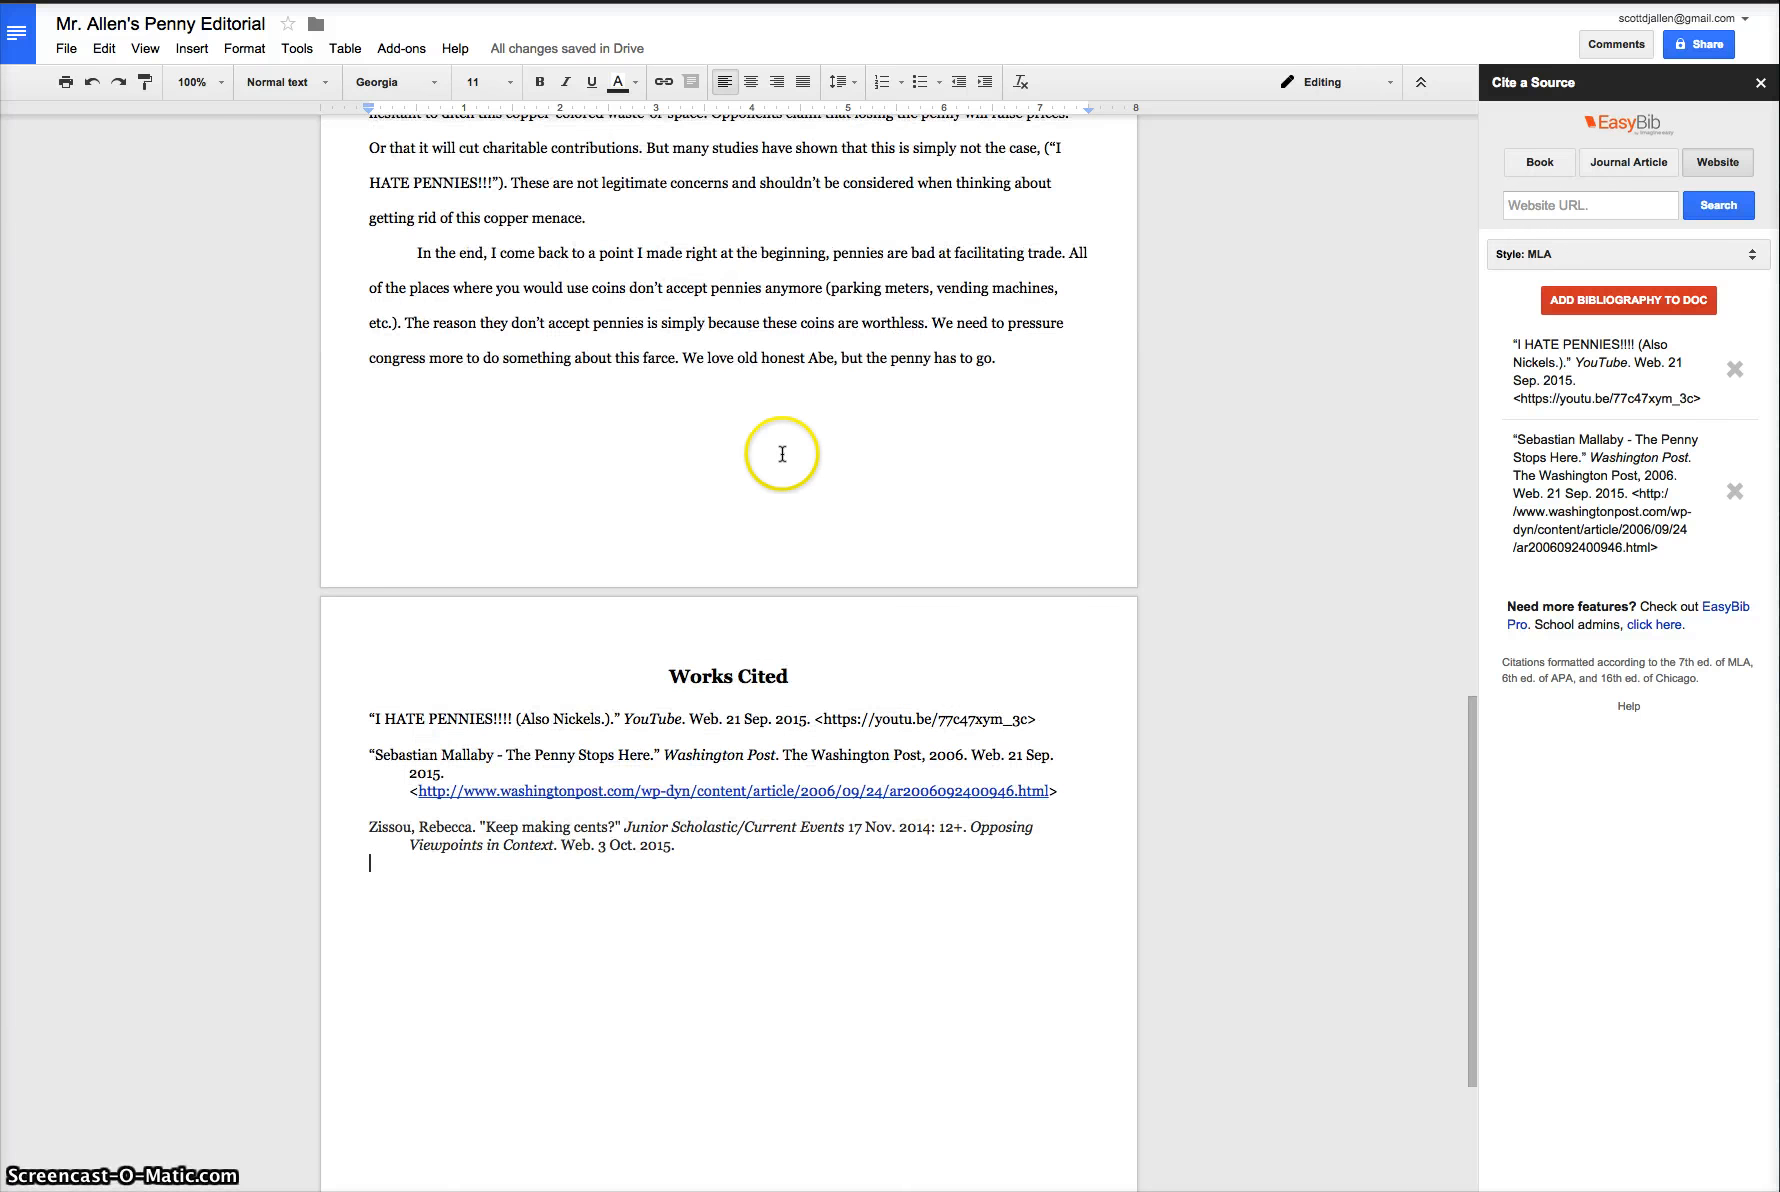
{"action": "scroll", "coordinate": [750, 684], "scroll_direction": "down", "scroll_amount": 4}
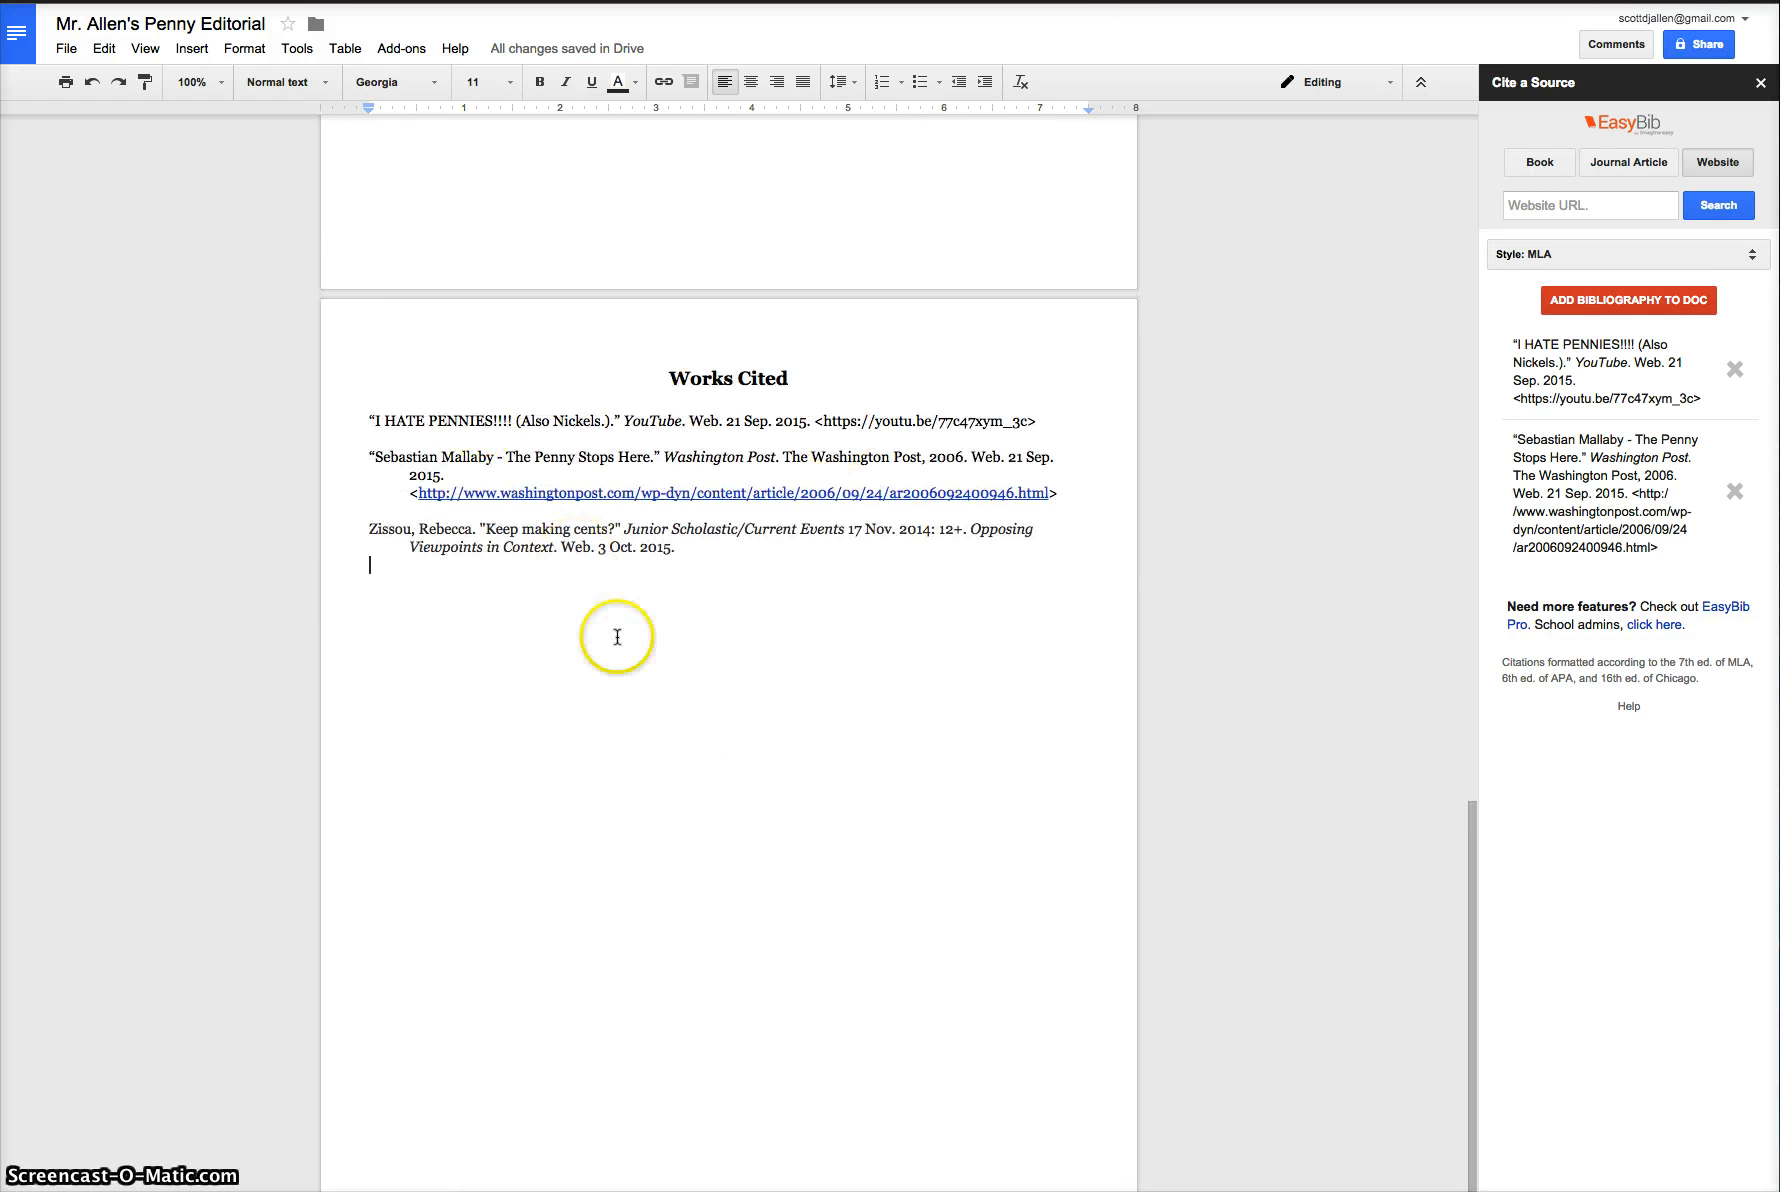
{"action": "scroll", "coordinate": [465, 650], "scroll_direction": "up", "scroll_amount": 2}
{"action": "scroll", "coordinate": [469, 593], "scroll_direction": "up", "scroll_amount": 2}
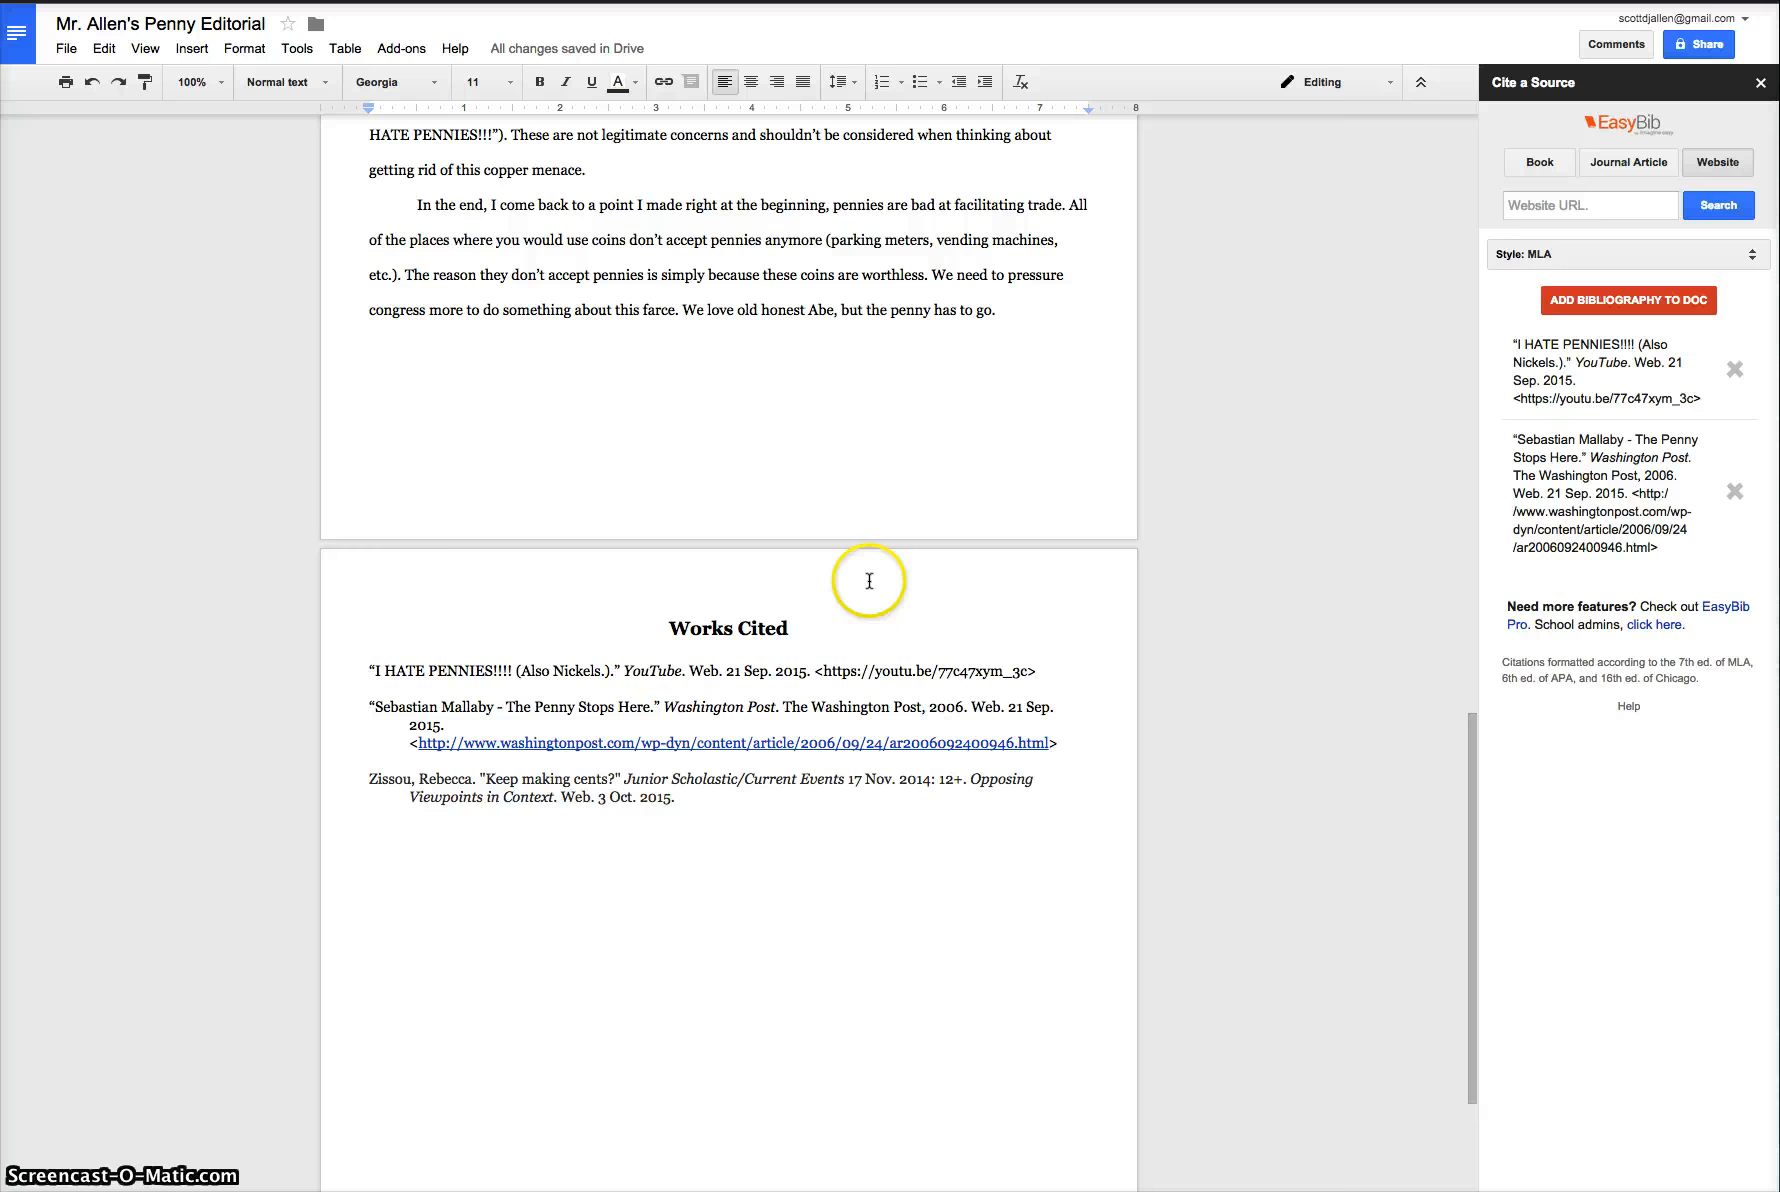
{"action": "left_click", "coordinate": [1018, 311]}
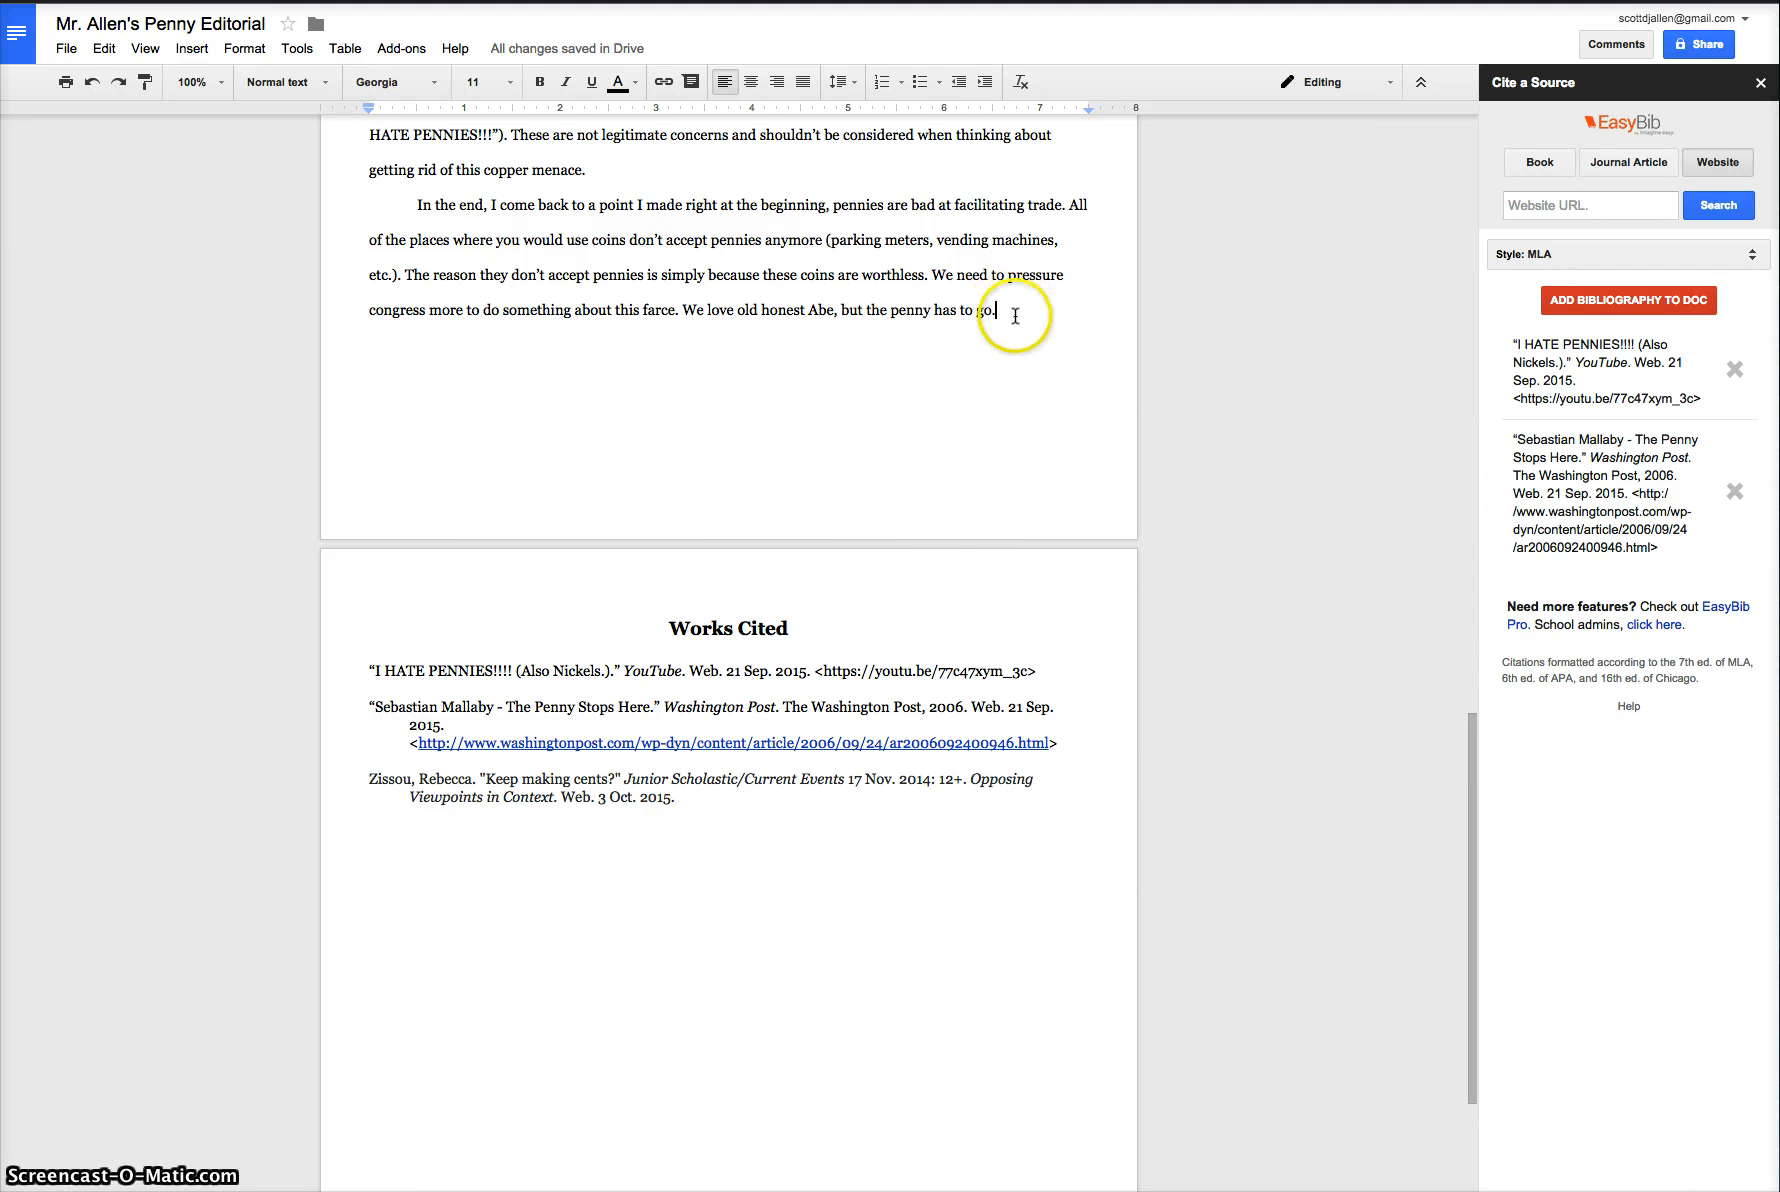
{"action": "left_click", "coordinate": [191, 49]}
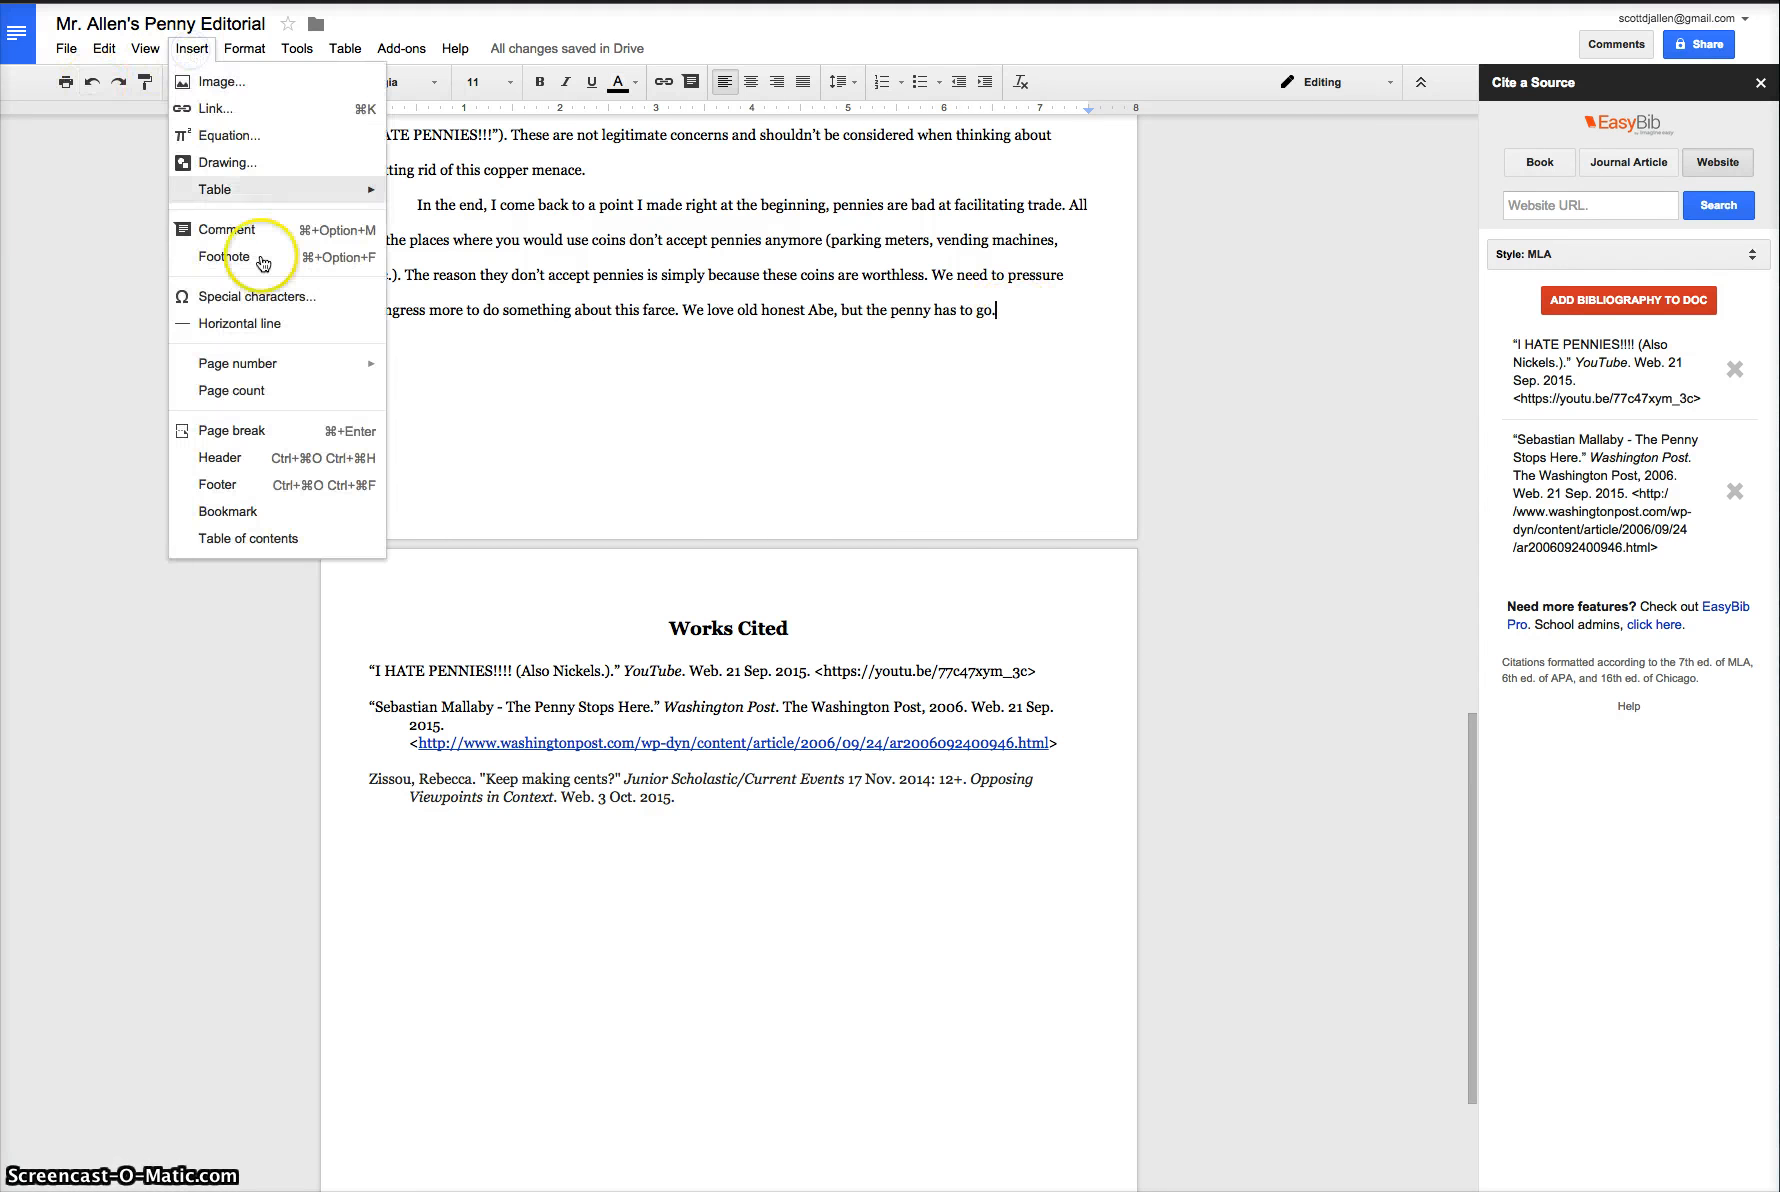
{"action": "left_click", "coordinate": [671, 475]}
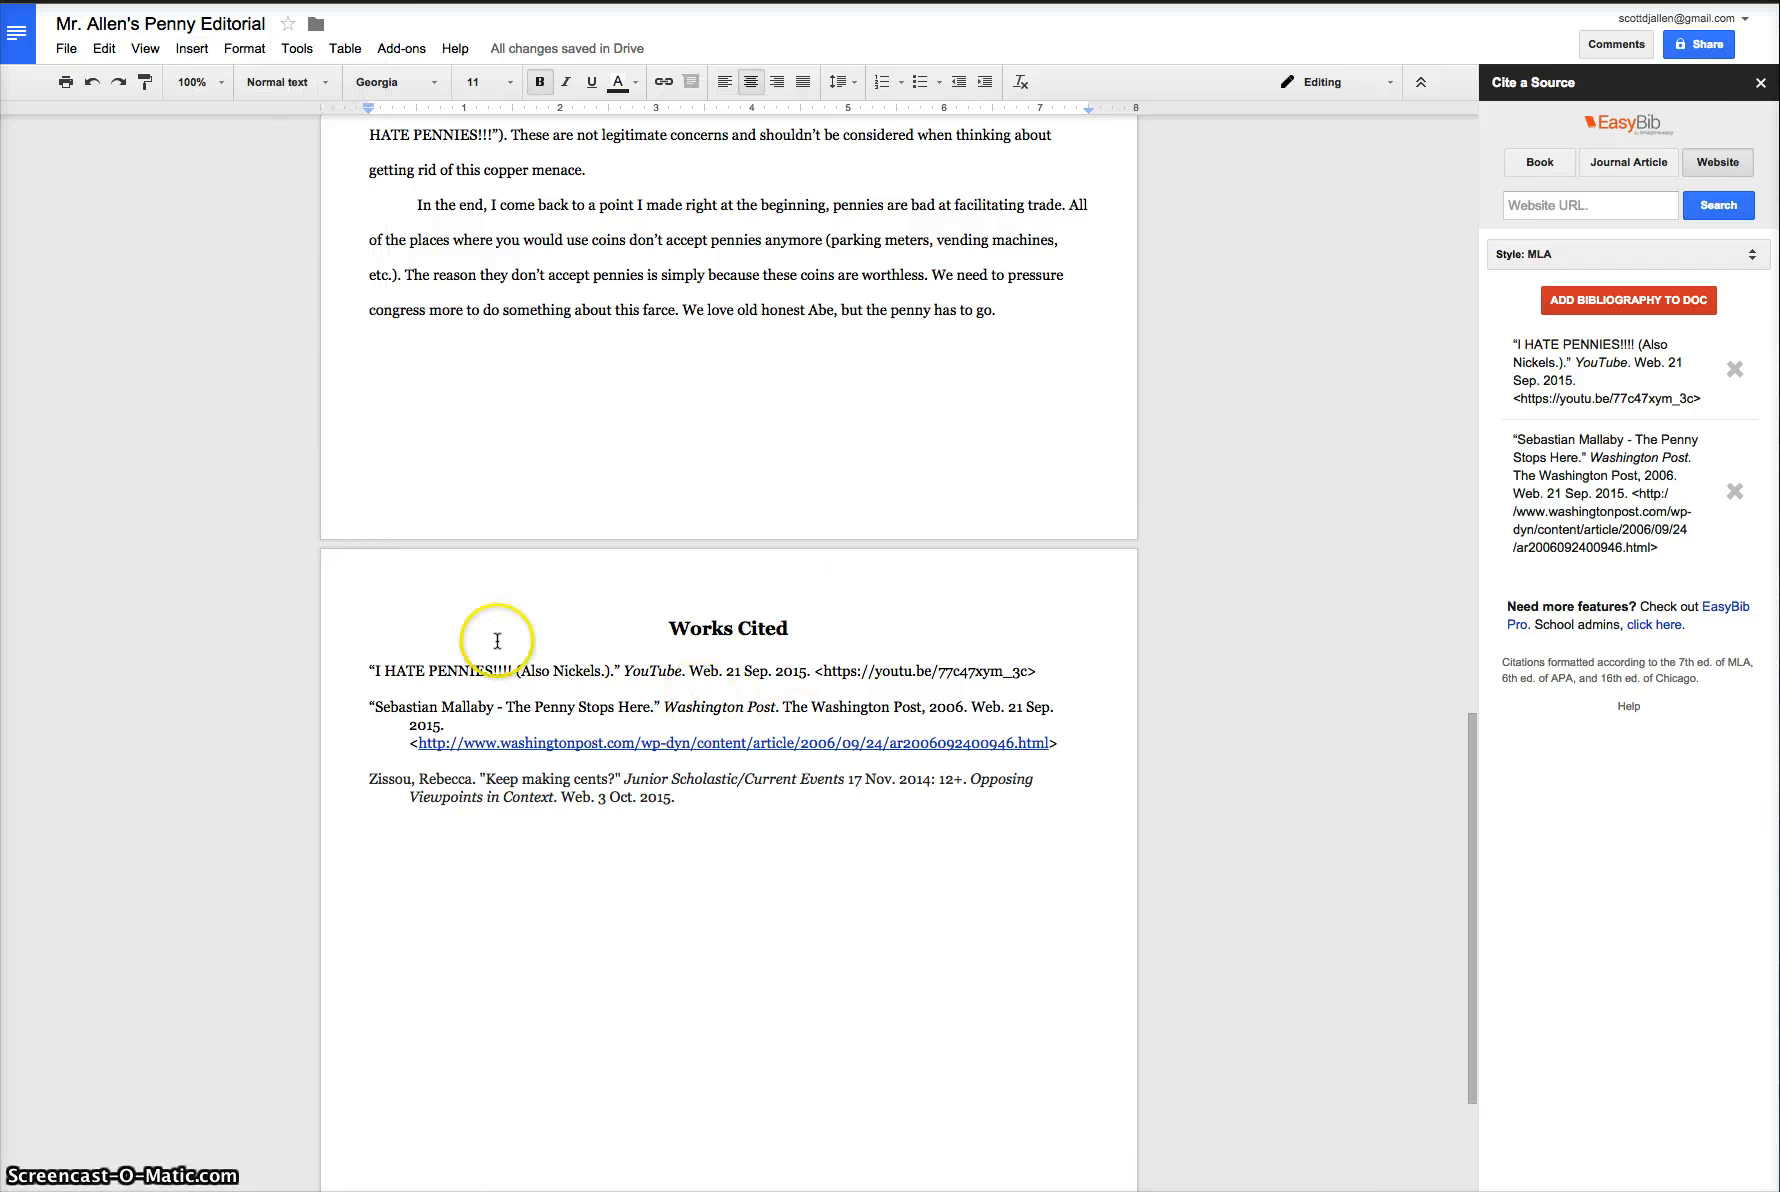
{"action": "scroll", "coordinate": [893, 837], "scroll_direction": "down", "scroll_amount": 2}
{"action": "scroll", "coordinate": [725, 423], "scroll_direction": "down", "scroll_amount": 1}
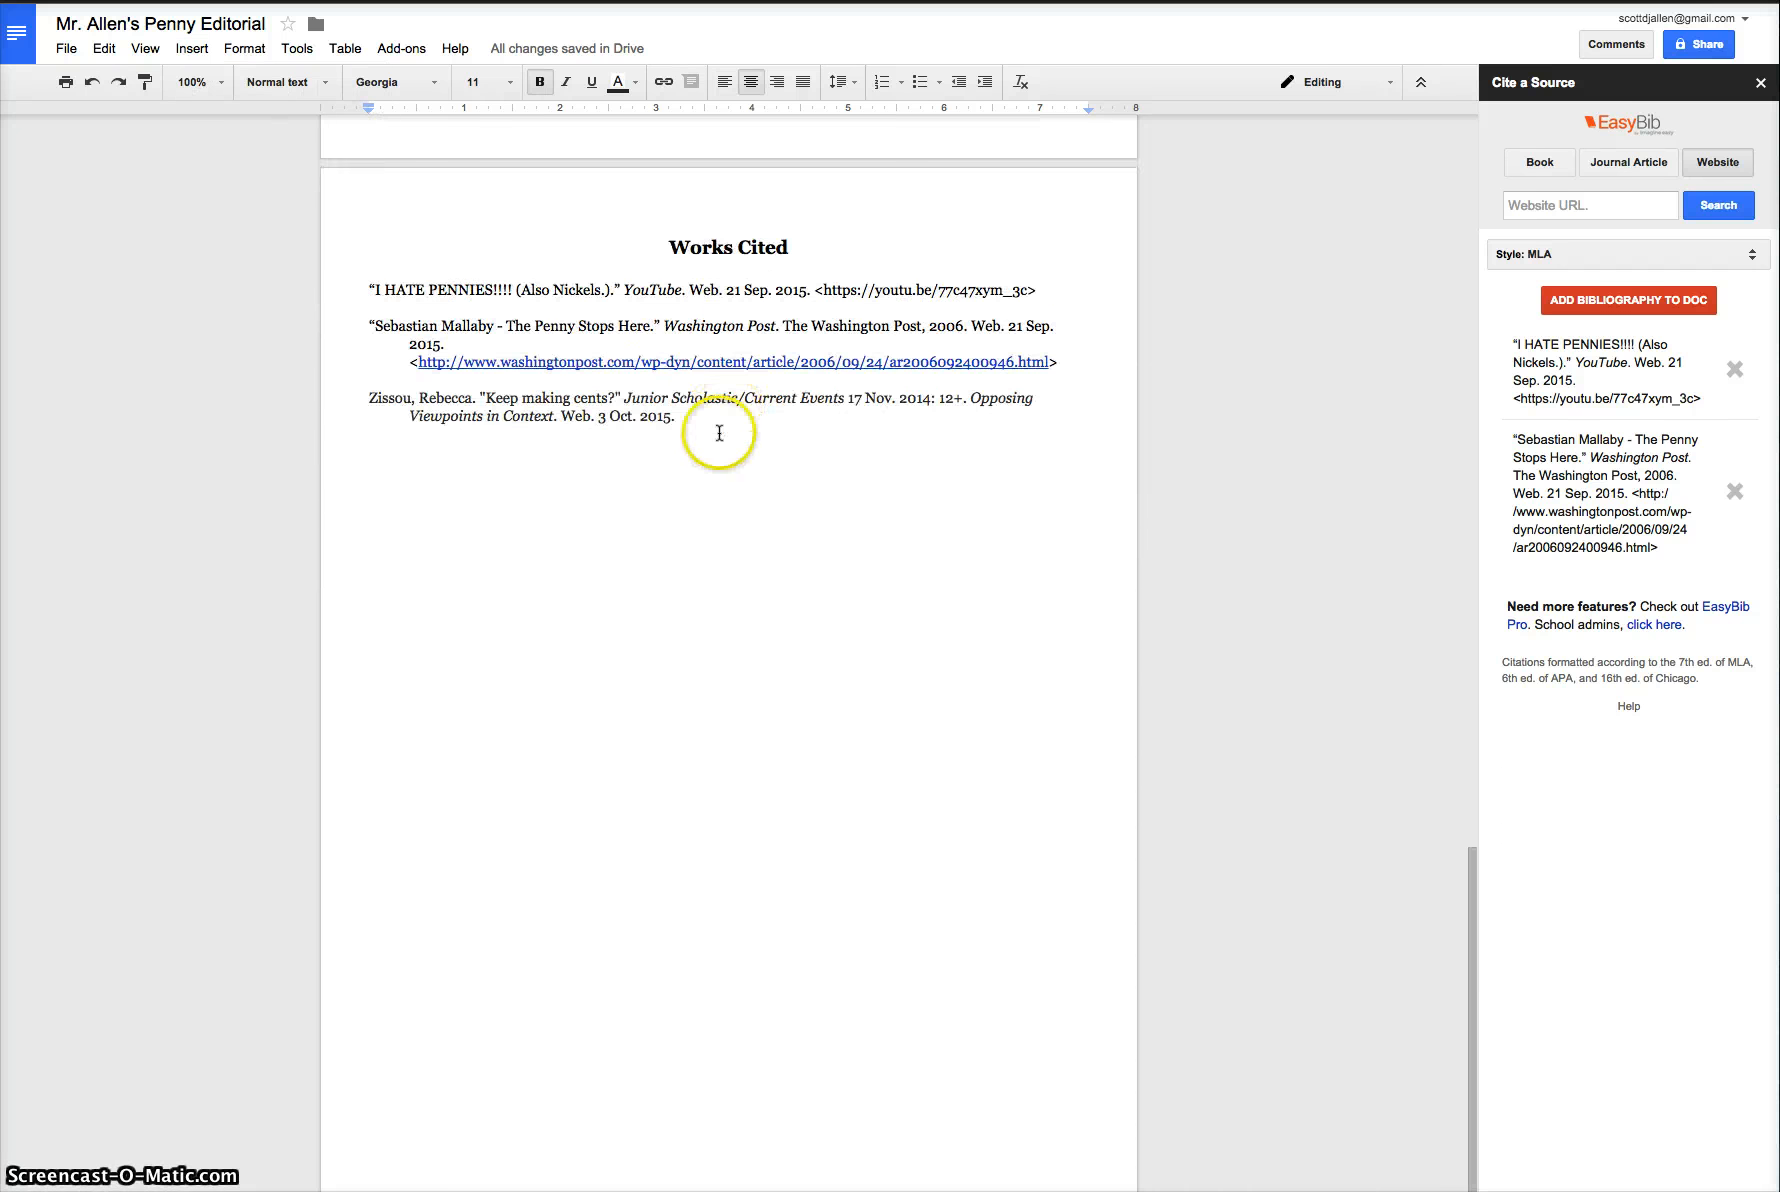
{"action": "scroll", "coordinate": [715, 437], "scroll_direction": "up", "scroll_amount": 3}
{"action": "scroll", "coordinate": [700, 500], "scroll_direction": "down", "scroll_amount": 2}
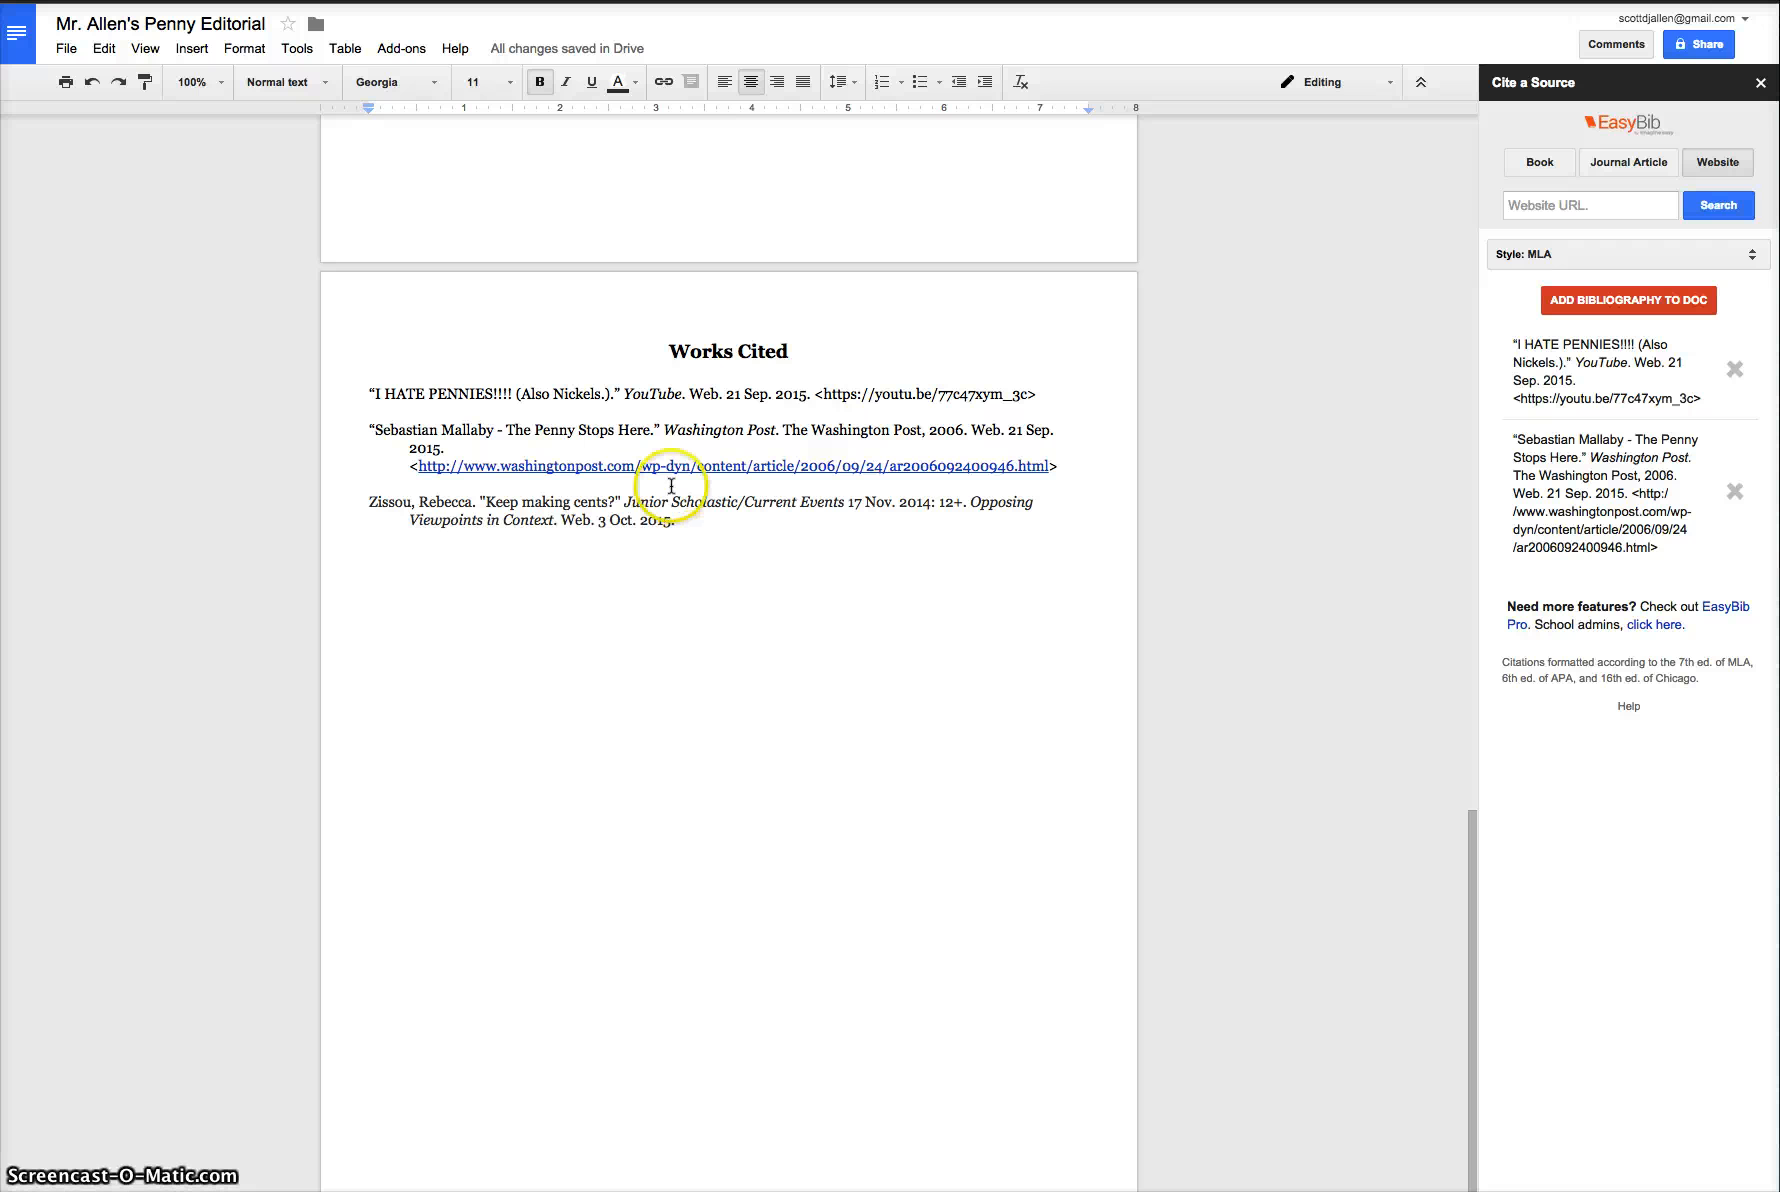